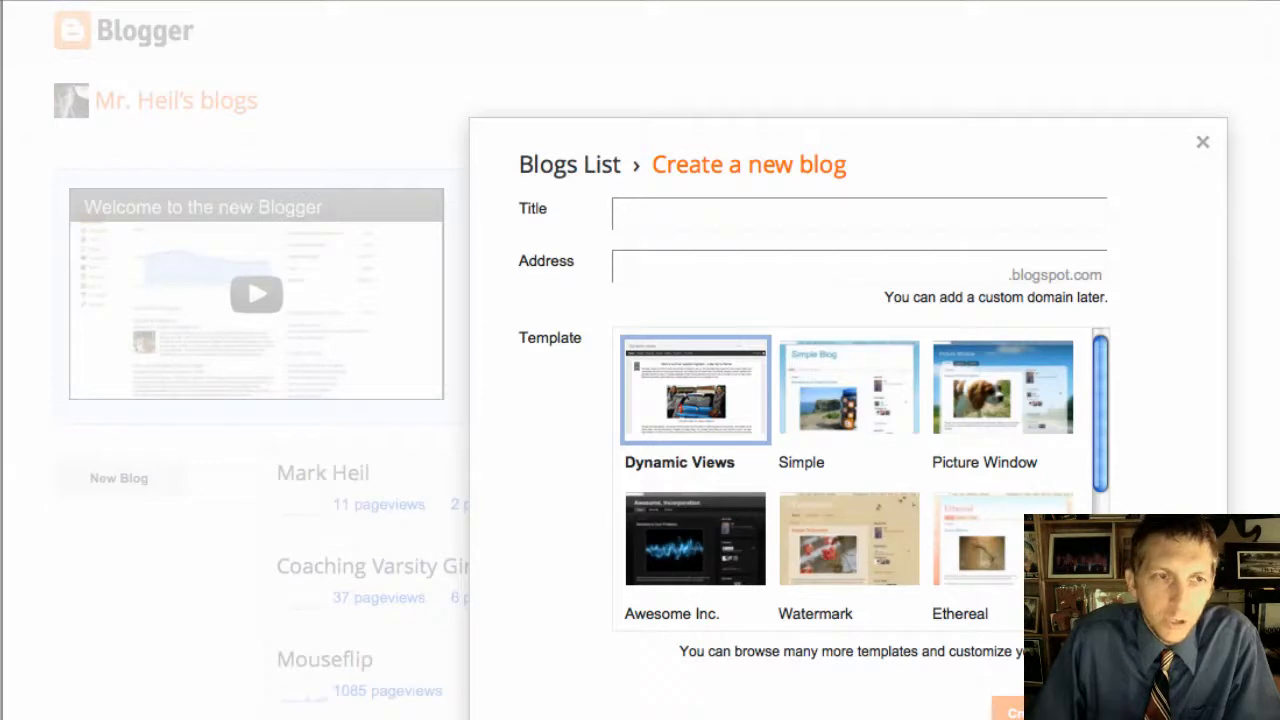
# Step: Enter photographyaspire as the blog address and paste in the blog title
pyautogui.click(657, 272)
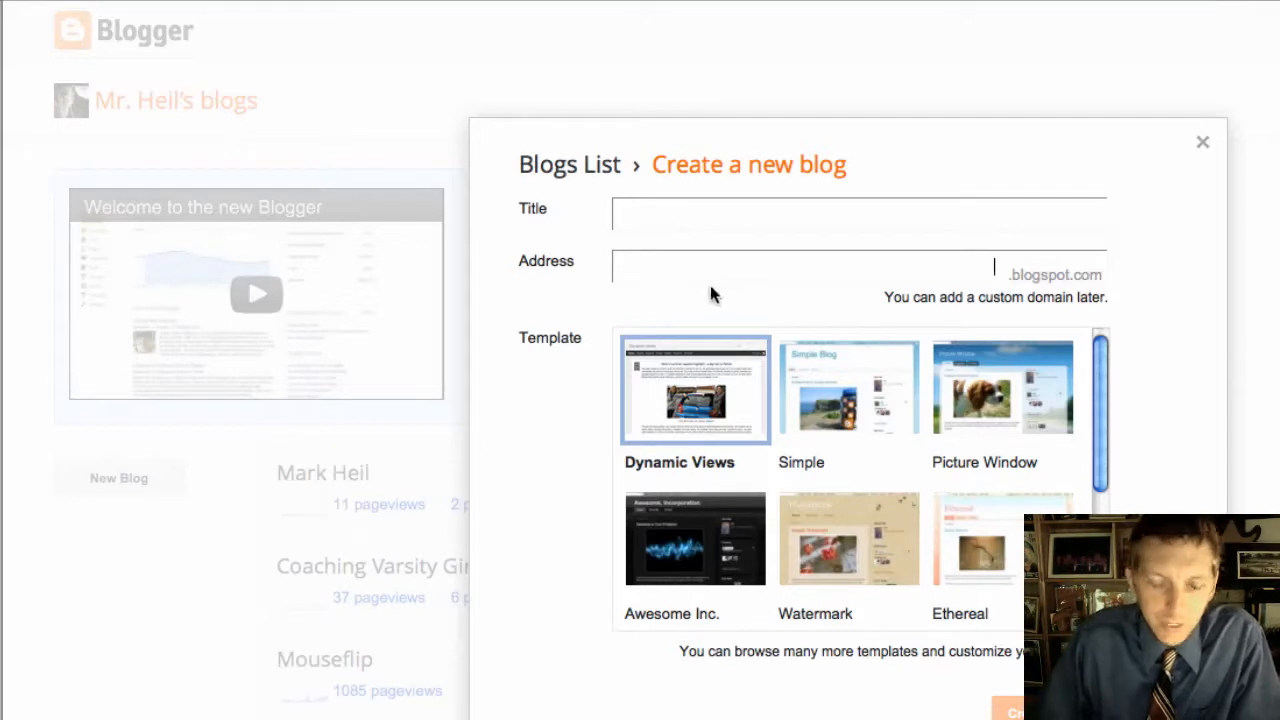
pyautogui.write('photographyaspire')
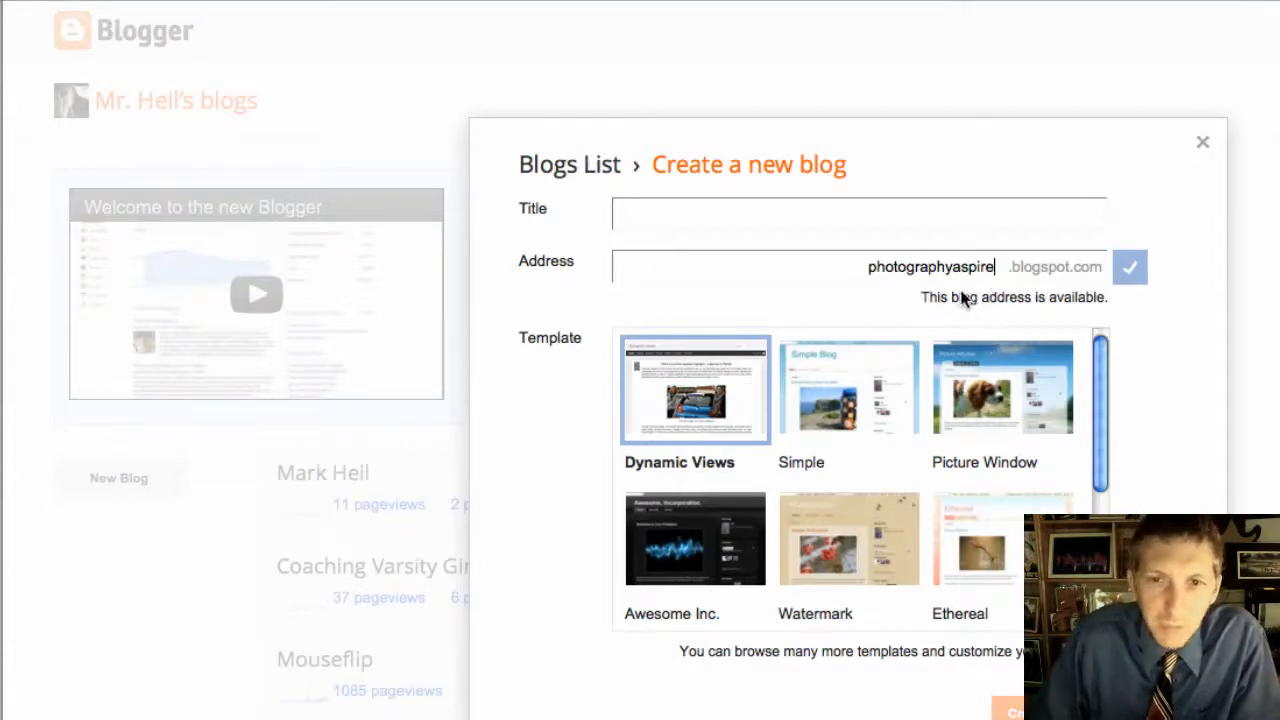
pyautogui.click(697, 221)
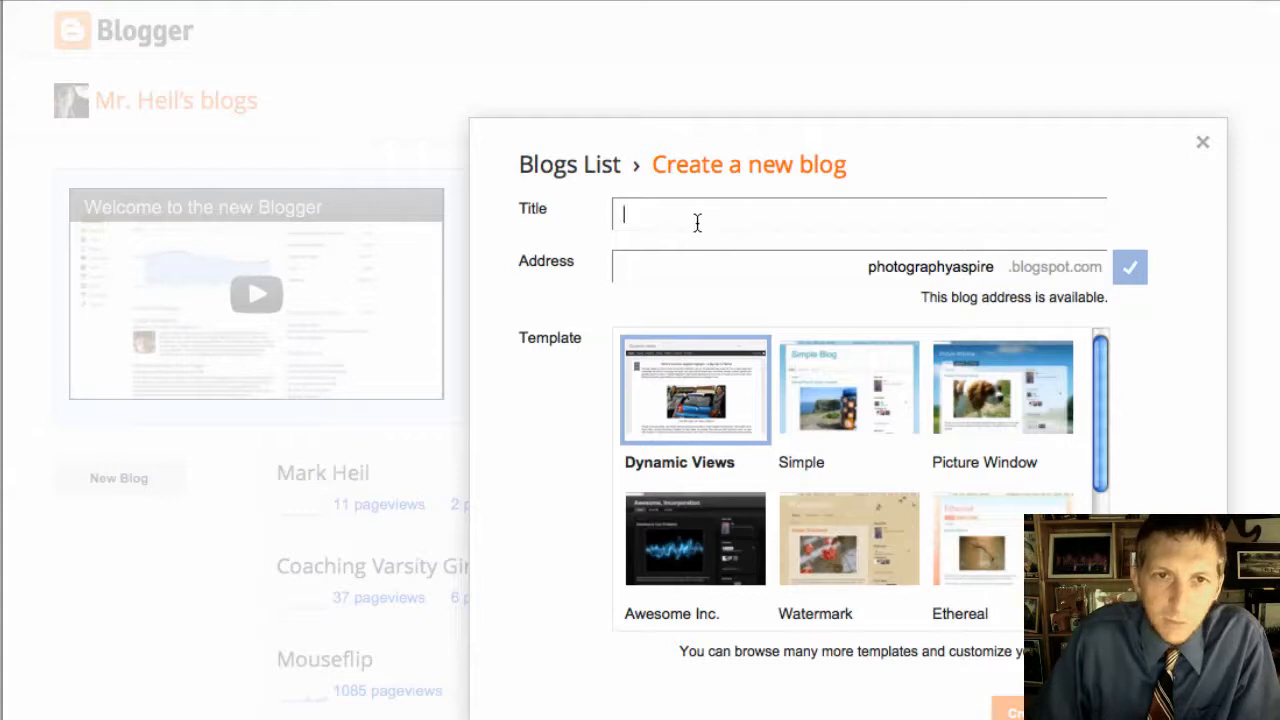
pyautogui.write('photographyaspire')
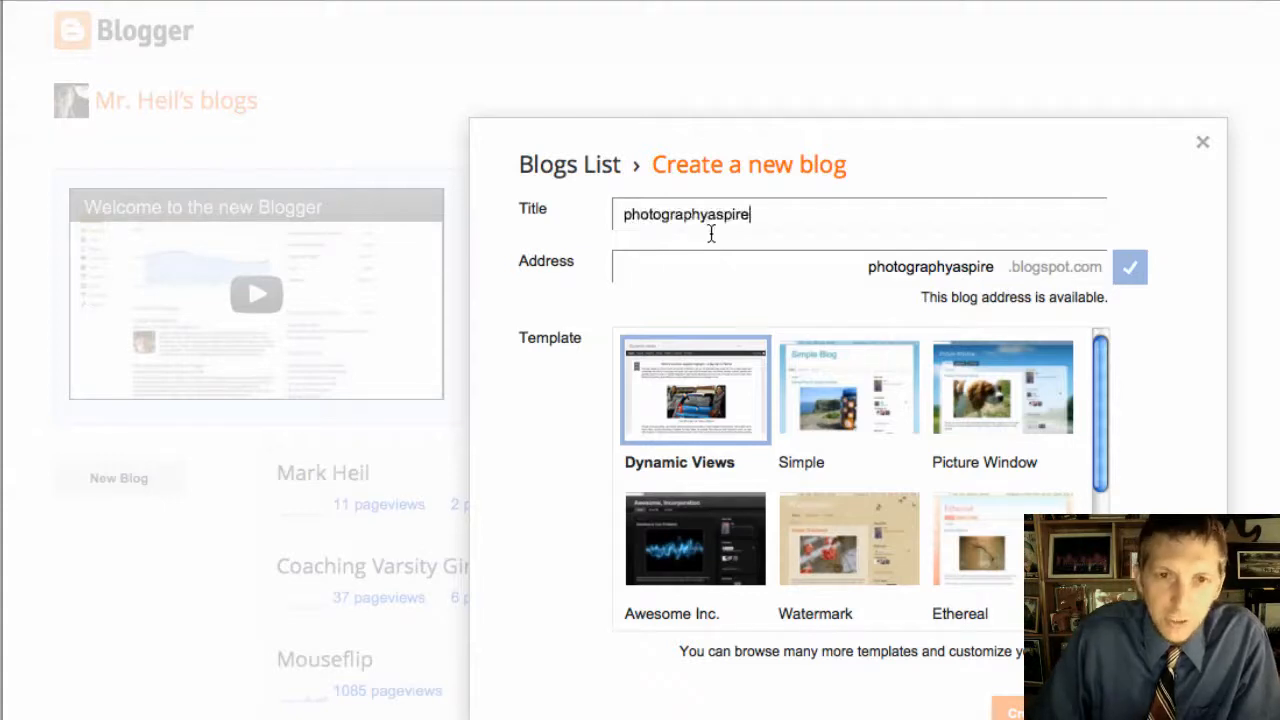
# Step: Correct the title to PhotographyAspire and choose the Picture Window template
pyautogui.click(630, 216)
pyautogui.press('BackSpace')
pyautogui.write('P')
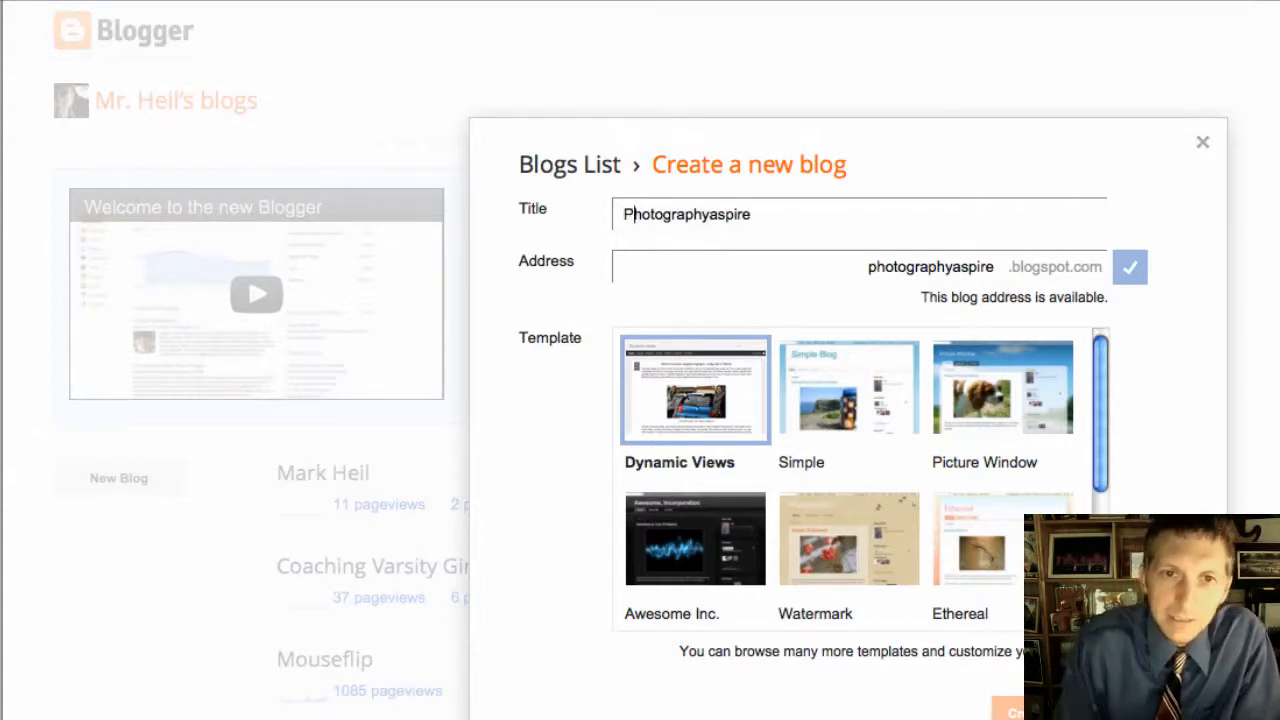
pyautogui.click(716, 214)
pyautogui.press('BackSpace')
pyautogui.write('A')
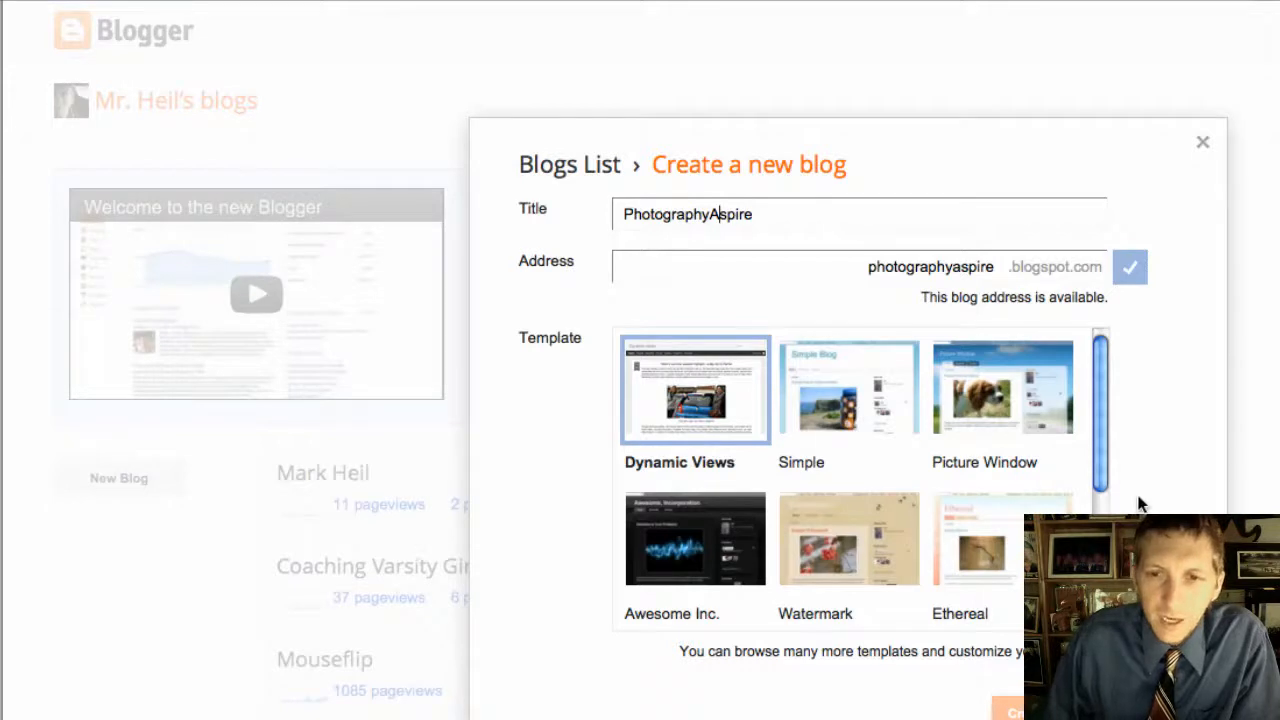
pyautogui.click(851, 275)
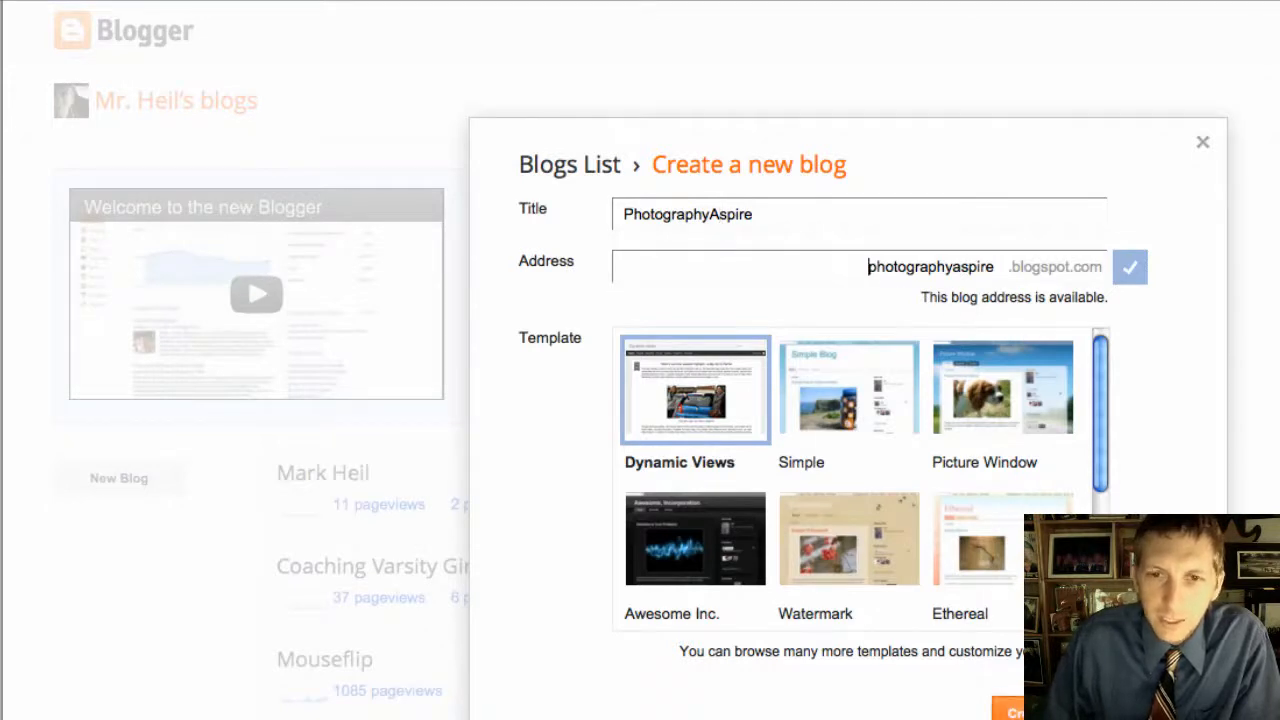
pyautogui.click(966, 398)
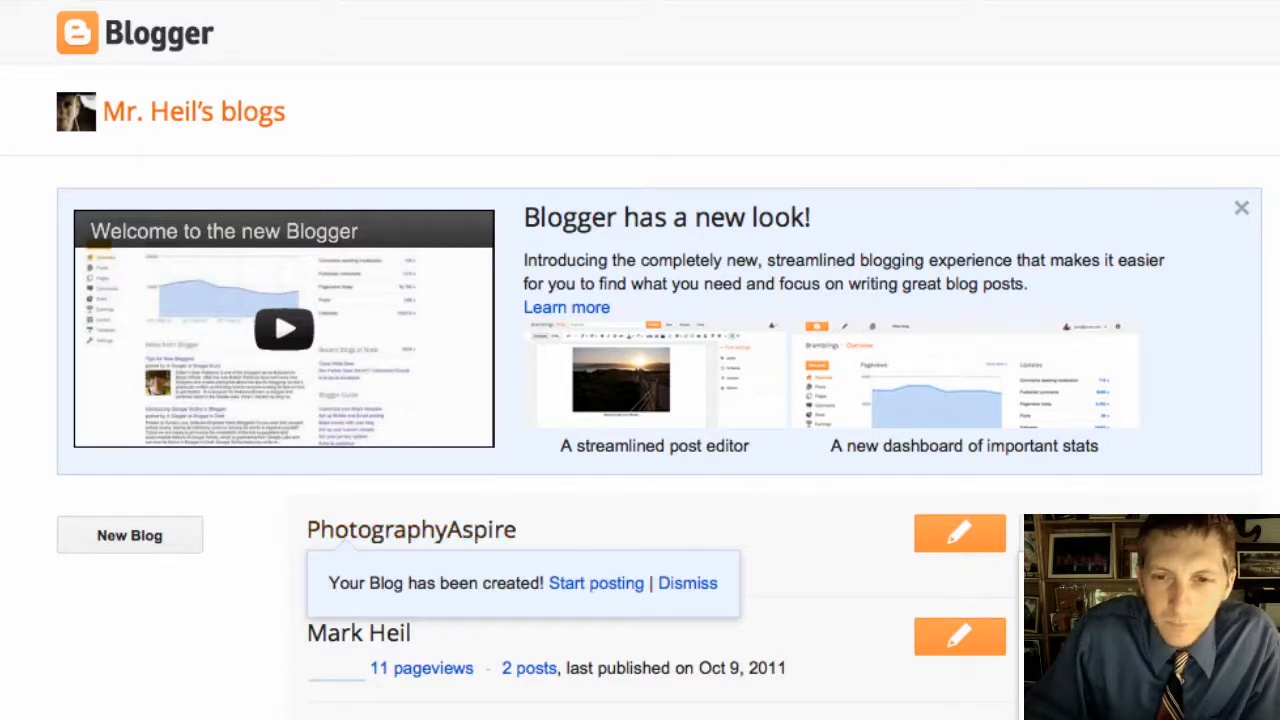
# Step: Open the new PhotographyAspire blog's Overview dashboard and dismiss the Google+ promo bubble
pyautogui.click(411, 530)
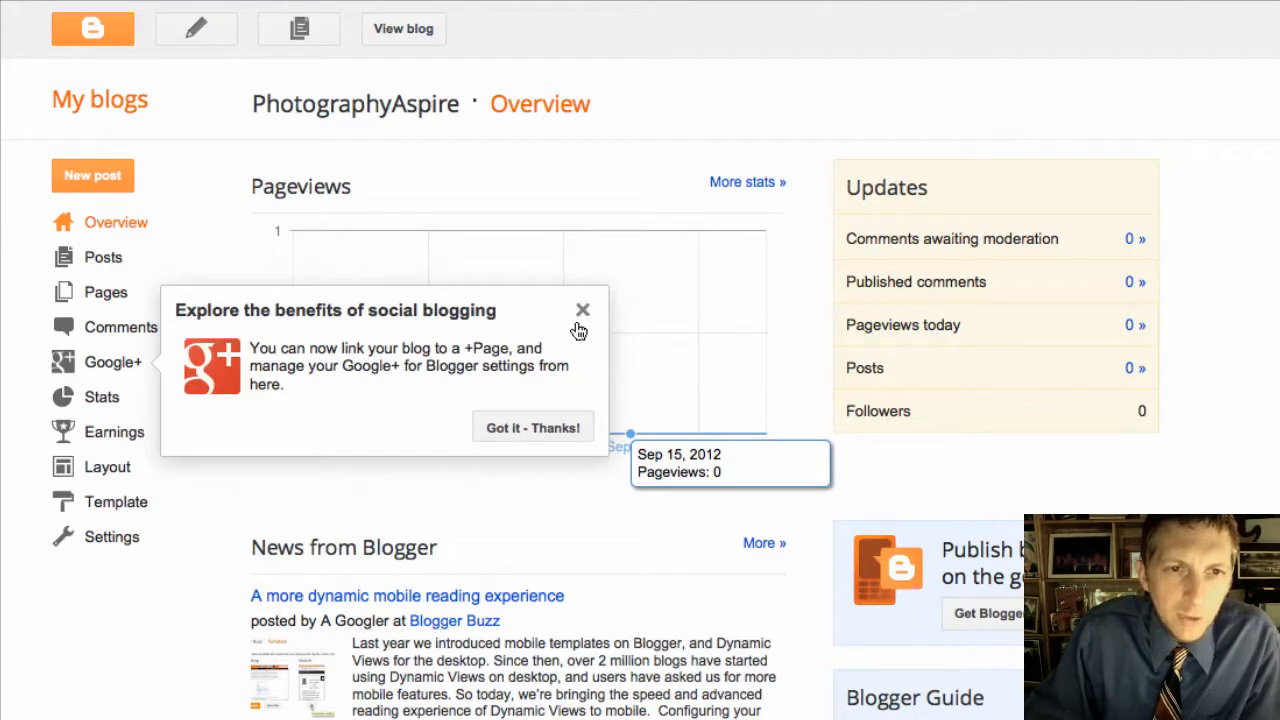
pyautogui.click(582, 312)
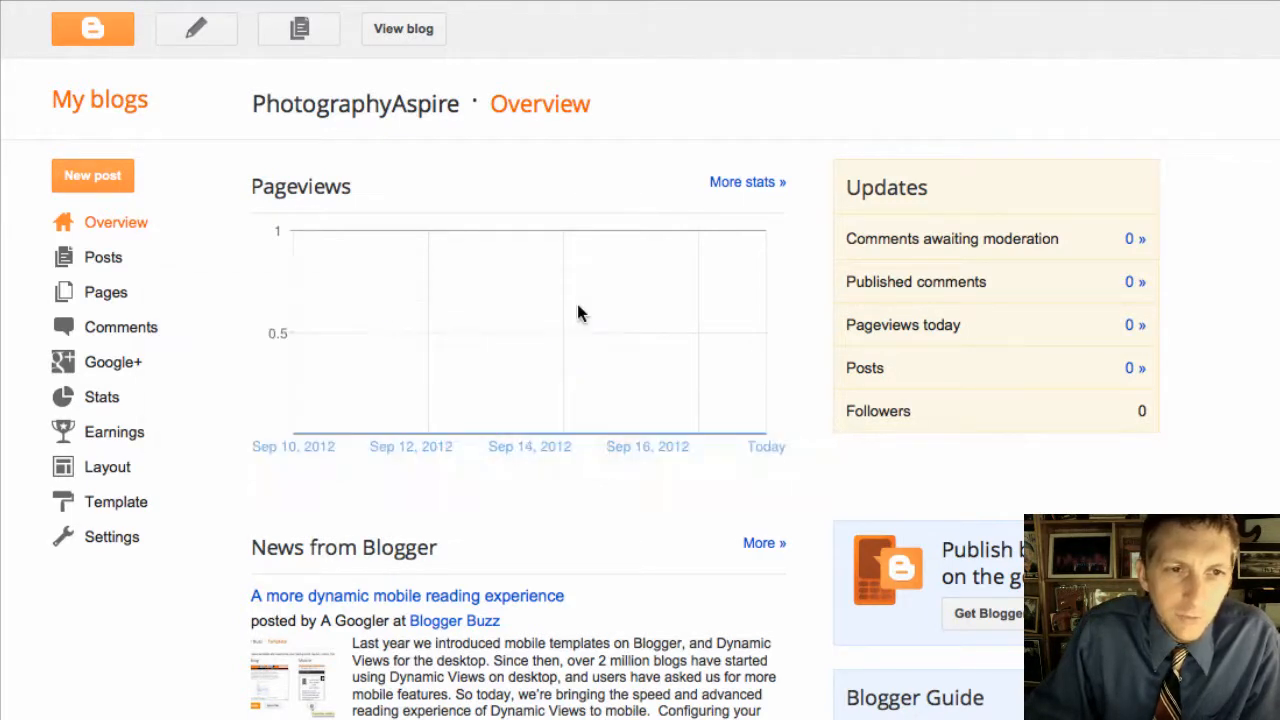
# Step: Launch the Template Designer to customize PhotographyAspire's live Picture Window template
pyautogui.click(106, 474)
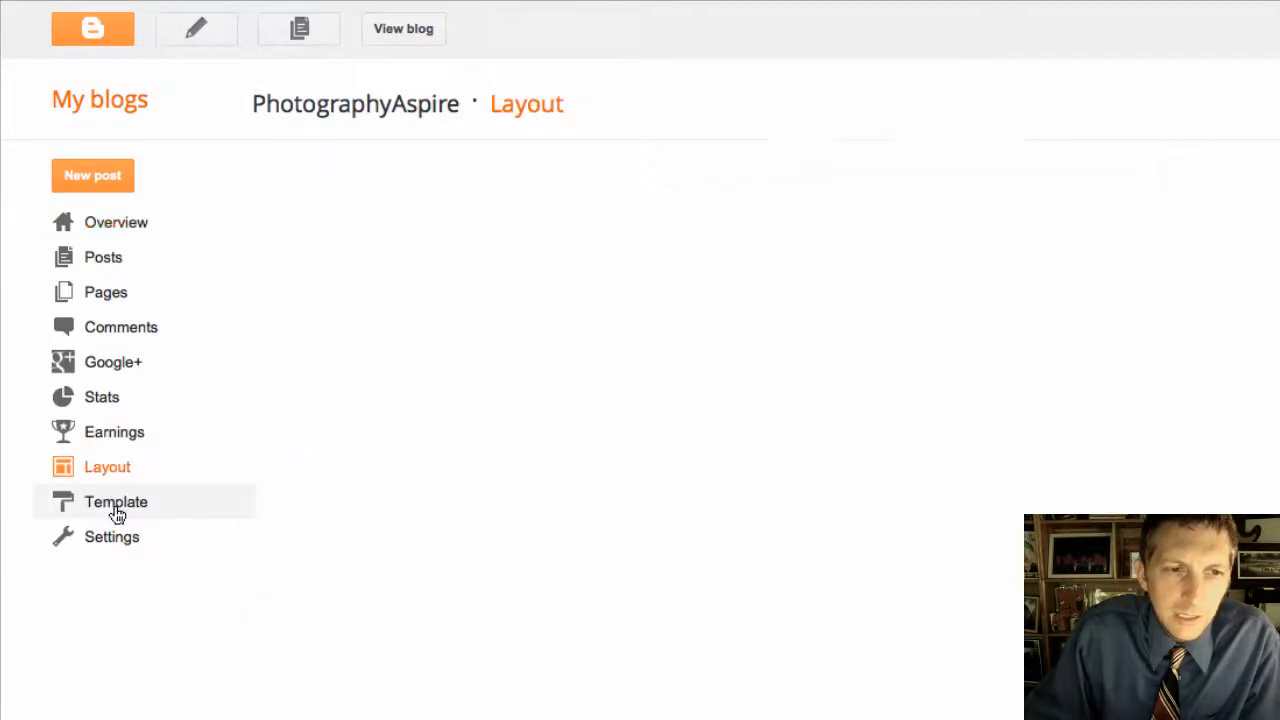
pyautogui.click(116, 510)
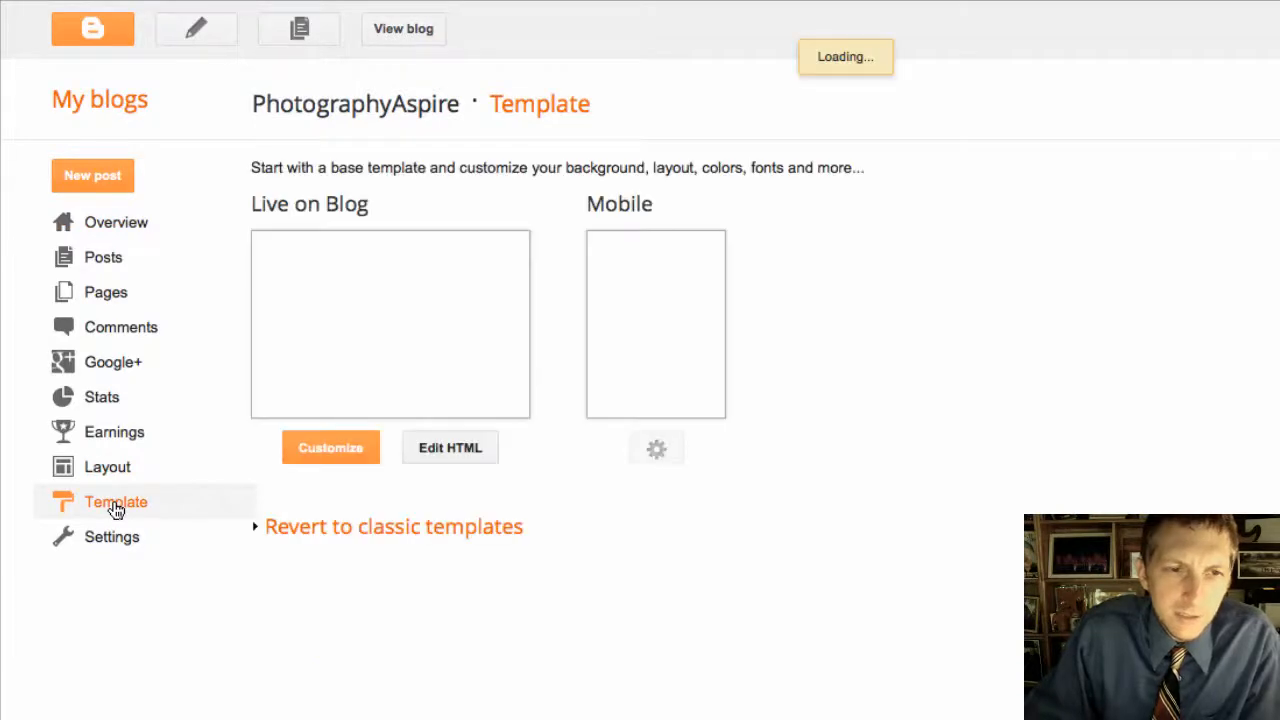
pyautogui.click(322, 461)
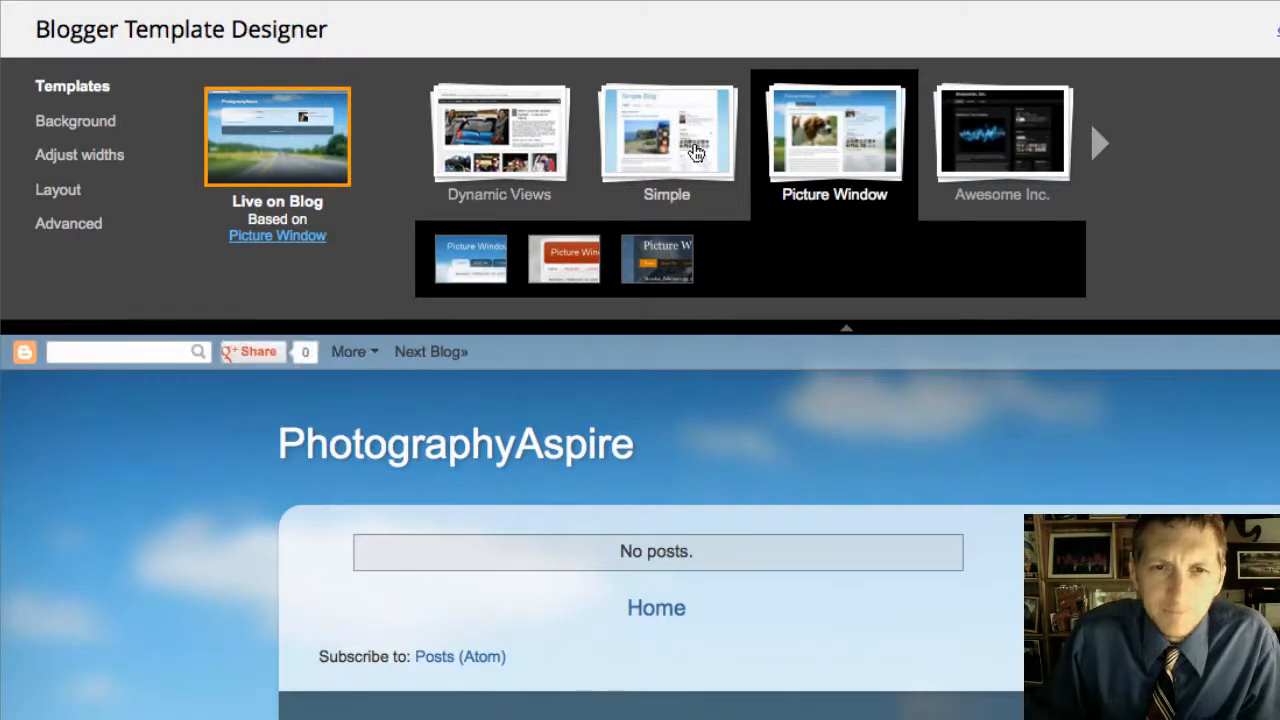
pyautogui.click(679, 160)
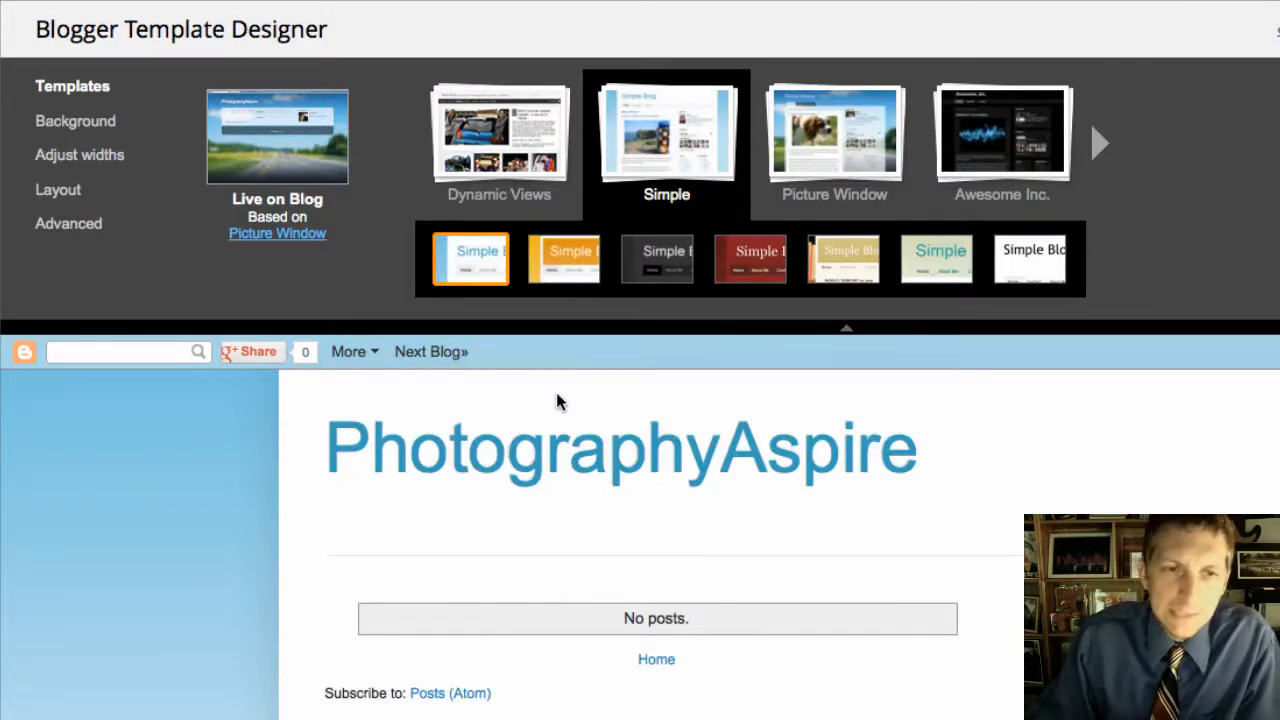
pyautogui.click(814, 147)
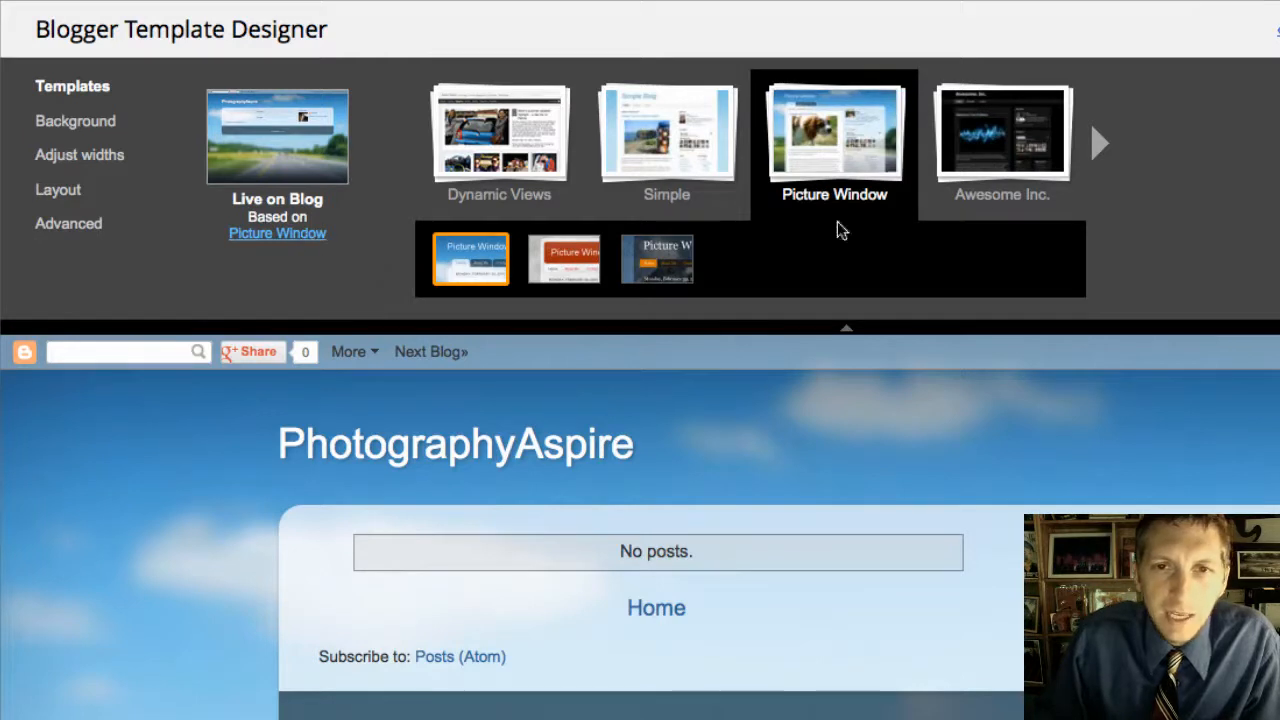
pyautogui.click(576, 279)
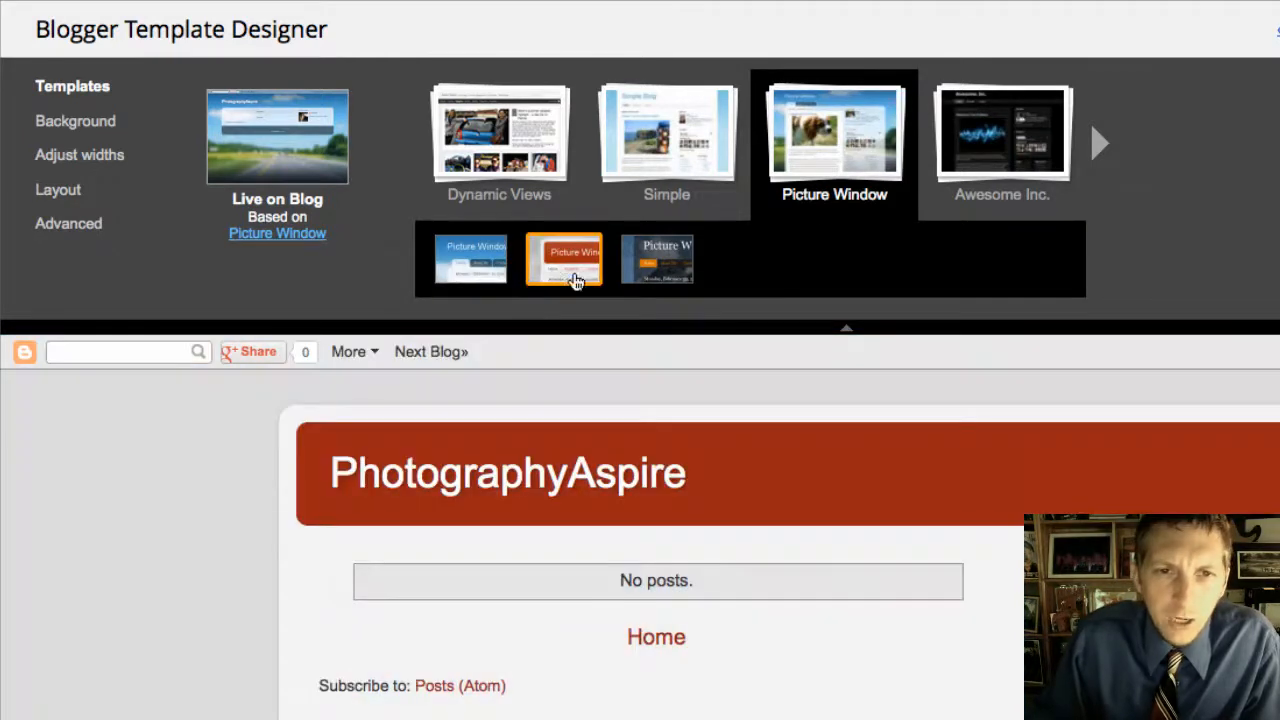
pyautogui.click(672, 268)
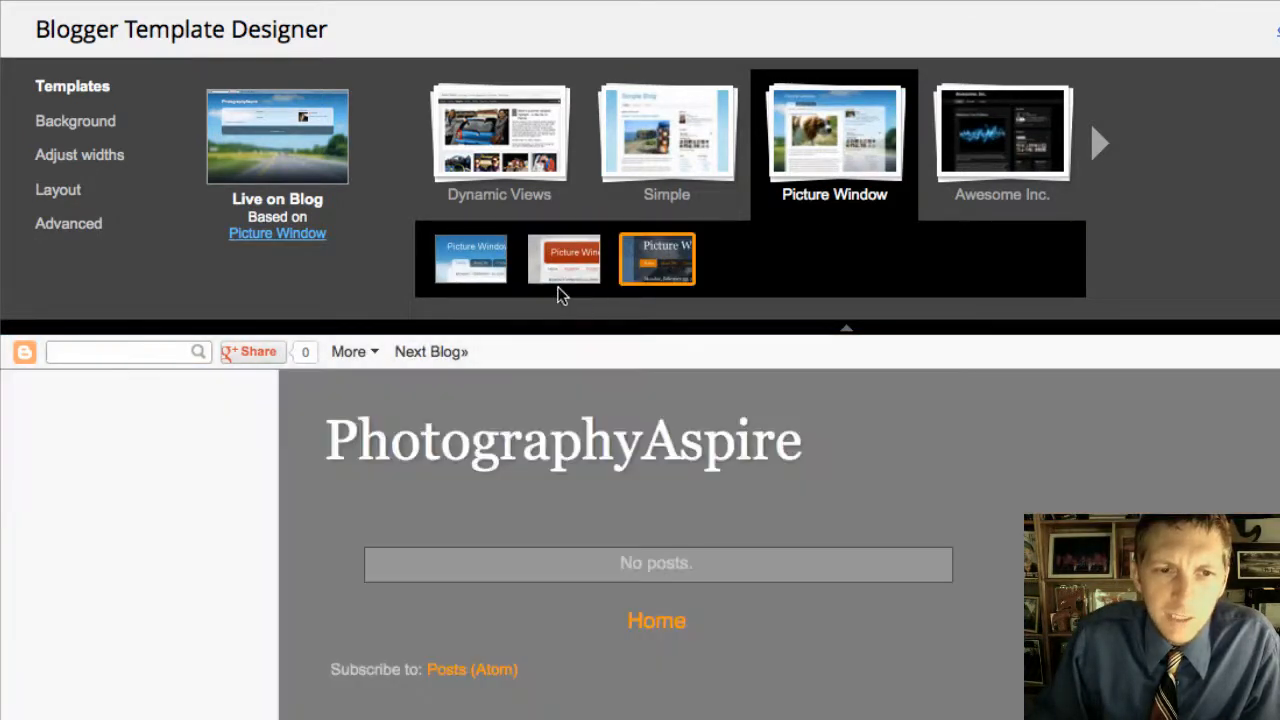
pyautogui.click(560, 287)
pyautogui.click(470, 260)
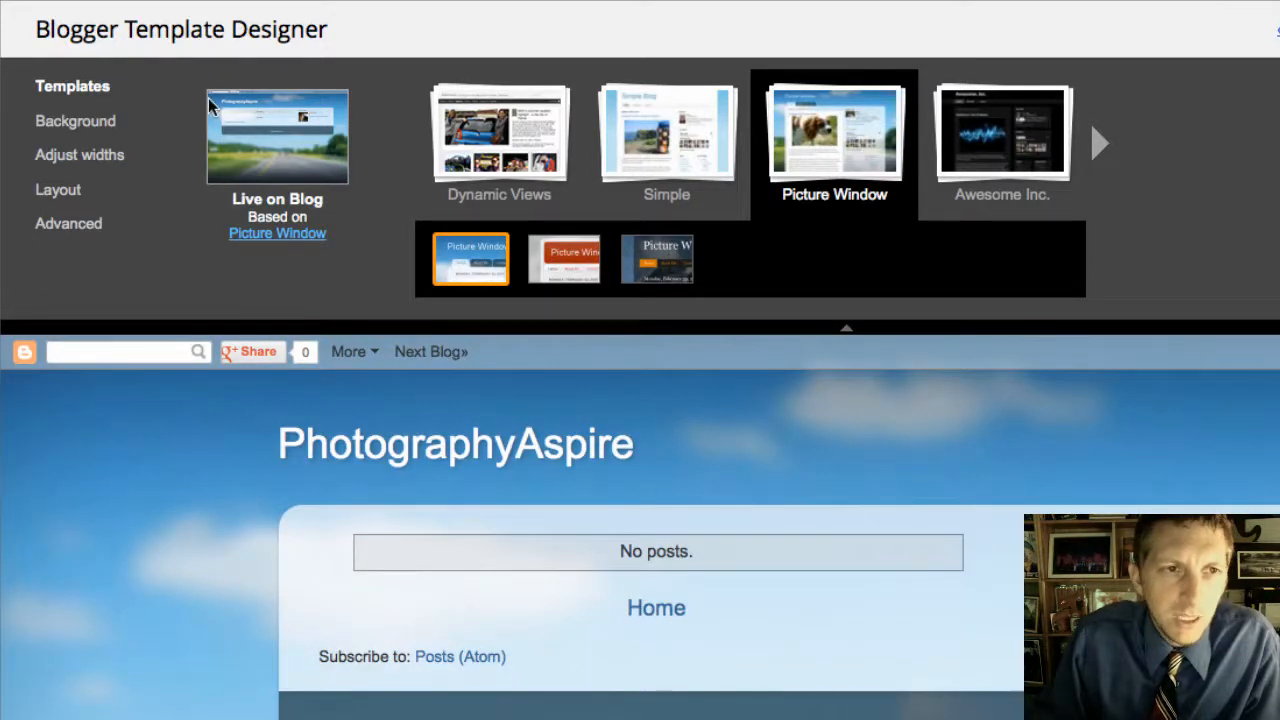
# Step: Remove the background image, leaving a black backdrop, and try the green and teal themes
pyautogui.click(77, 124)
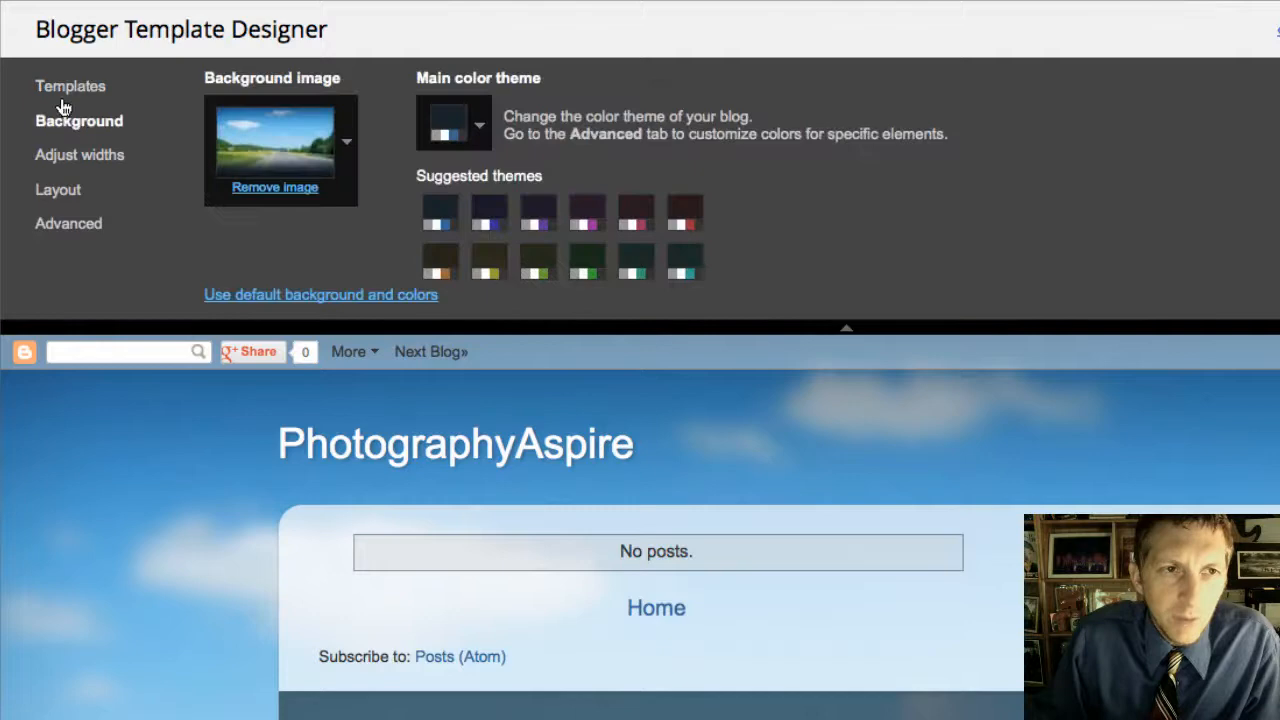
pyautogui.click(265, 188)
pyautogui.click(957, 438)
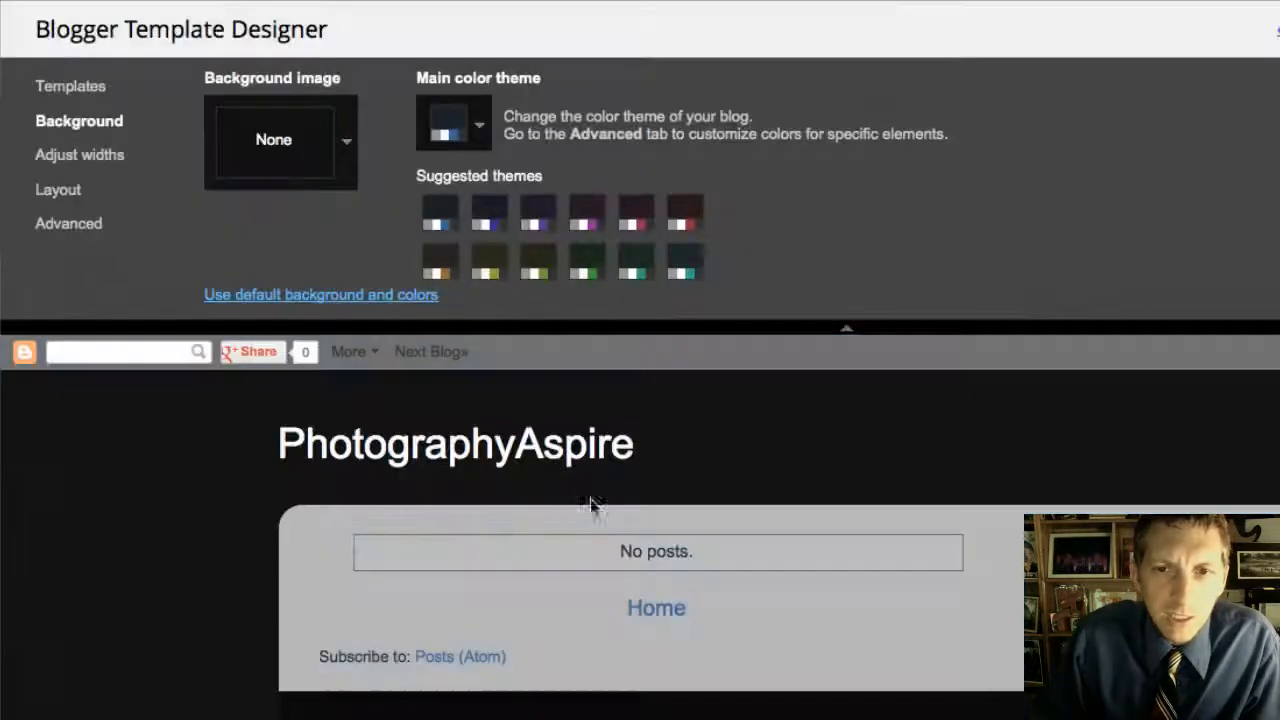
pyautogui.click(587, 265)
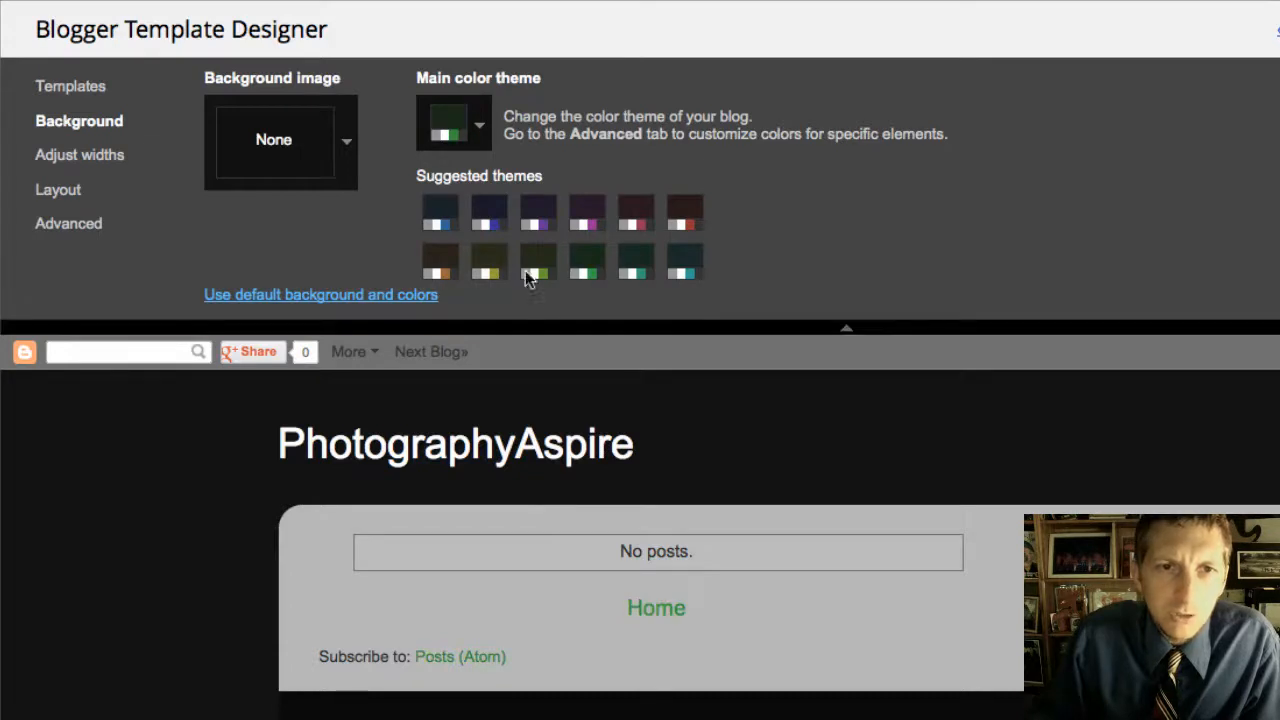
pyautogui.click(682, 266)
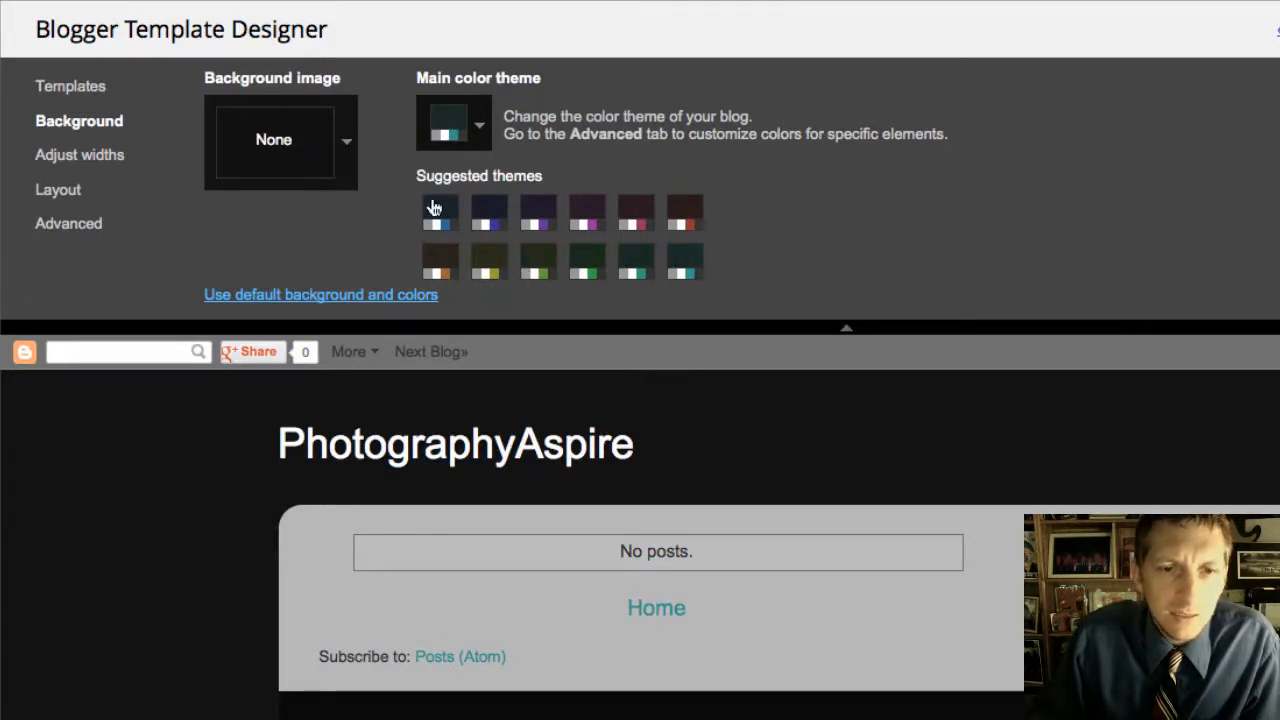
pyautogui.click(344, 146)
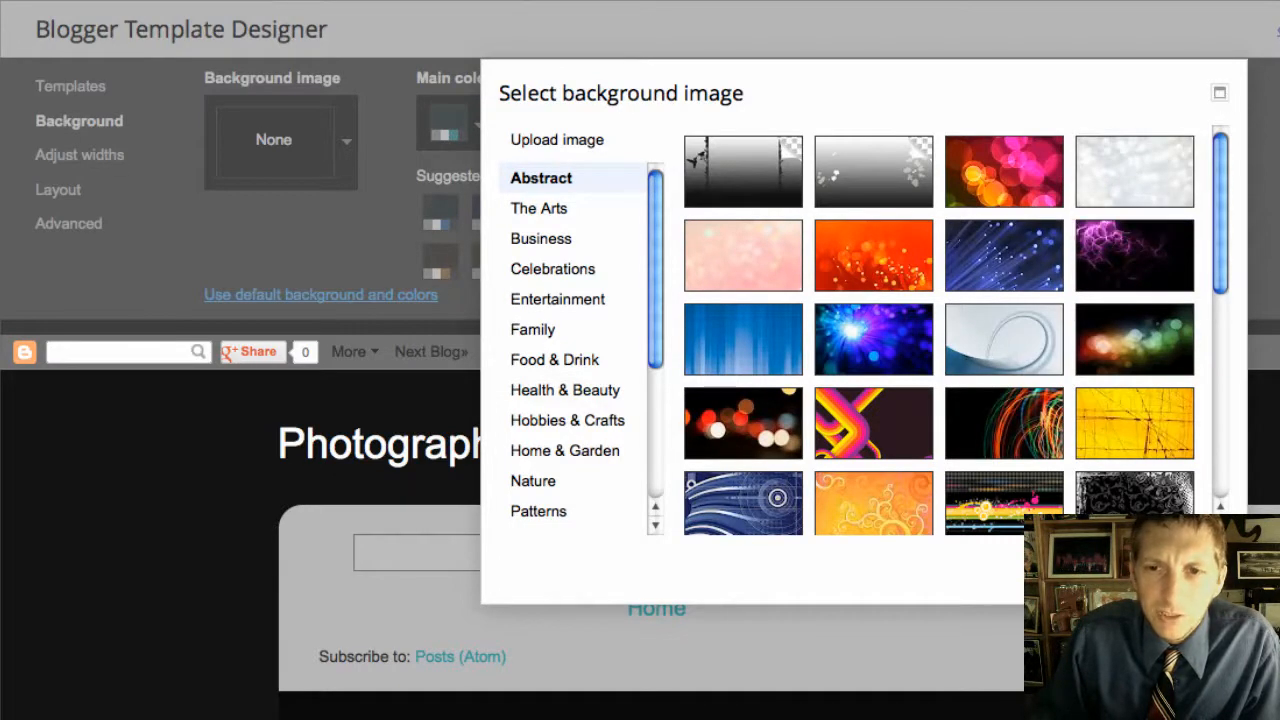
pyautogui.click(1200, 570)
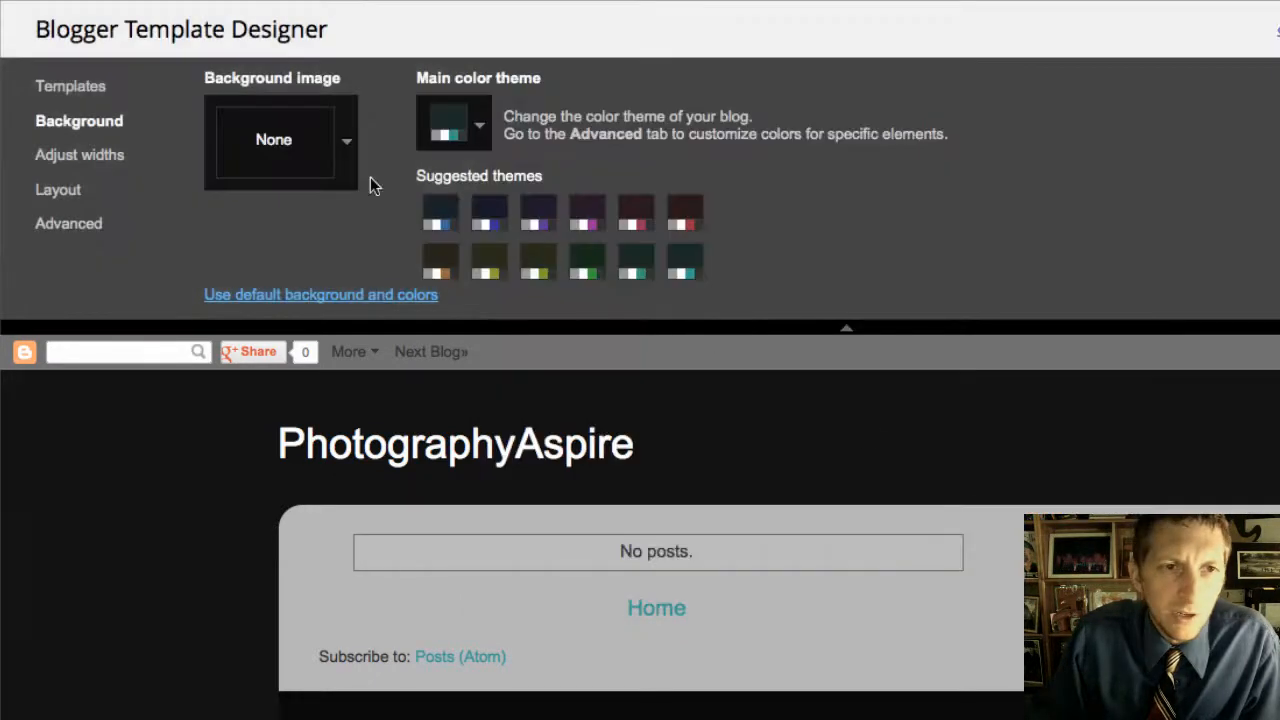
# Step: Apply the first, blue suggested colour theme and bring up the Advanced settings
pyautogui.click(67, 93)
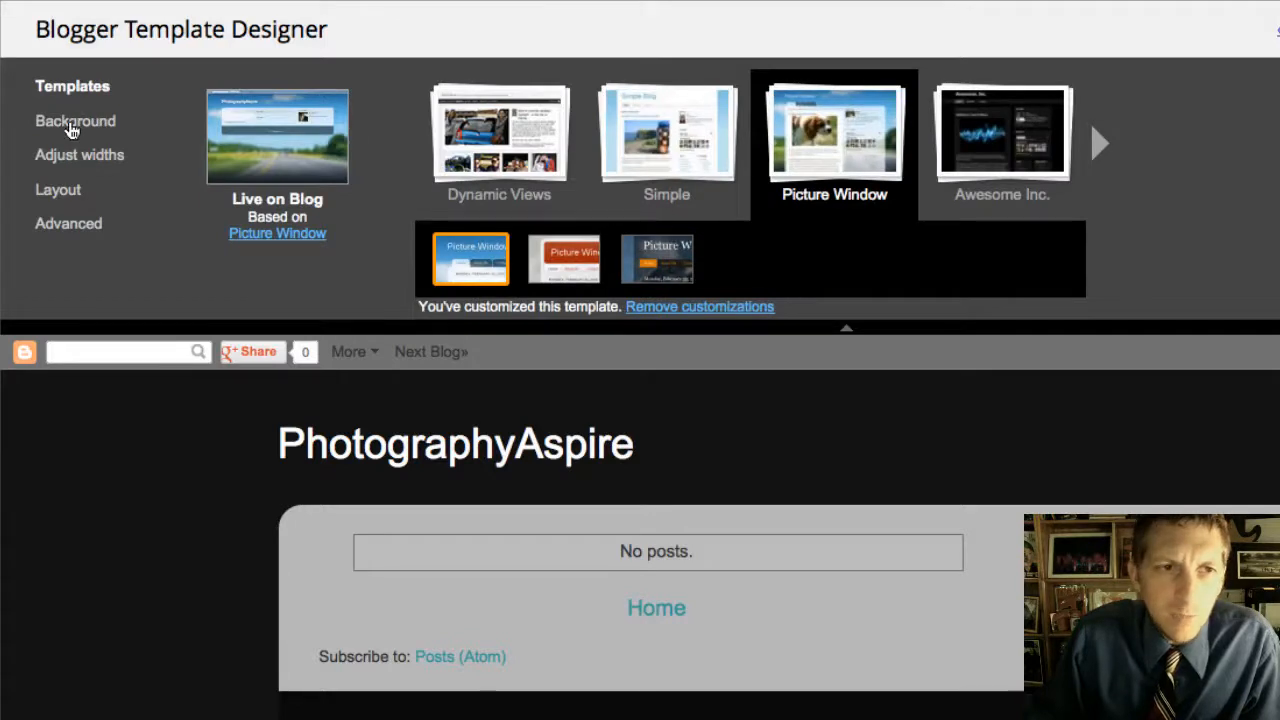
pyautogui.click(72, 125)
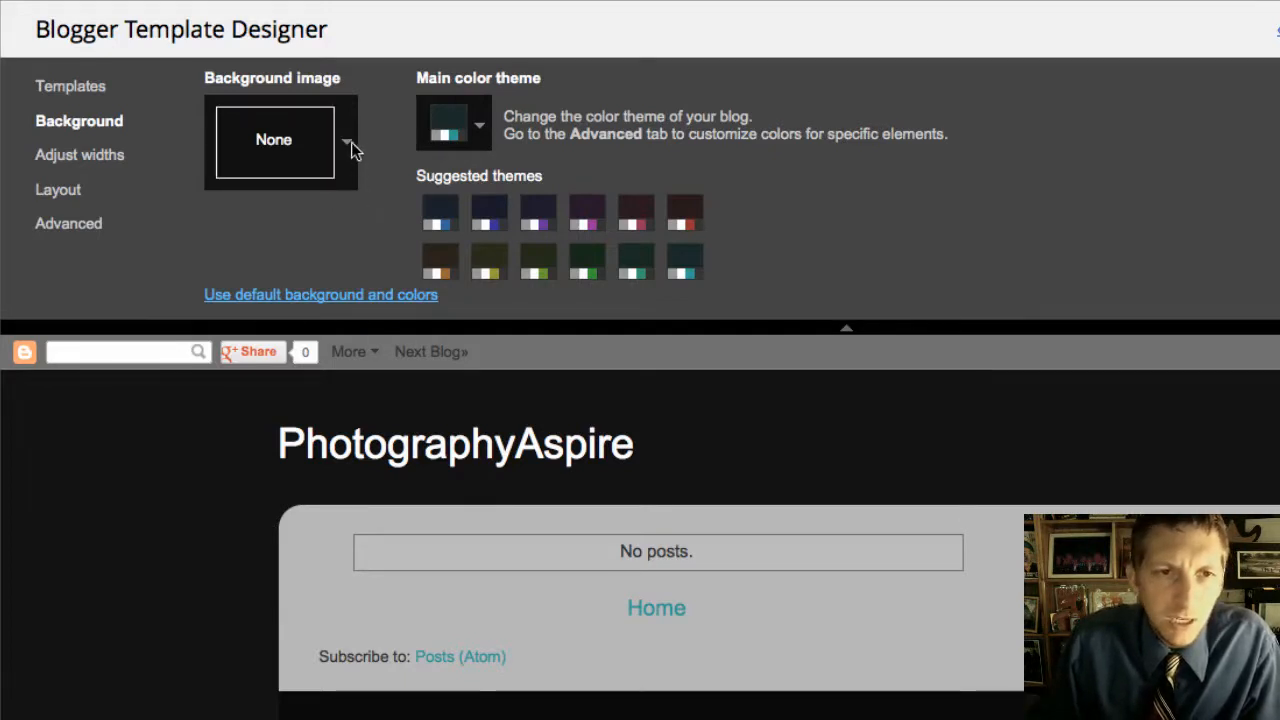
pyautogui.click(441, 220)
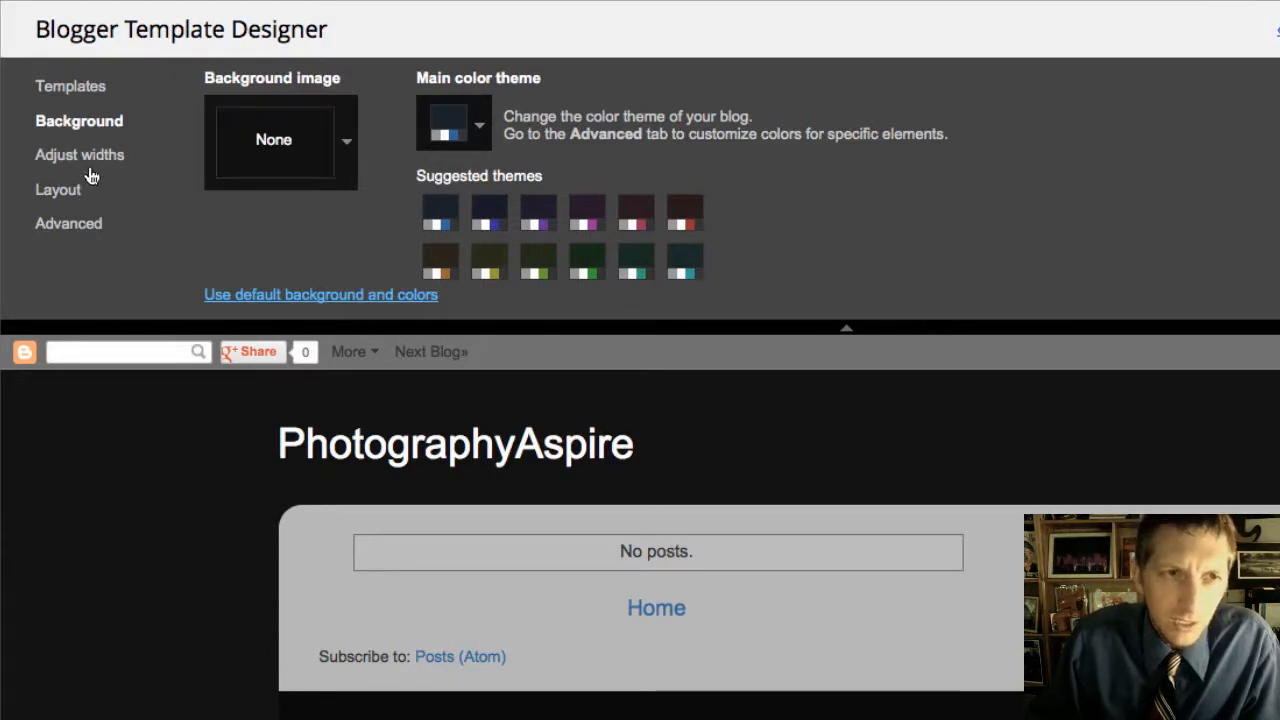
pyautogui.click(100, 224)
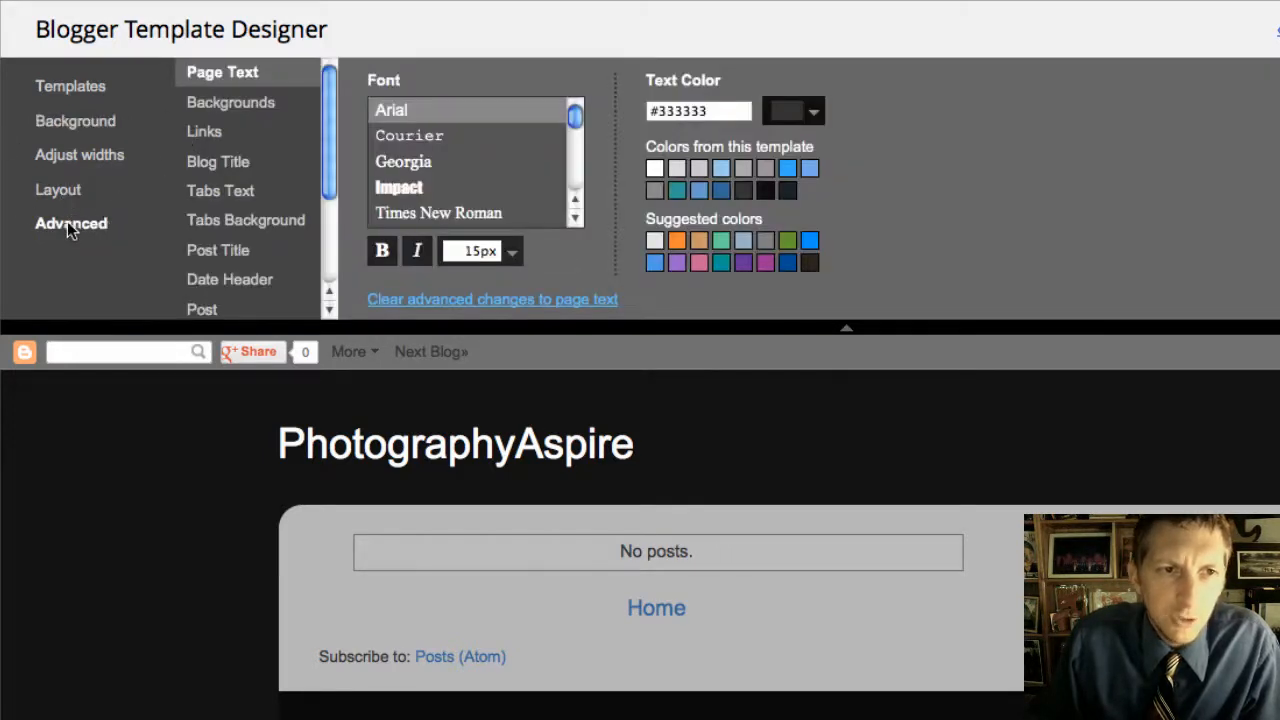
# Step: Try various blue, purple and tan swatches for the outer and header backgrounds
pyautogui.click(204, 110)
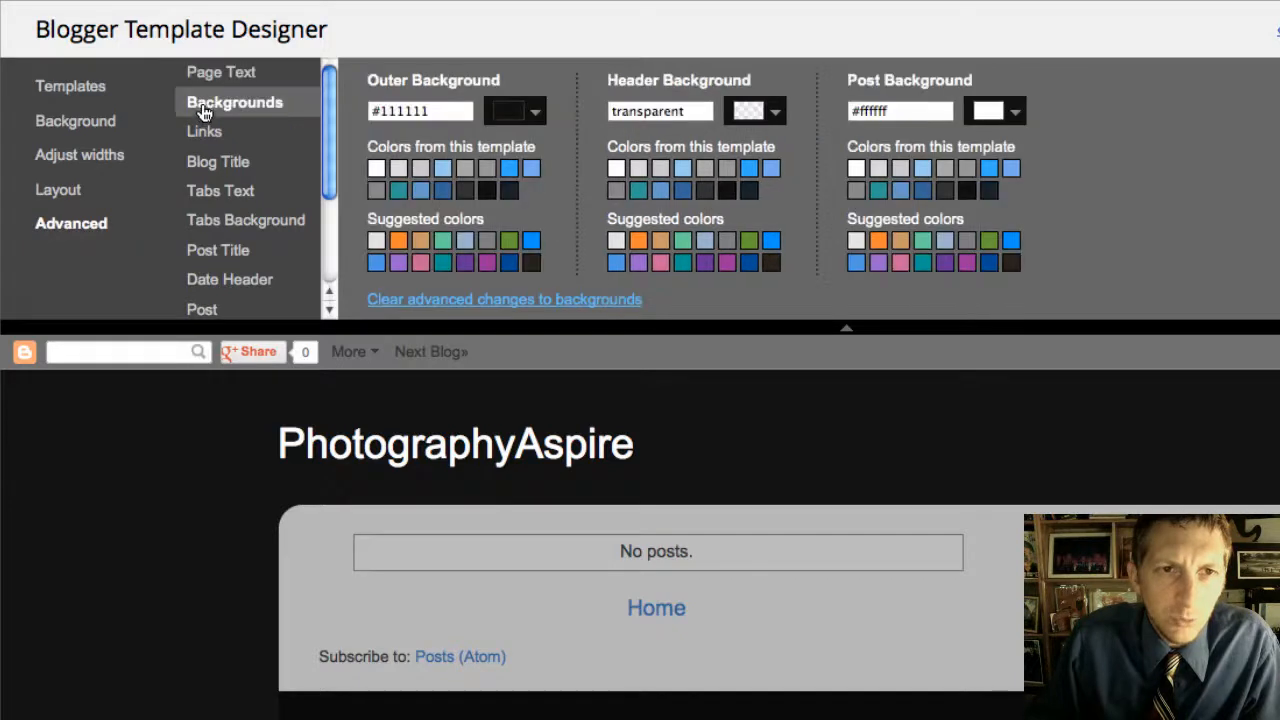
pyautogui.click(509, 169)
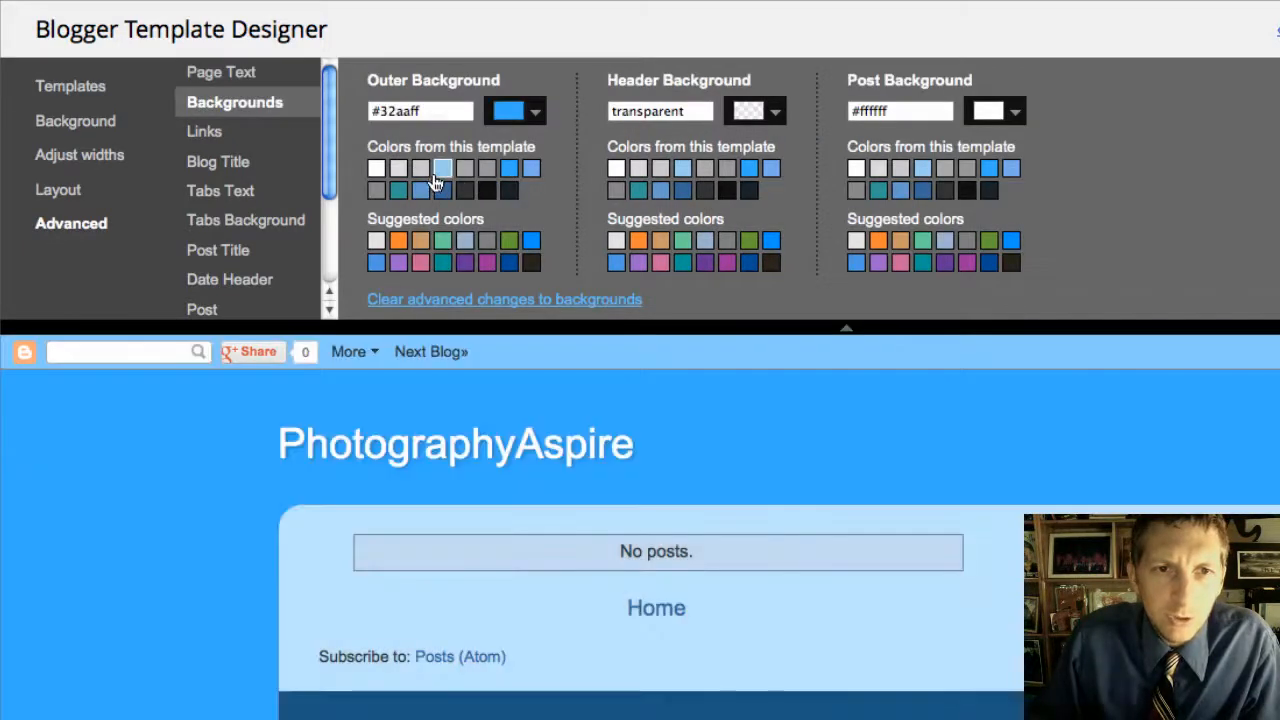
pyautogui.click(441, 169)
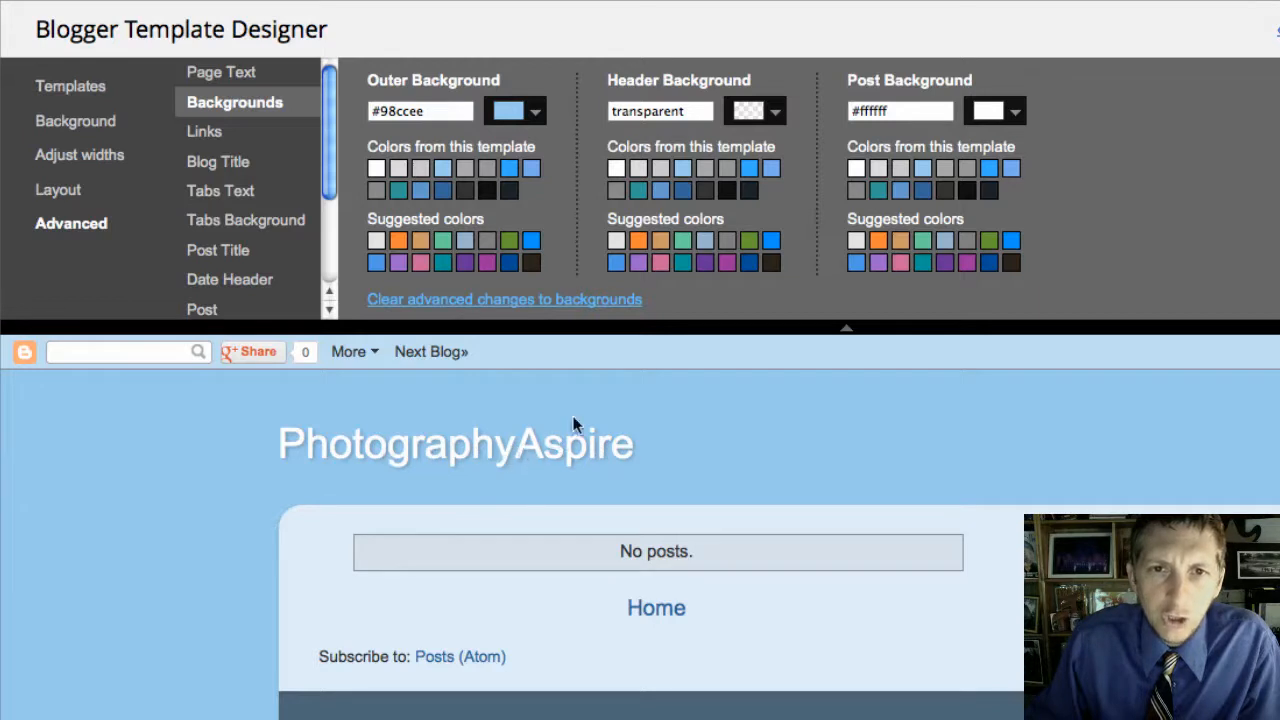
pyautogui.click(705, 263)
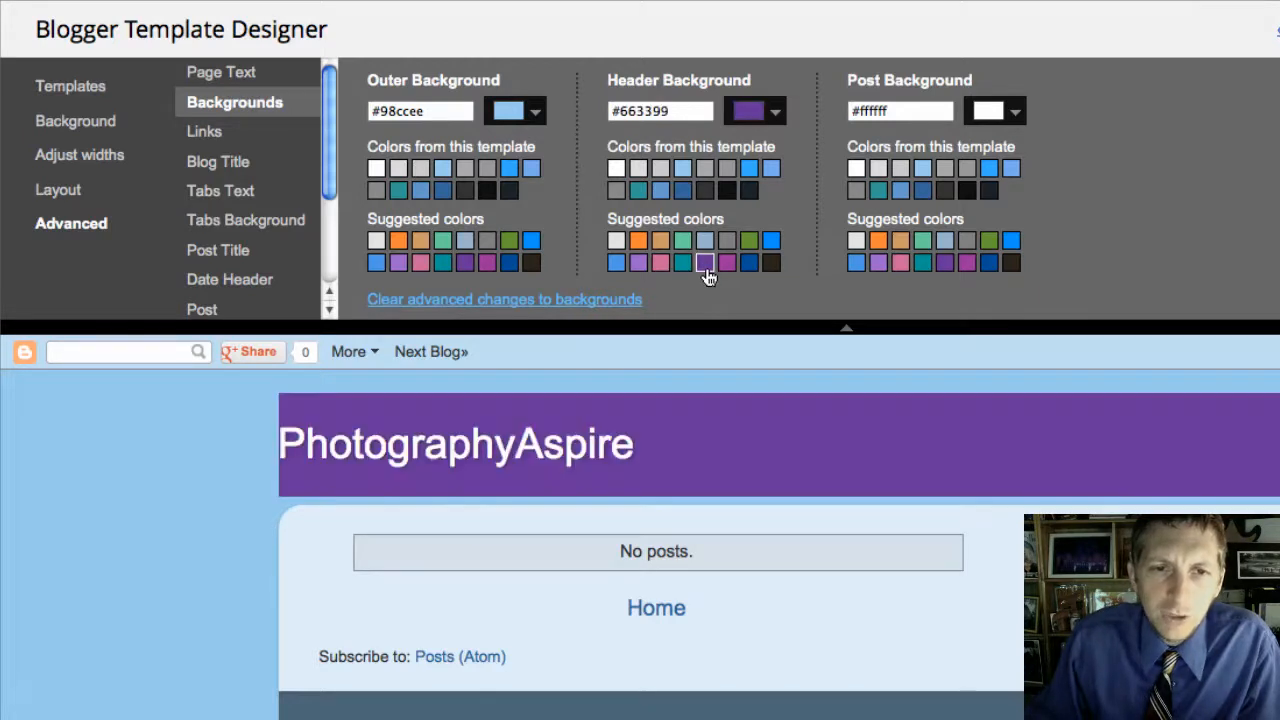
pyautogui.click(661, 240)
pyautogui.click(705, 240)
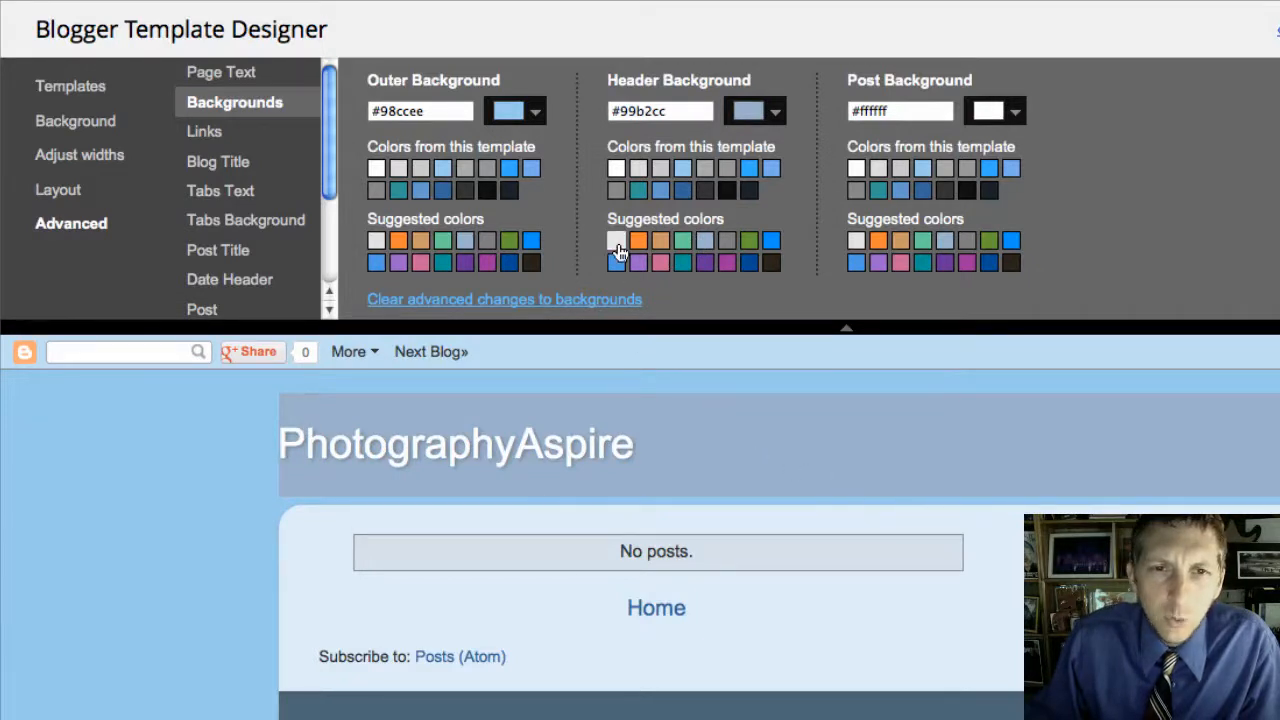
pyautogui.click(770, 242)
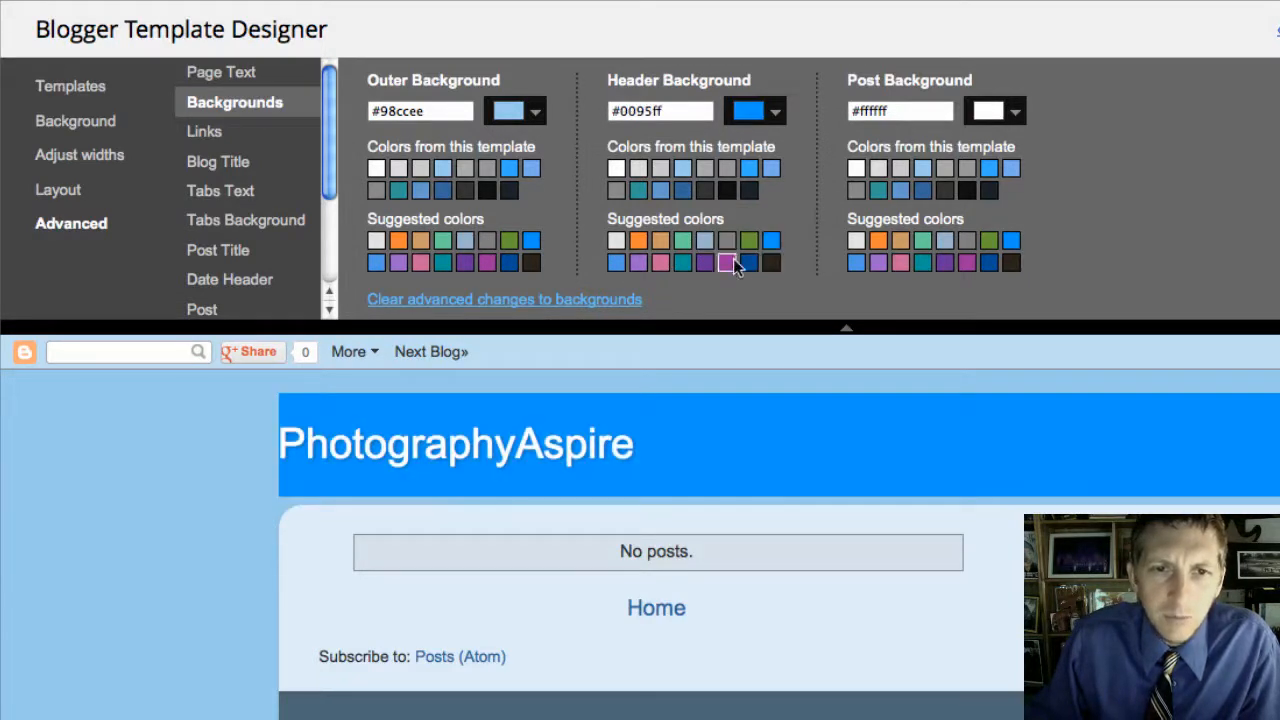
pyautogui.click(616, 262)
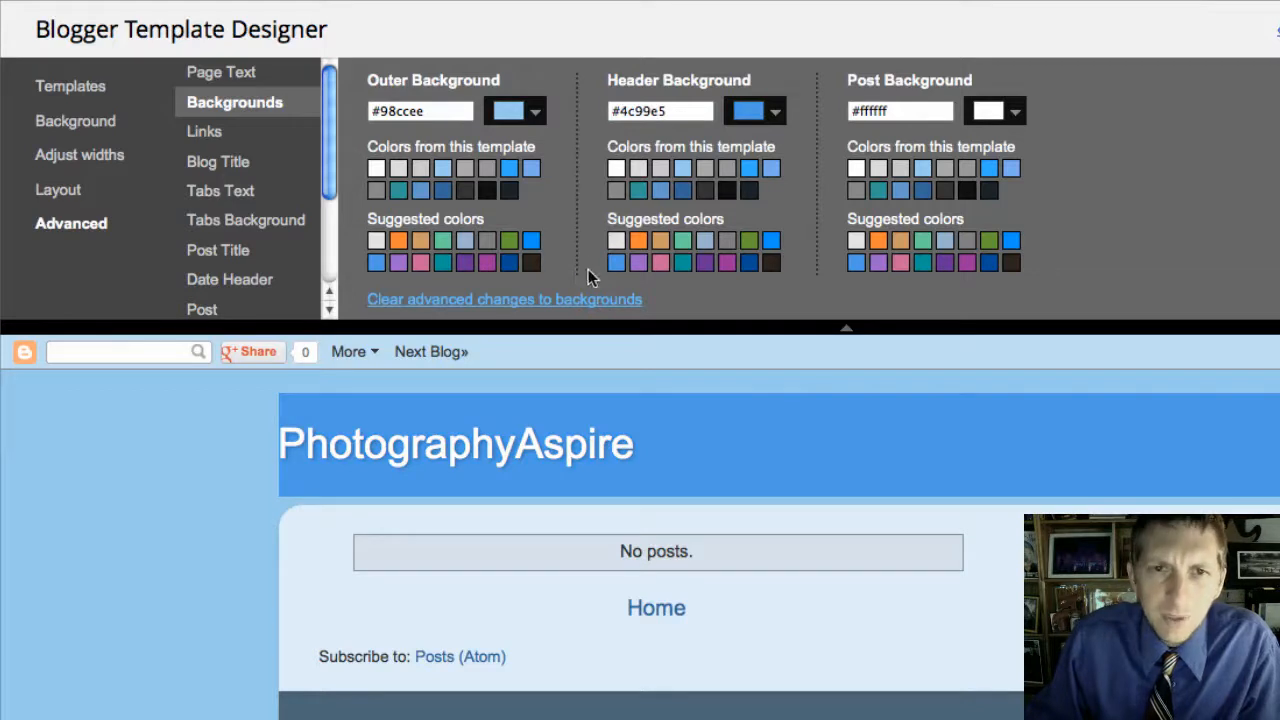
pyautogui.click(443, 190)
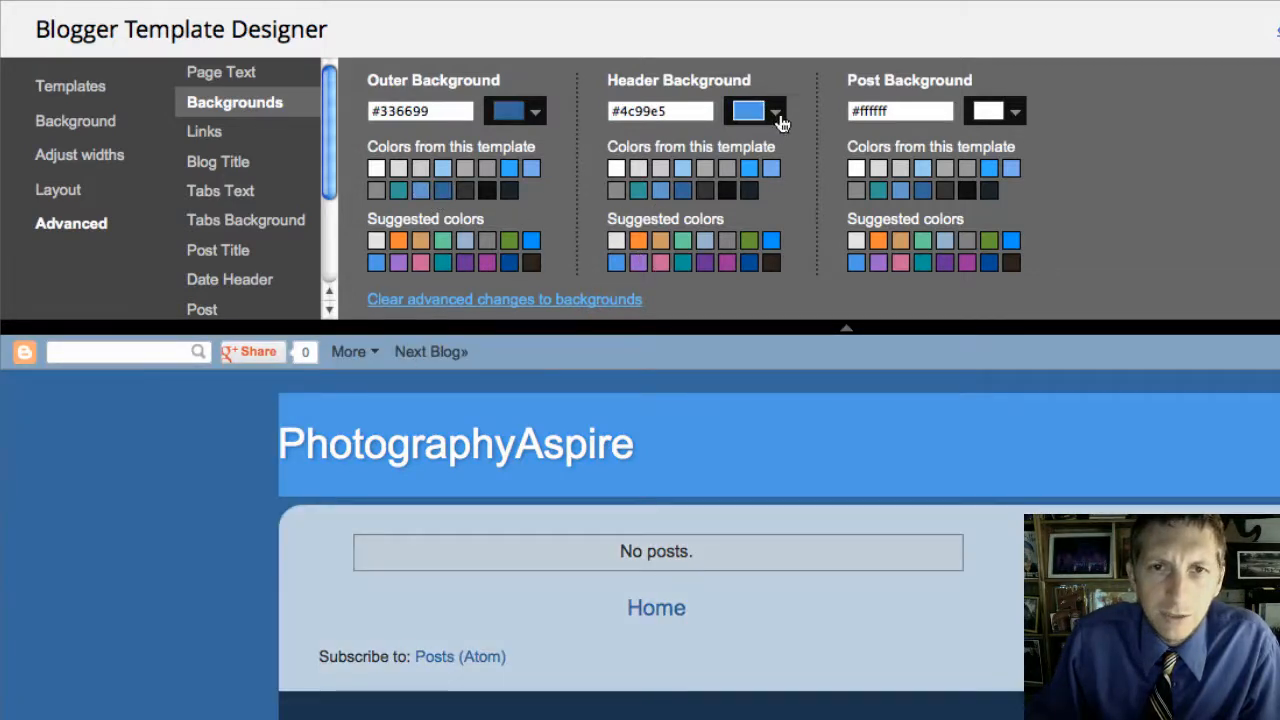
# Step: Reset the background colours, set the outer background to light blue #77aaee, then show Blog Title styling
pyautogui.click(486, 300)
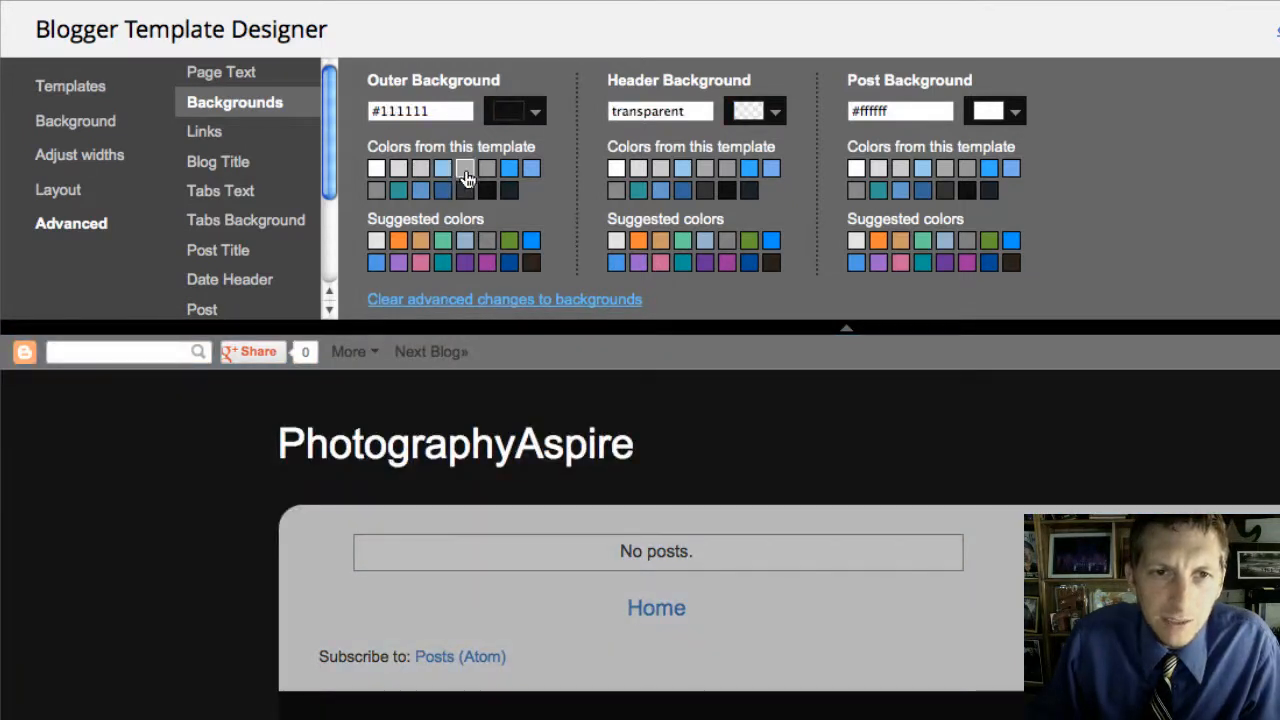
pyautogui.click(529, 172)
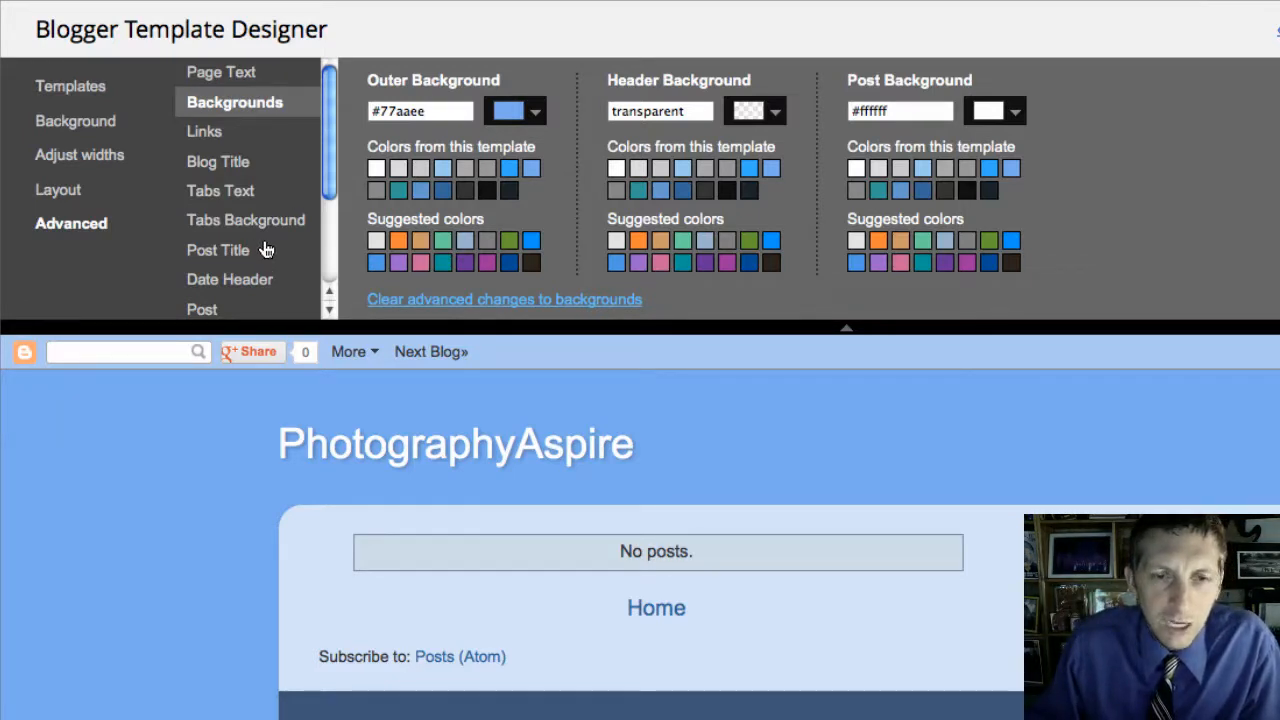
pyautogui.click(205, 132)
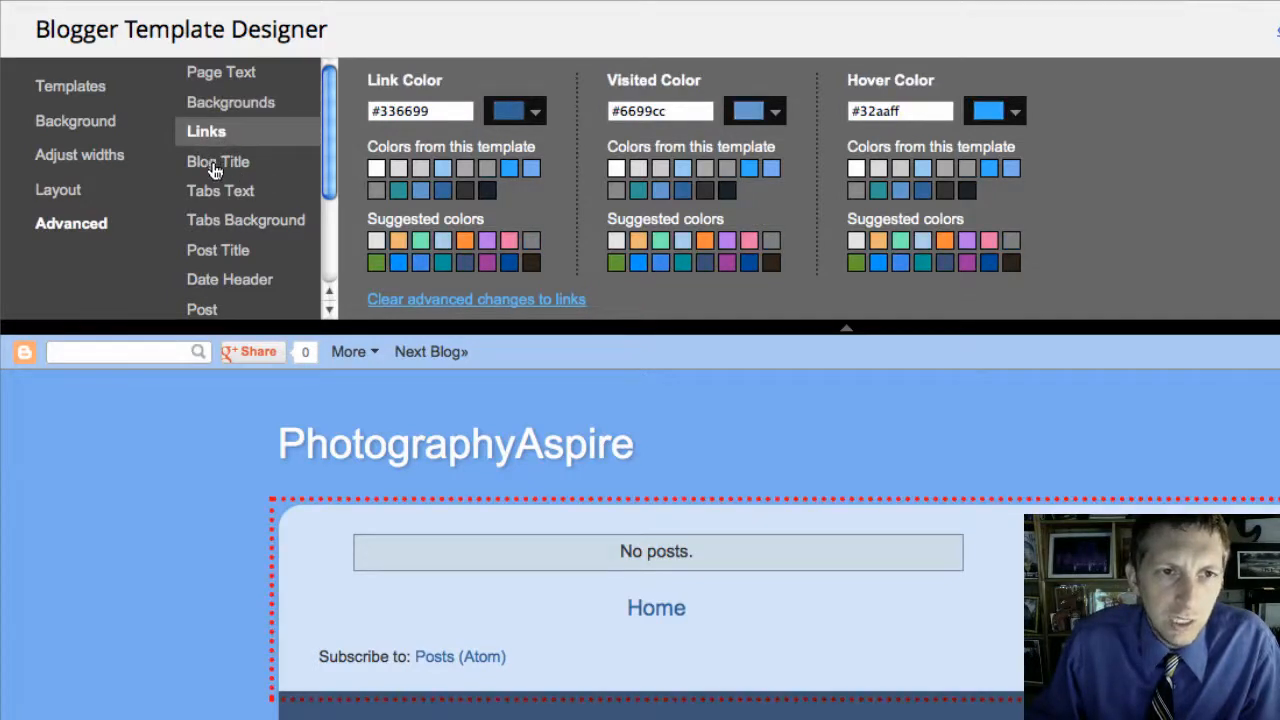
pyautogui.click(214, 170)
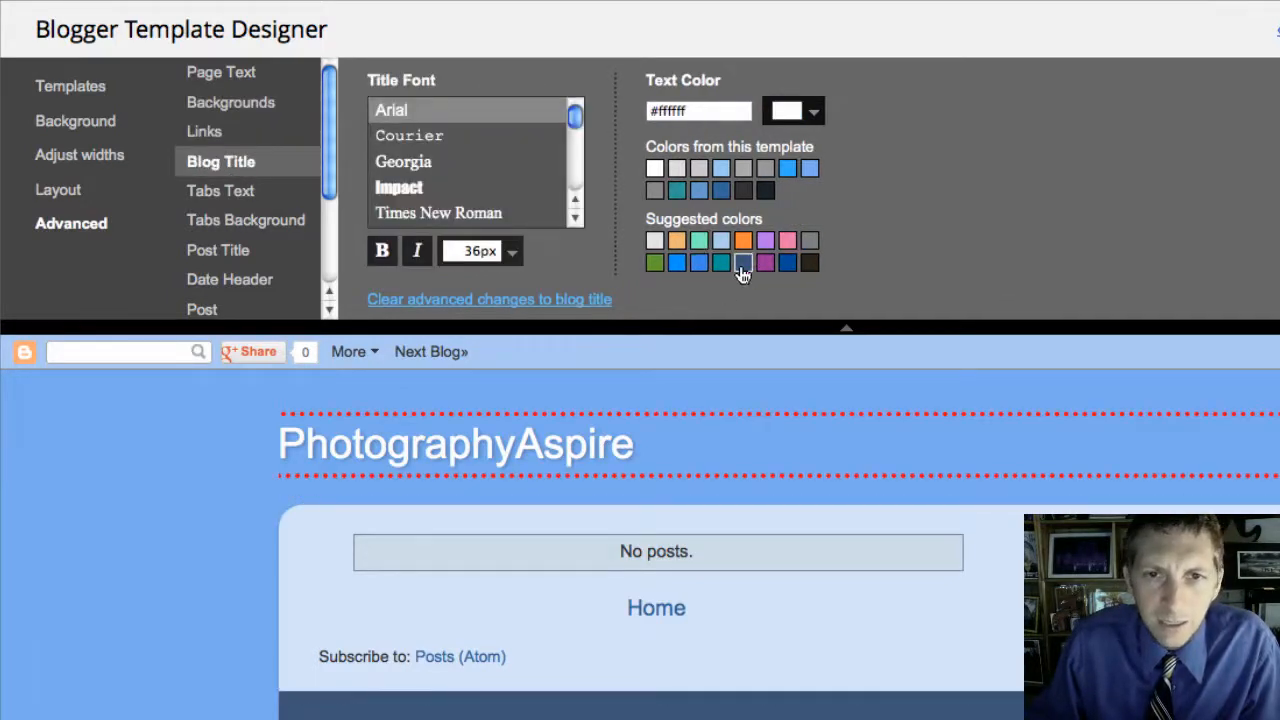
# Step: Make the blog title dark blue (#3b5577) in the IM Fell Double Pica font
pyautogui.click(742, 263)
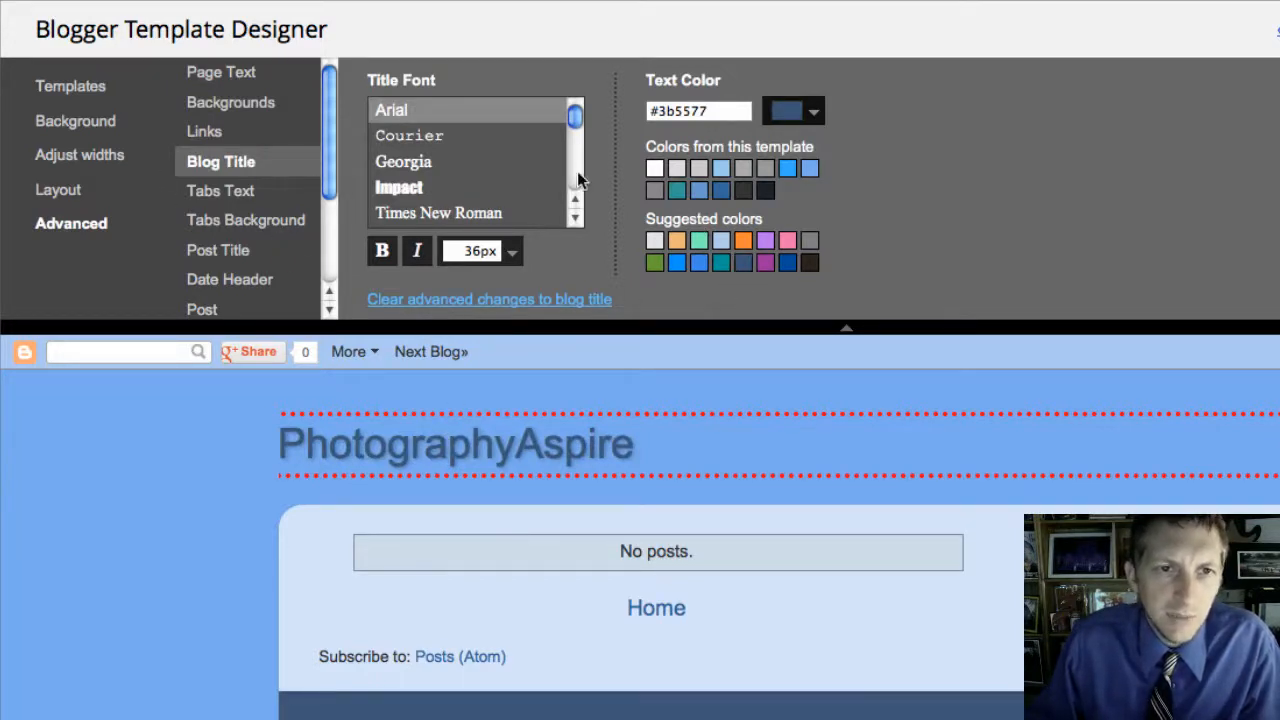
pyautogui.scroll(-3, 577, 116)
pyautogui.scroll(3, 568, 122)
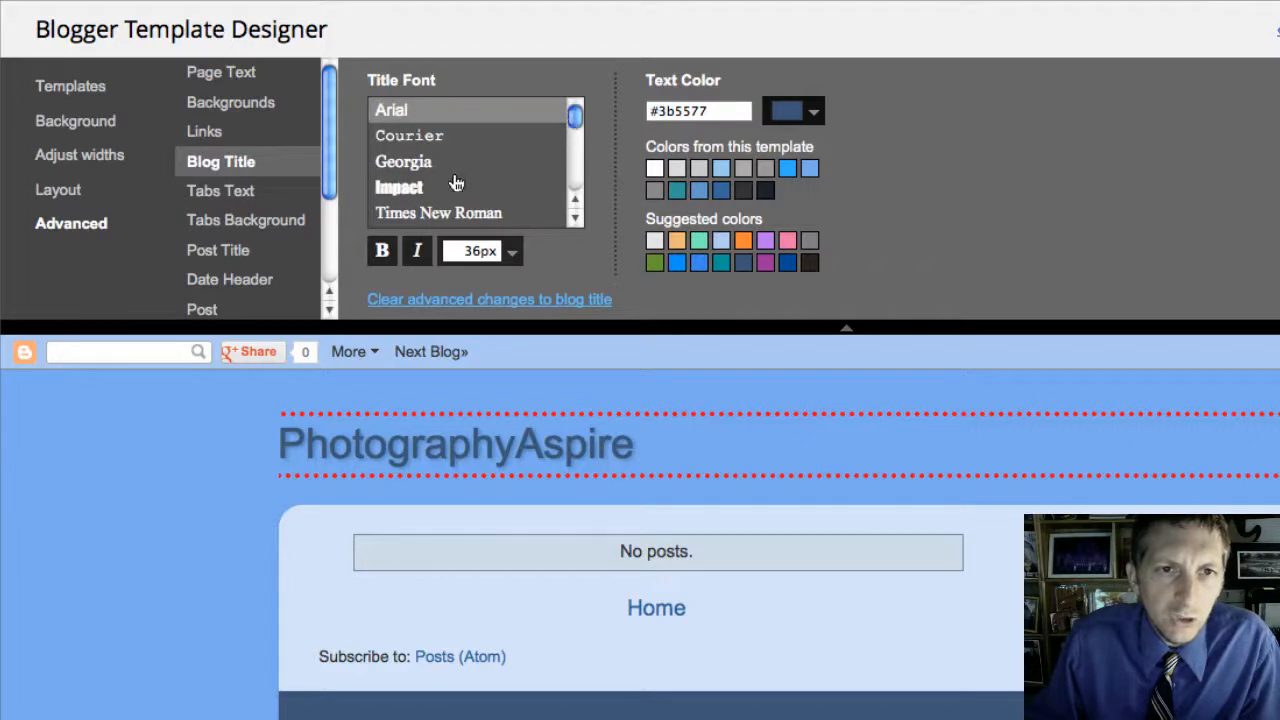
pyautogui.click(455, 184)
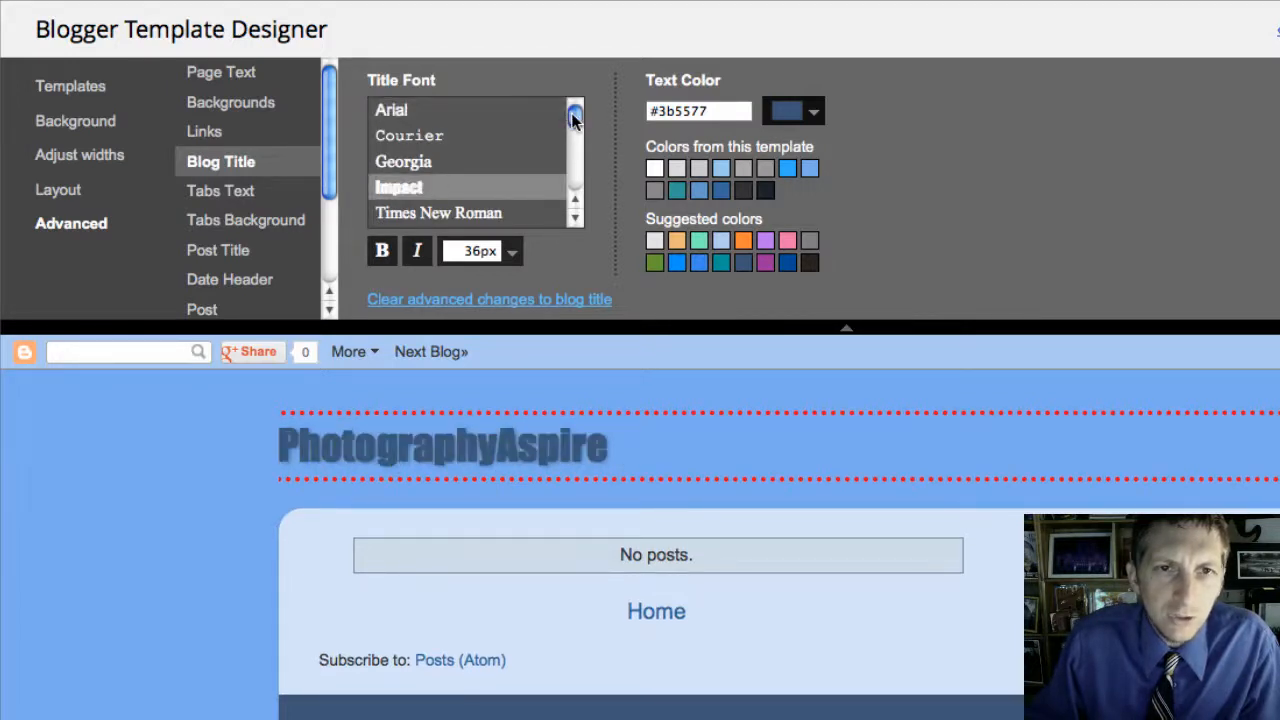
pyautogui.scroll(-3, 573, 119)
pyautogui.scroll(3, 571, 120)
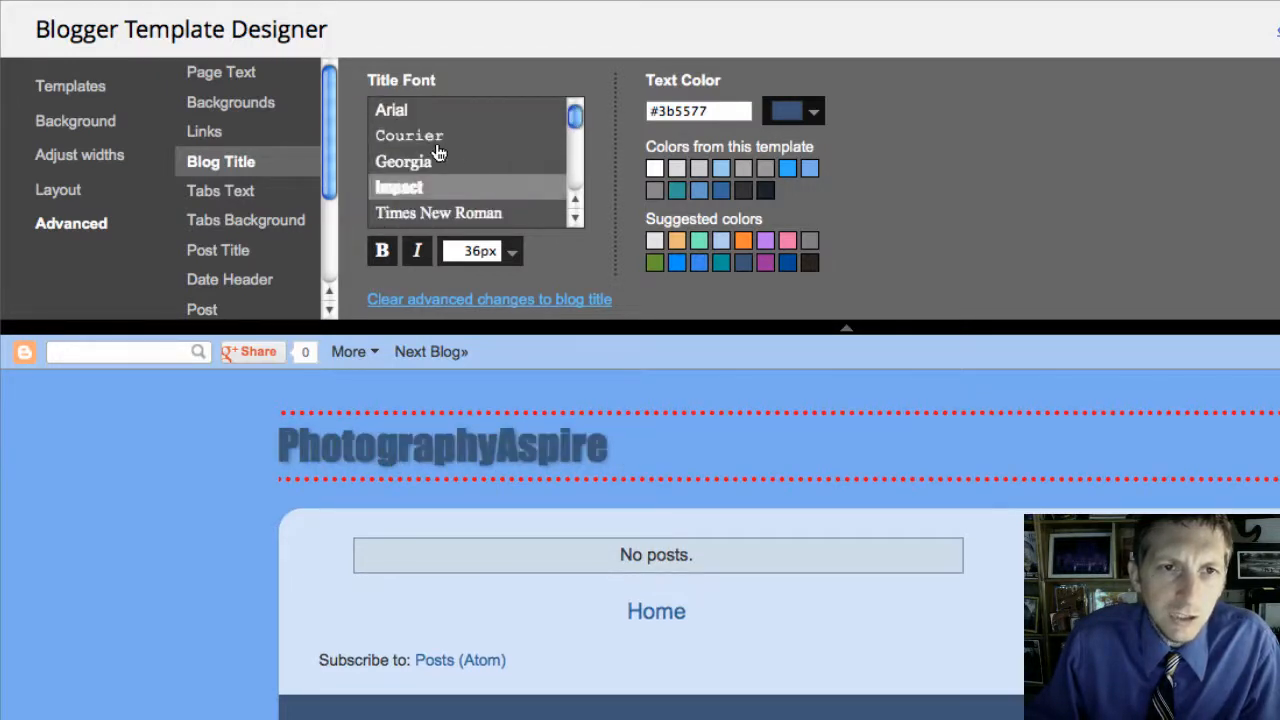
pyautogui.click(440, 136)
pyautogui.moveTo(582, 119); pyautogui.dragTo(581, 135)
pyautogui.click(491, 157)
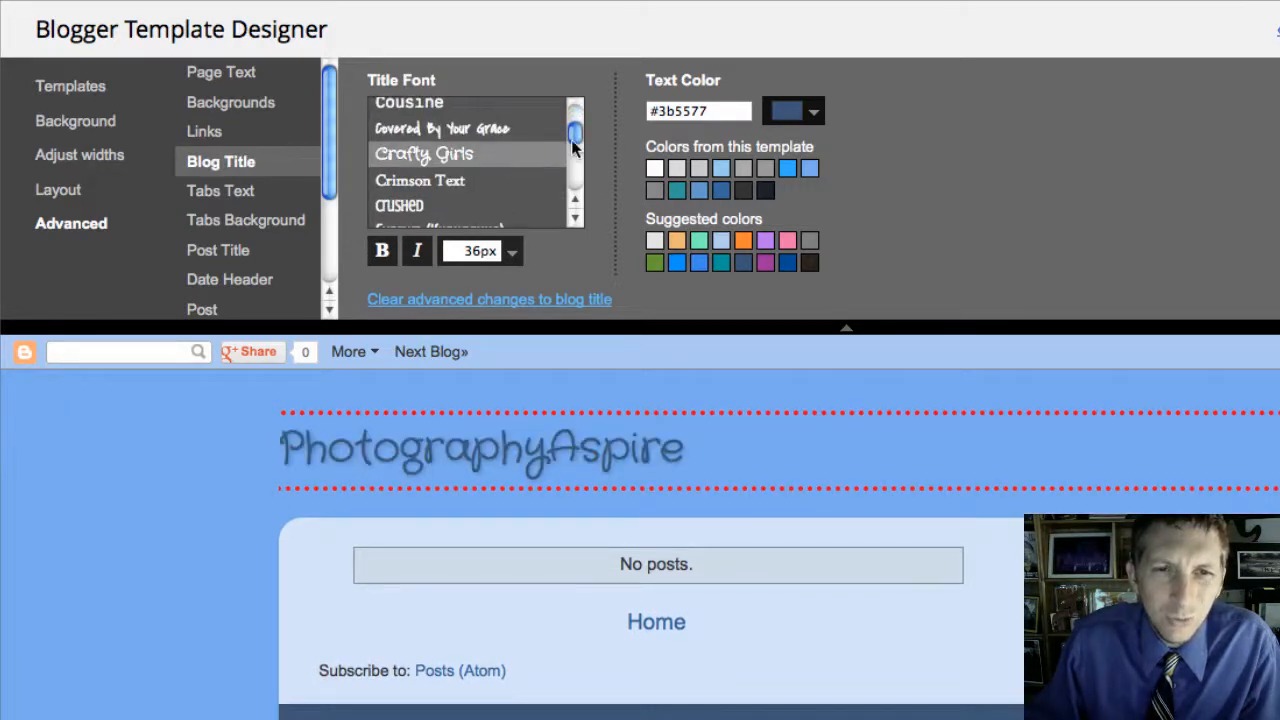
pyautogui.moveTo(574, 141); pyautogui.dragTo(574, 143)
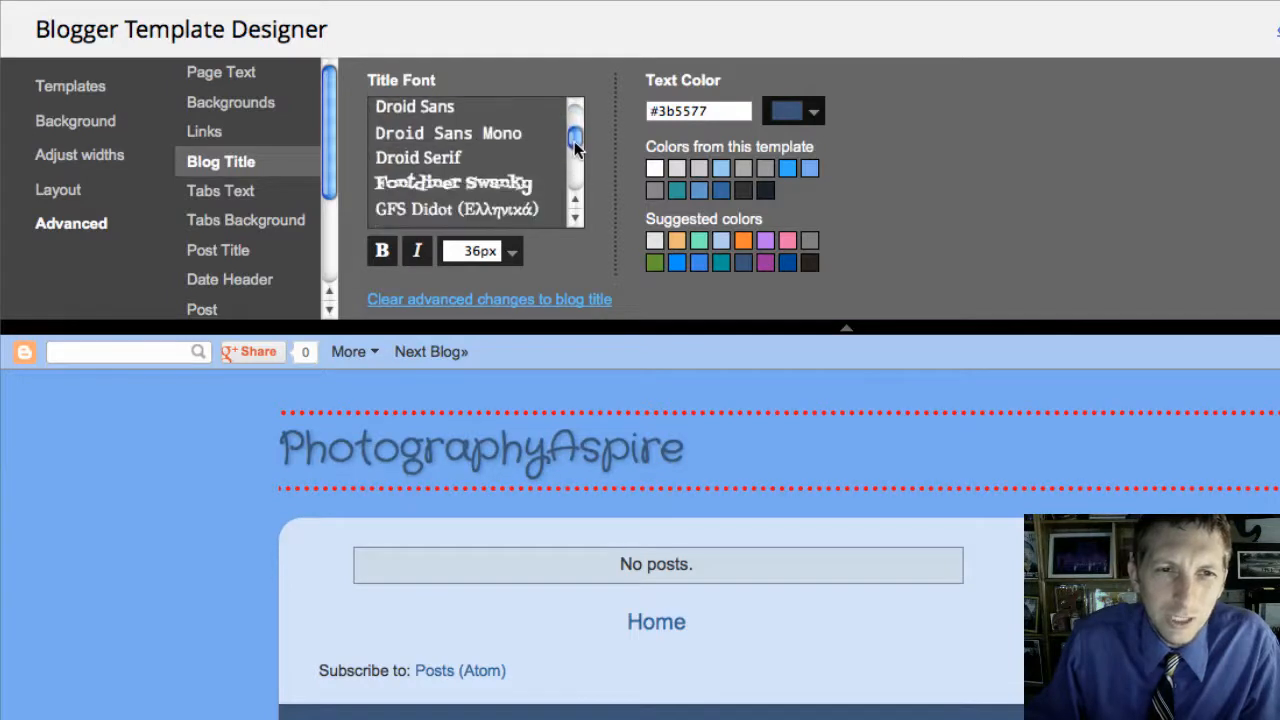
pyautogui.click(540, 184)
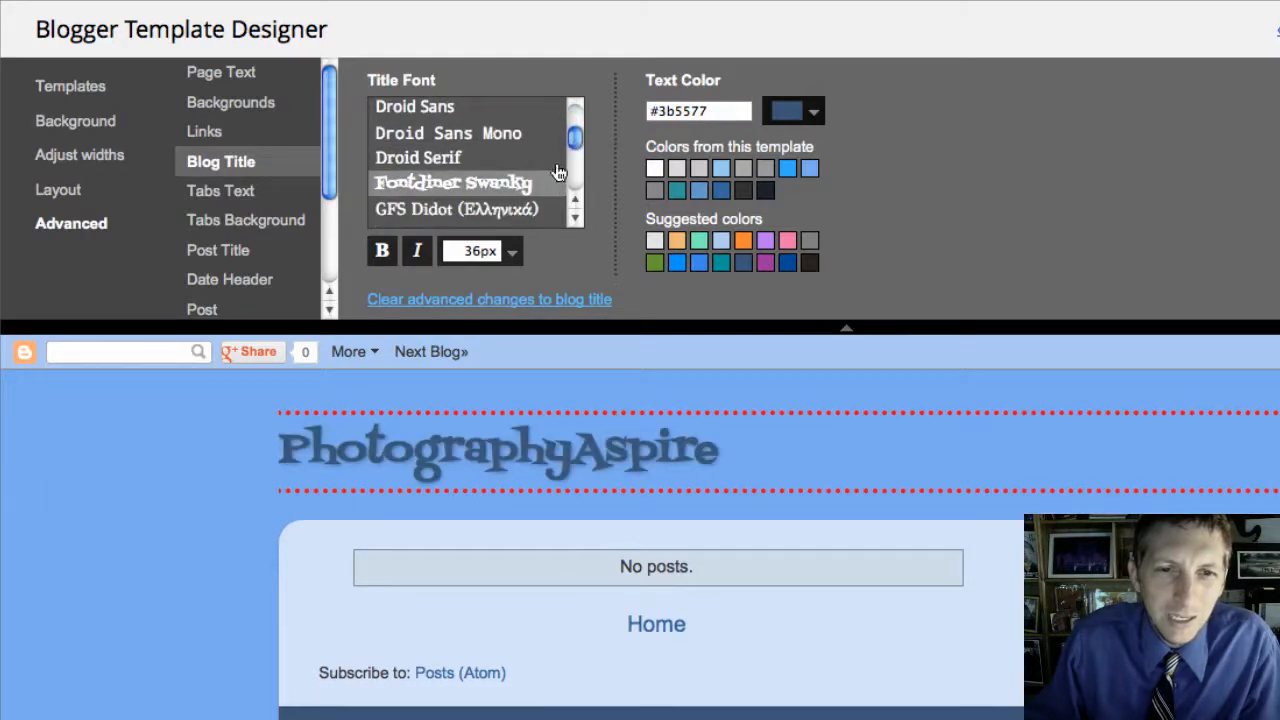
pyautogui.scroll(-1, 574, 143)
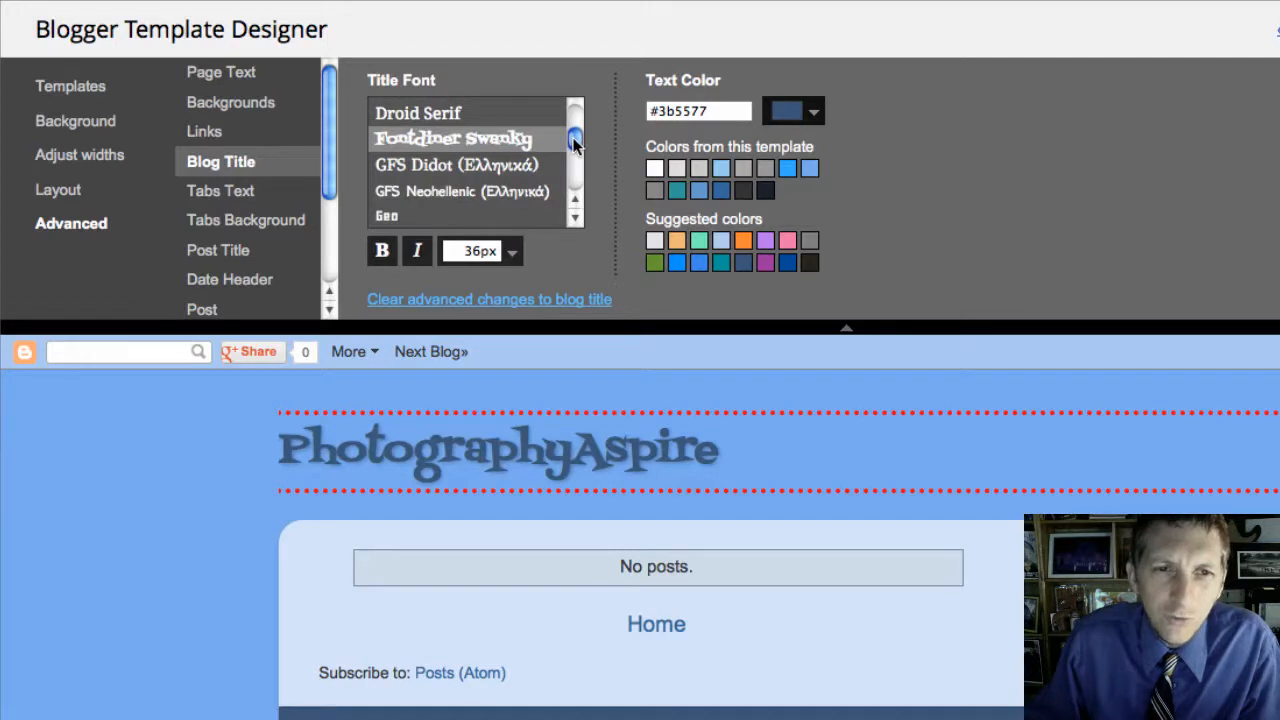
pyautogui.moveTo(573, 139); pyautogui.dragTo(577, 113)
pyautogui.click(509, 150)
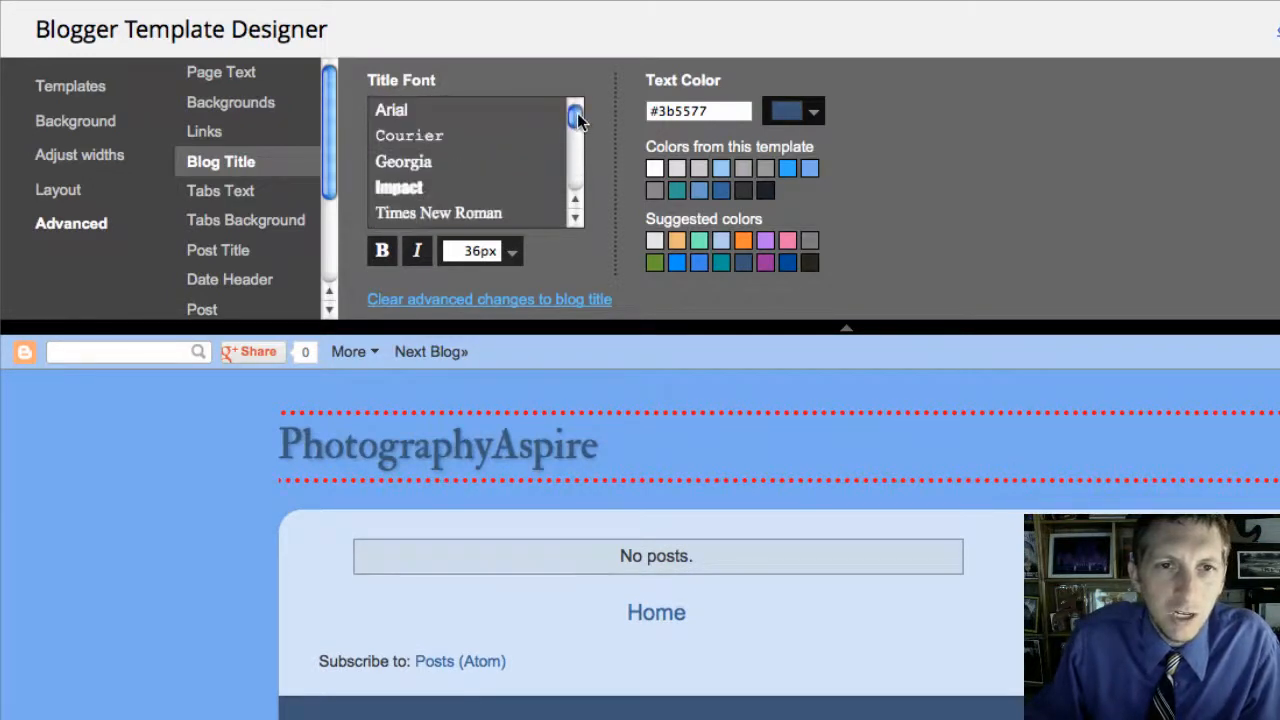
# Step: Enlarge the blog title to 42px, leaving its bold setting as it was
pyautogui.click(386, 255)
pyautogui.click(386, 255)
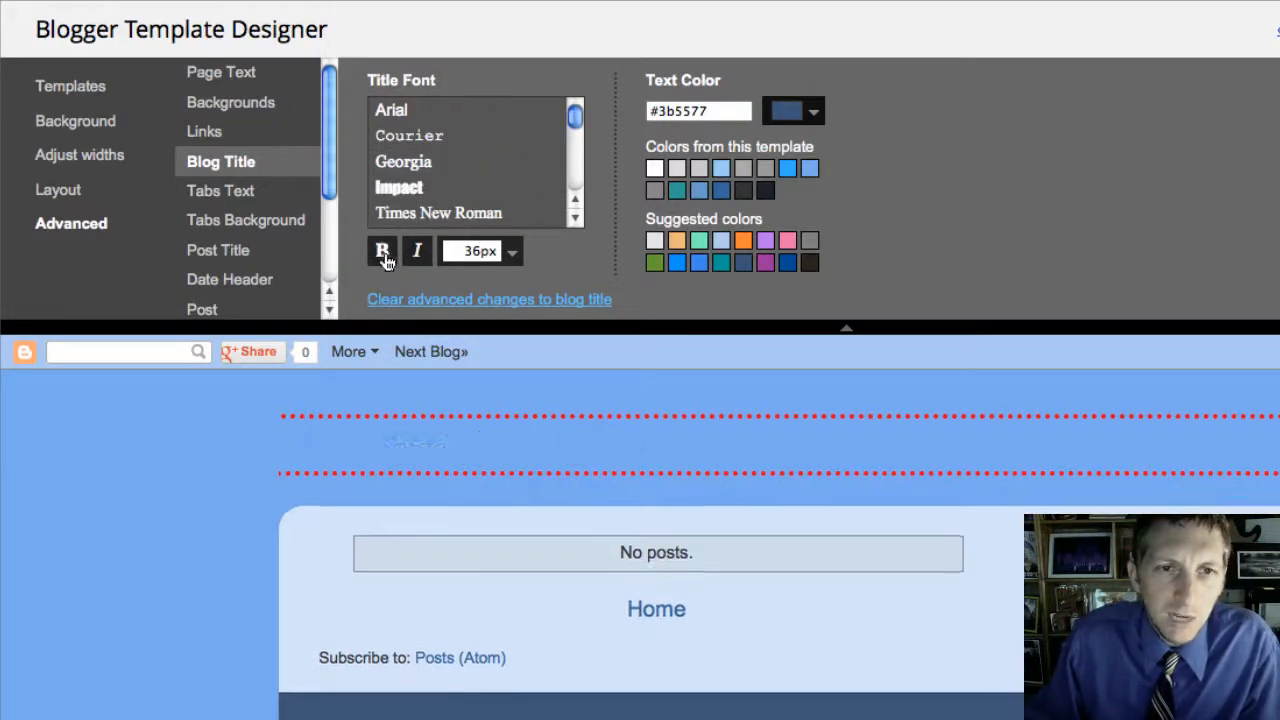
pyautogui.click(512, 262)
pyautogui.click(512, 258)
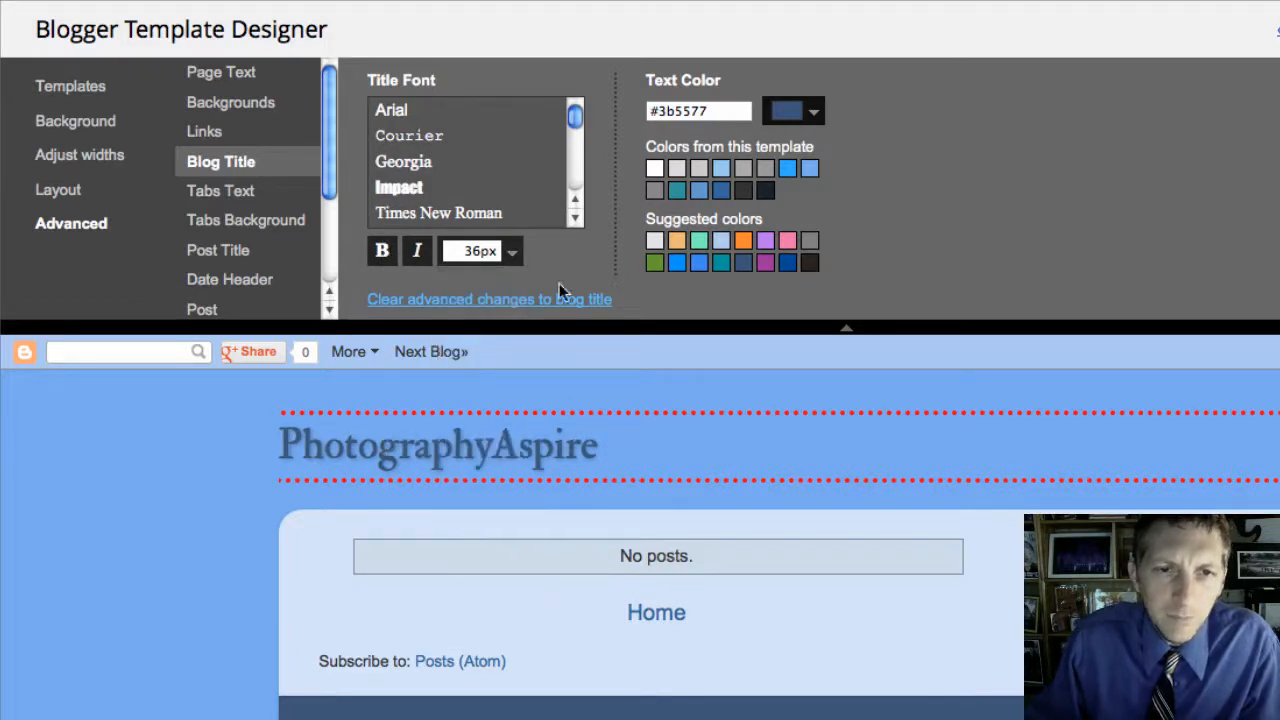
pyautogui.click(512, 259)
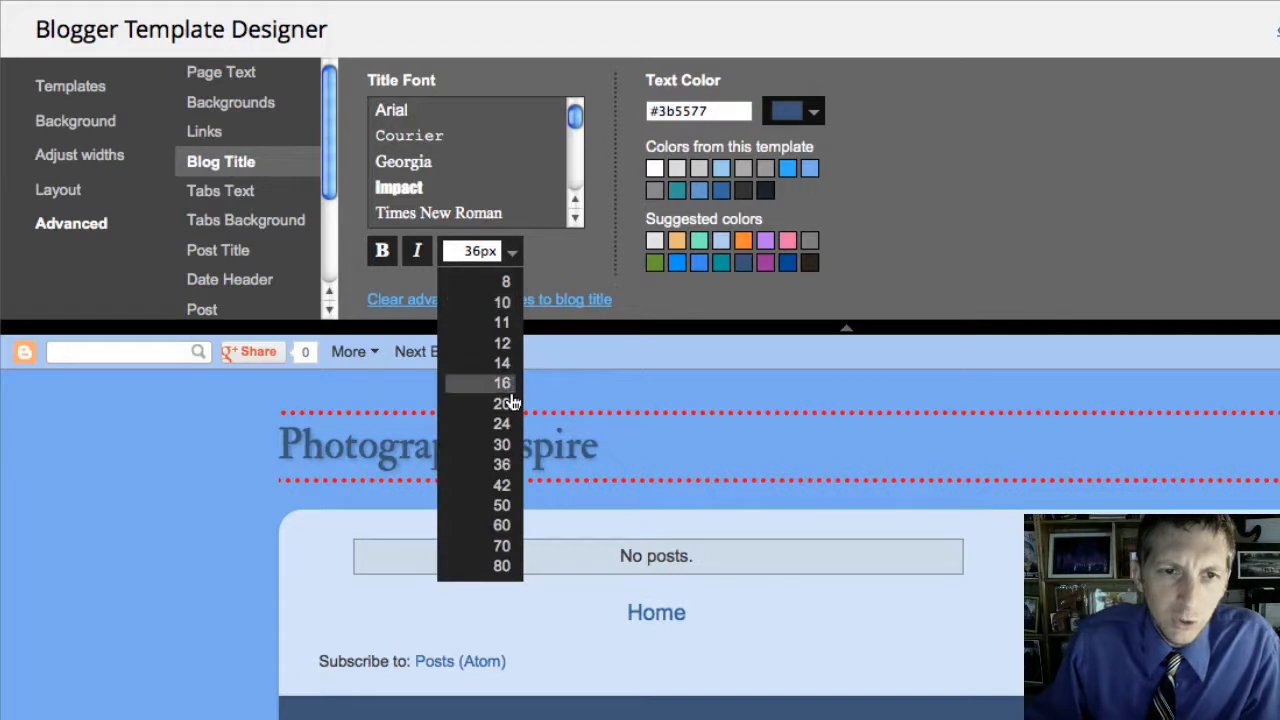
pyautogui.click(505, 486)
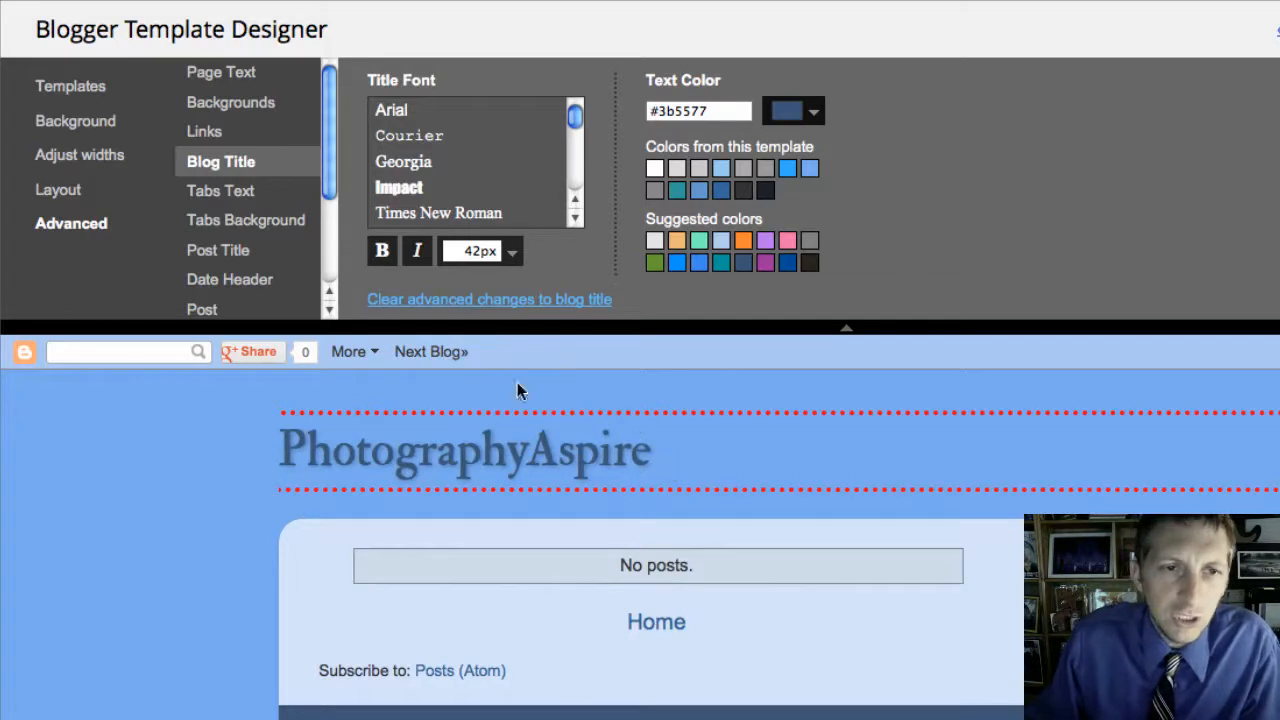
pyautogui.click(262, 198)
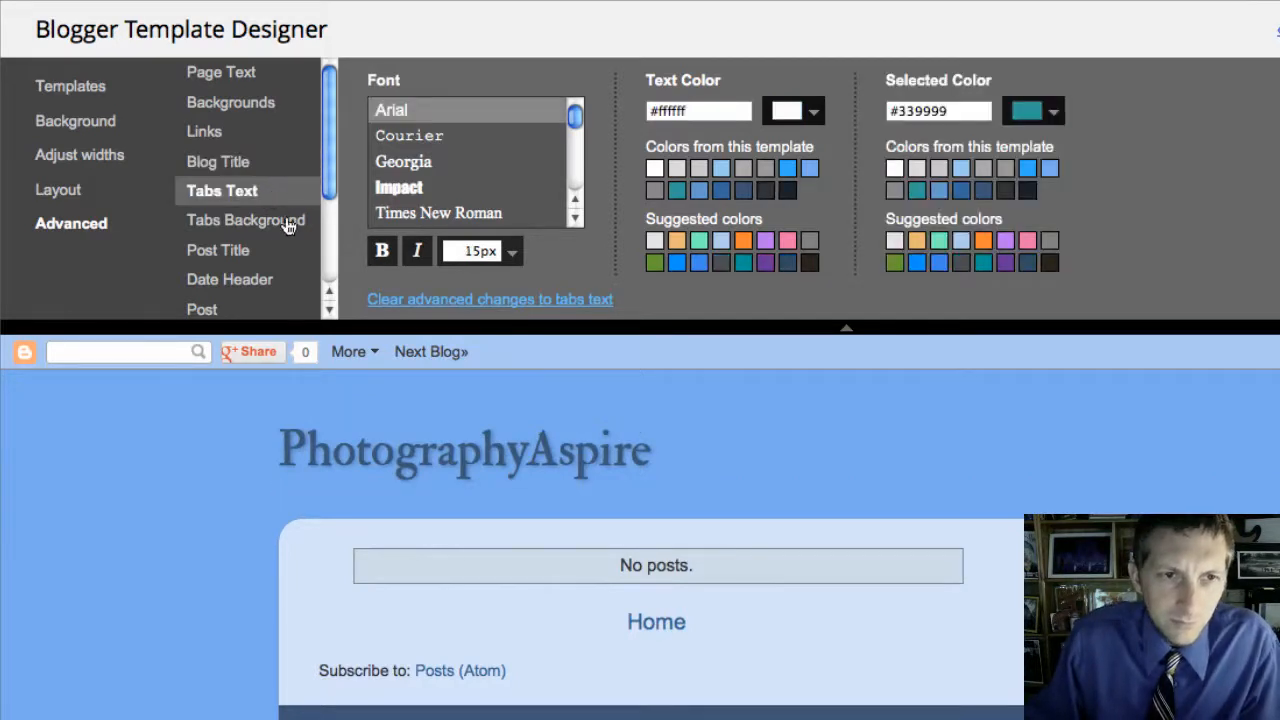
# Step: Switch to the second-row body layout with the sidebar left of the posts, then show widths
pyautogui.moveTo(332, 173); pyautogui.dragTo(325, 247)
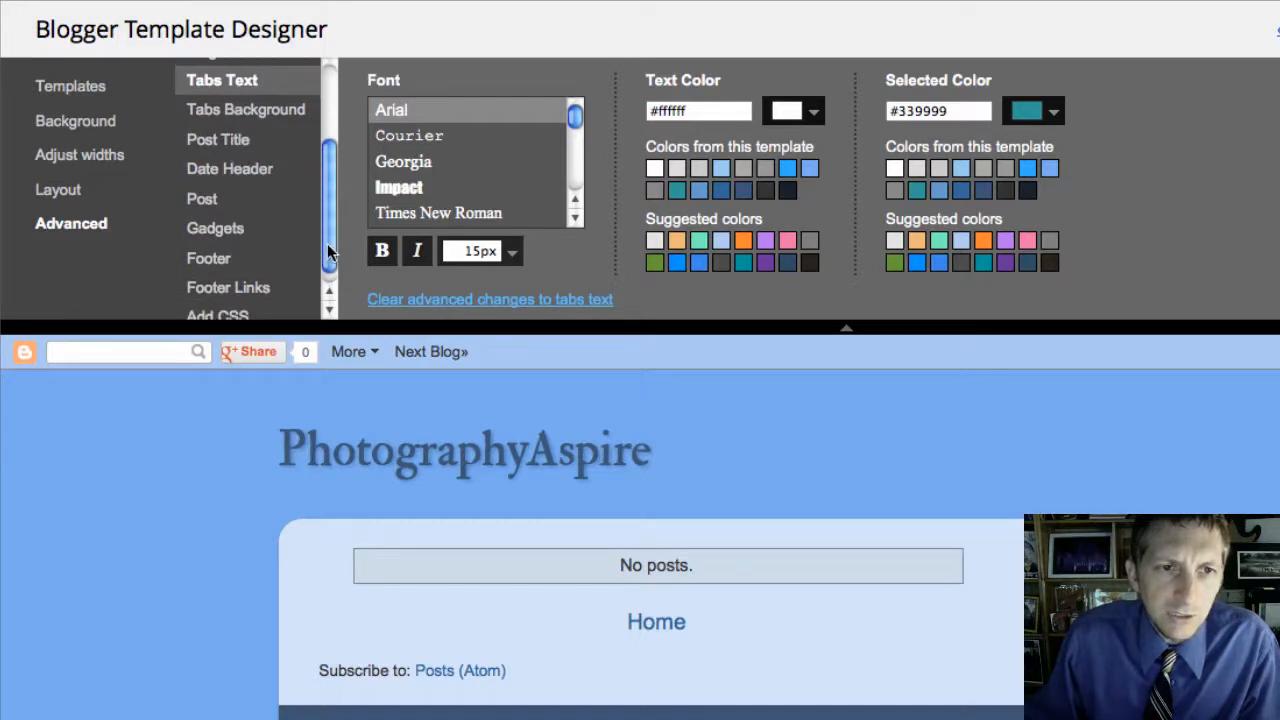
pyautogui.scroll(3, 327, 226)
pyautogui.click(85, 192)
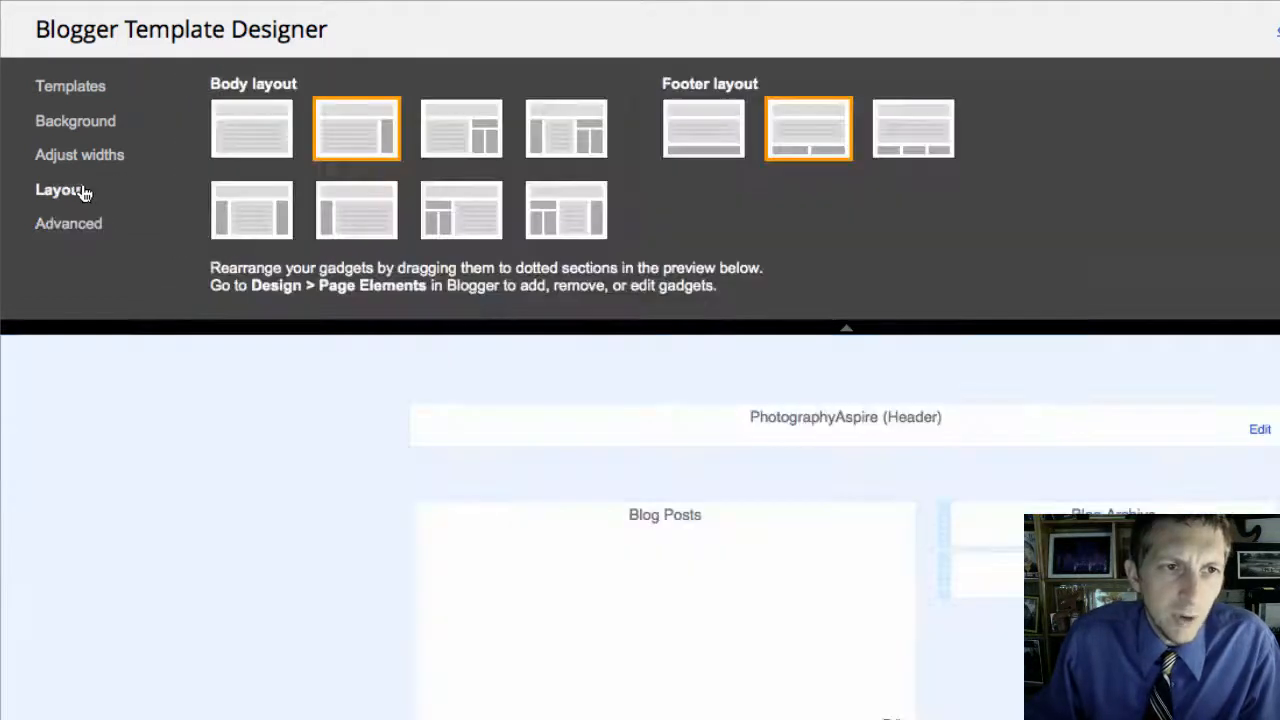
pyautogui.click(346, 206)
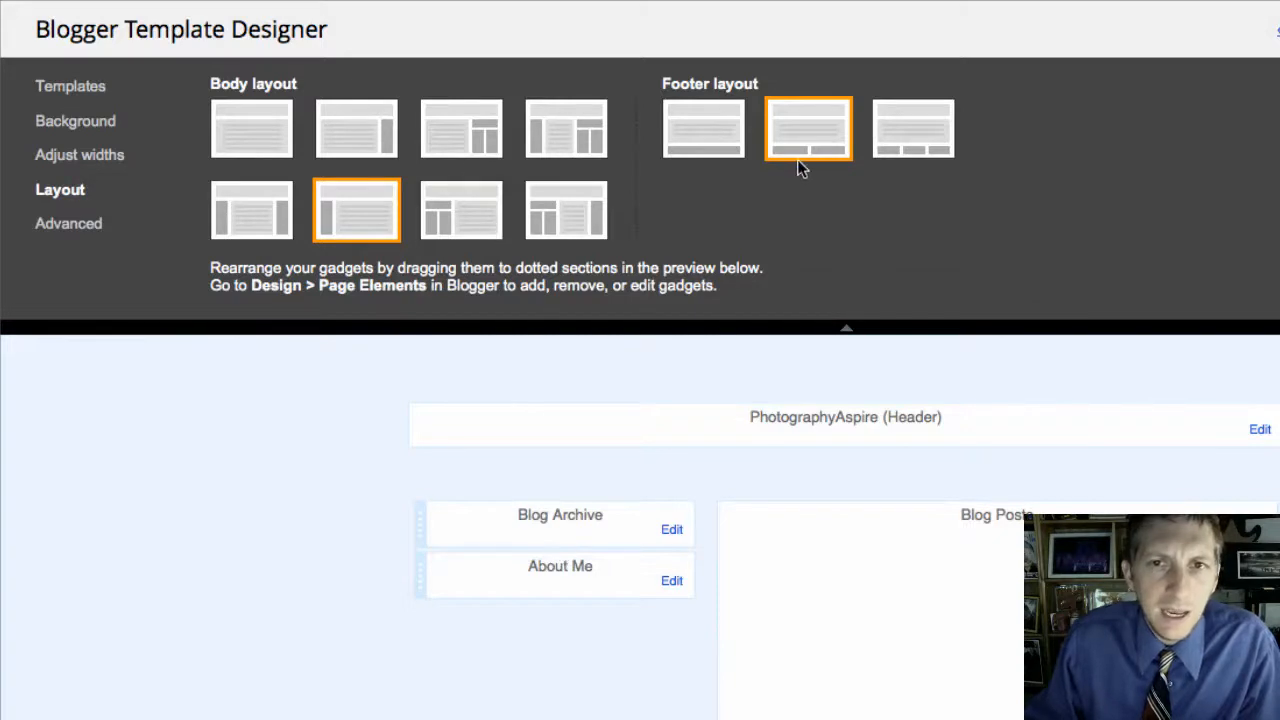
pyautogui.click(60, 162)
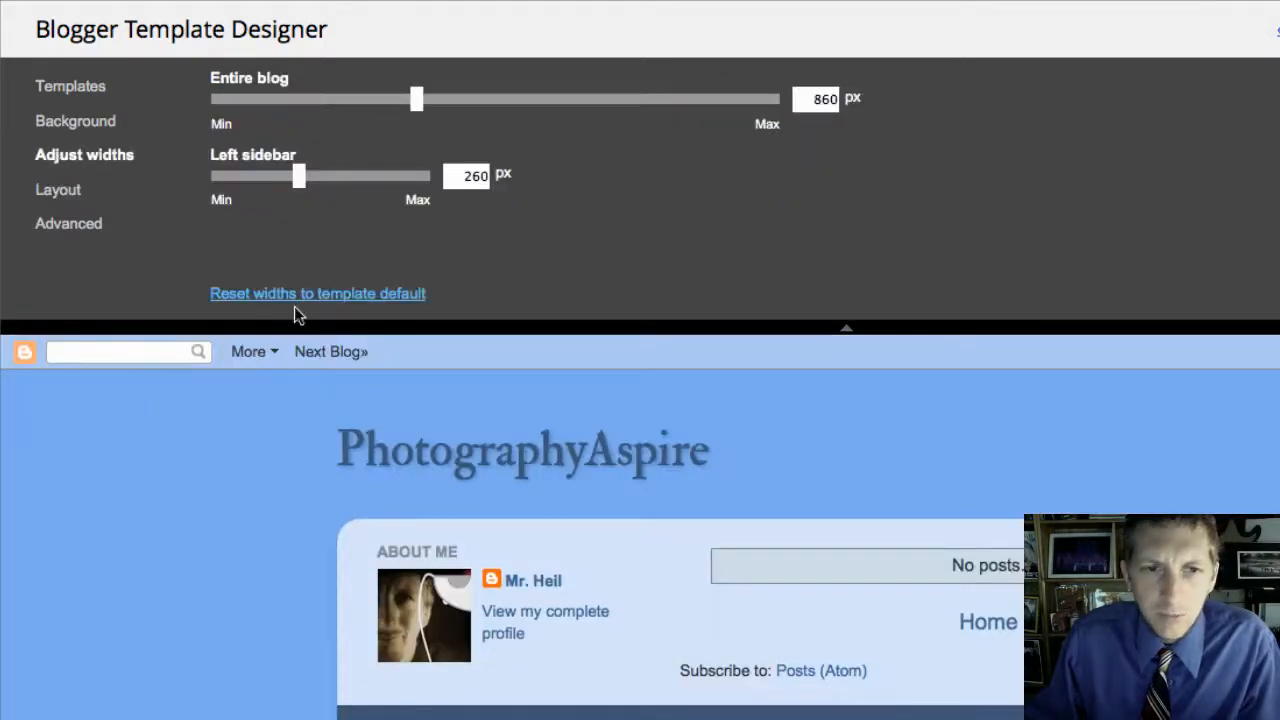
# Step: Set the entire blog width to 900 px and the left sidebar to 240 px
pyautogui.doubleClick(806, 105)
pyautogui.write('900')
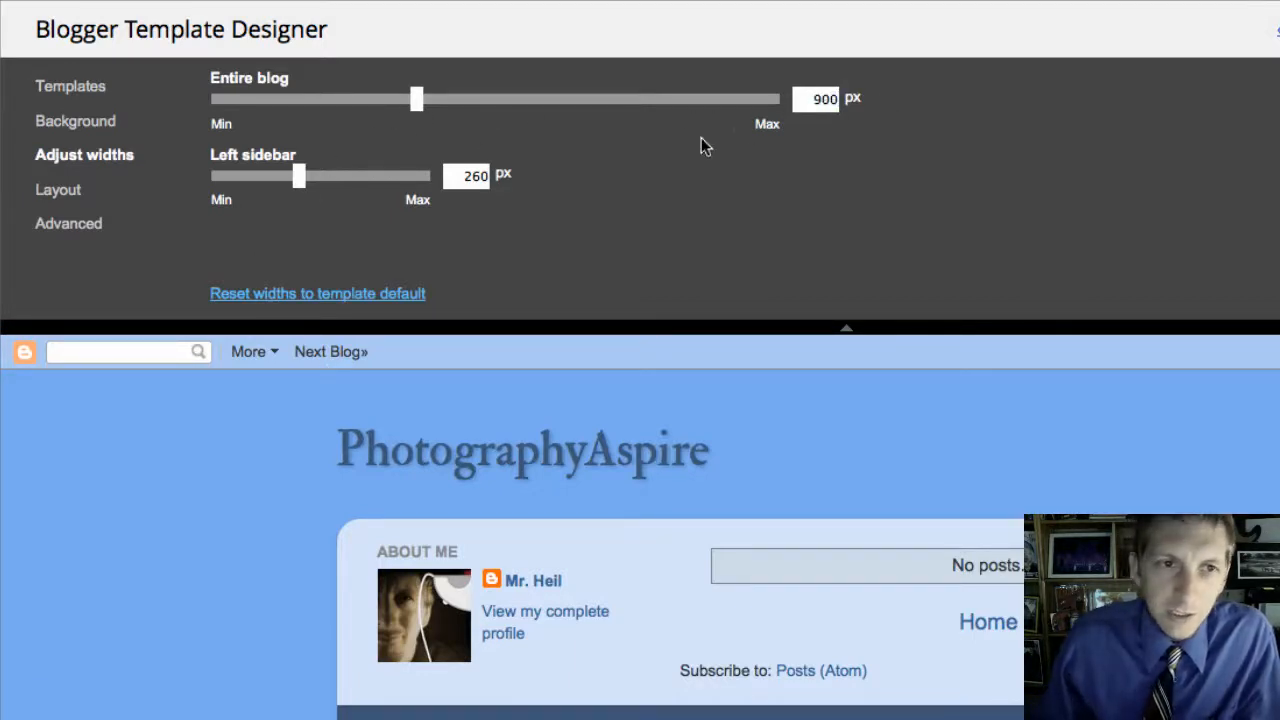
pyautogui.press('Tab')
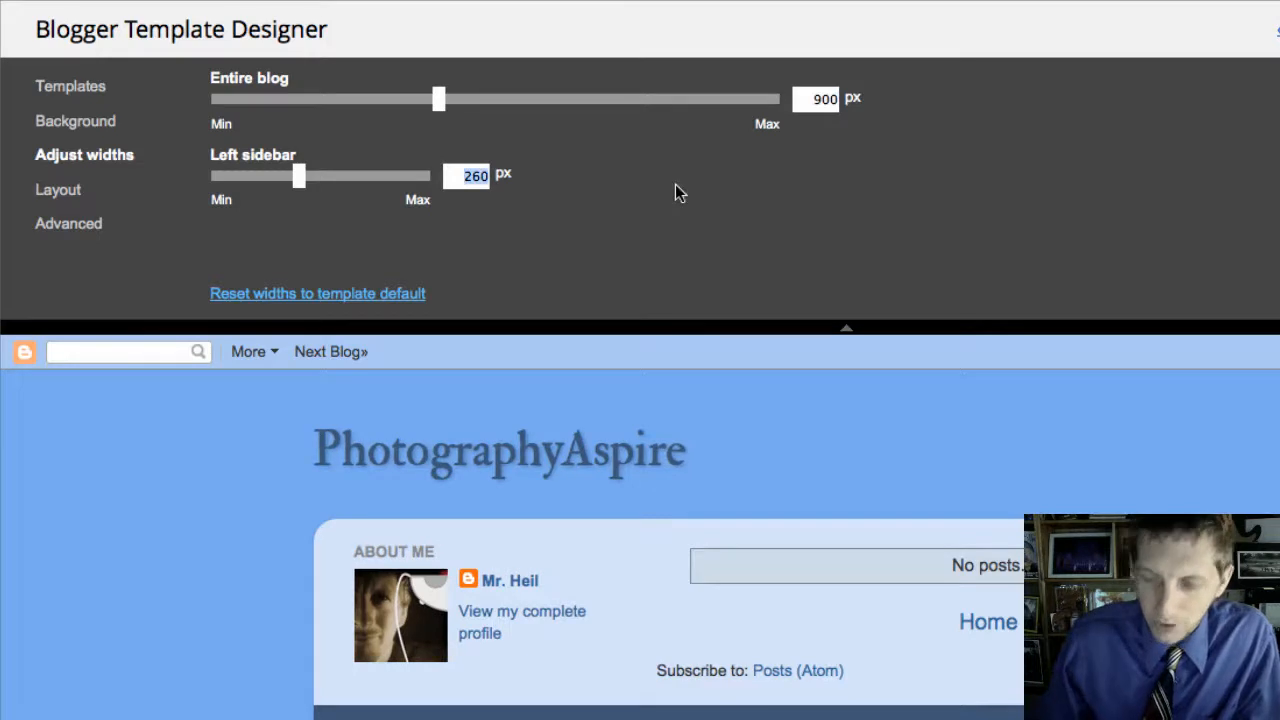
pyautogui.write('240')
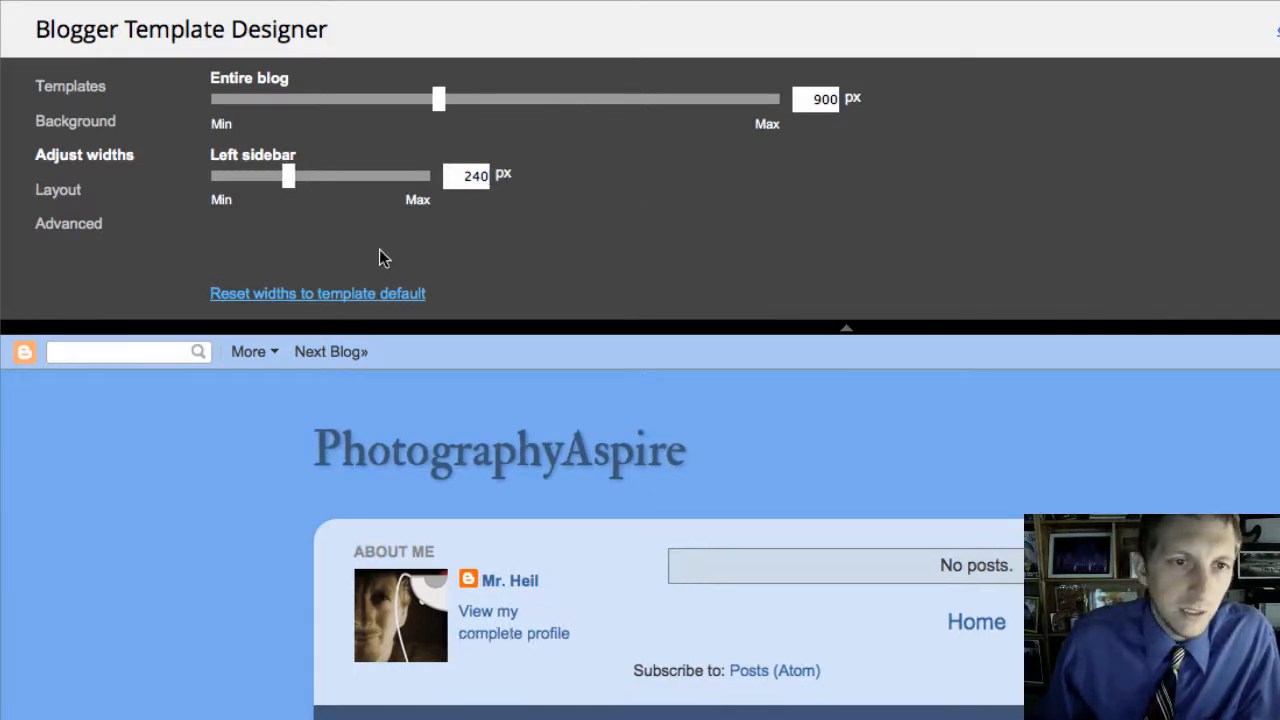
# Step: Review the designer's sections, ending on the Advanced font and colour options
pyautogui.click(92, 122)
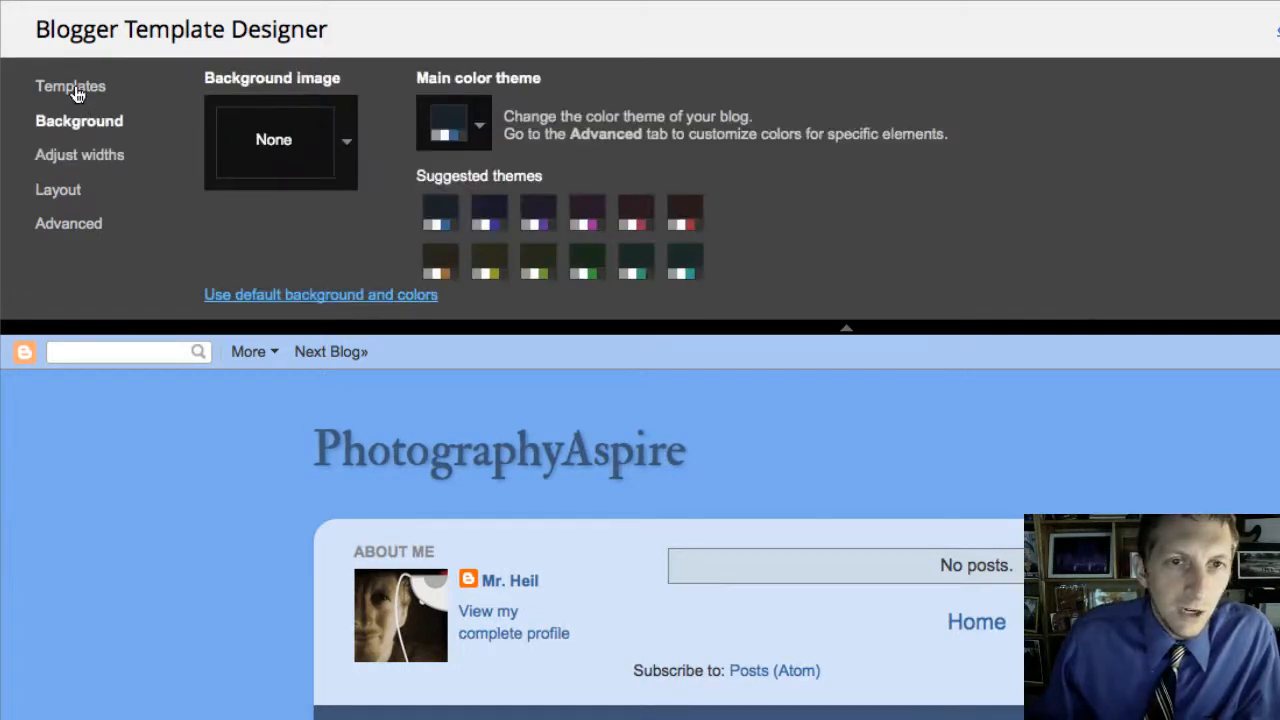
pyautogui.click(75, 90)
pyautogui.click(68, 124)
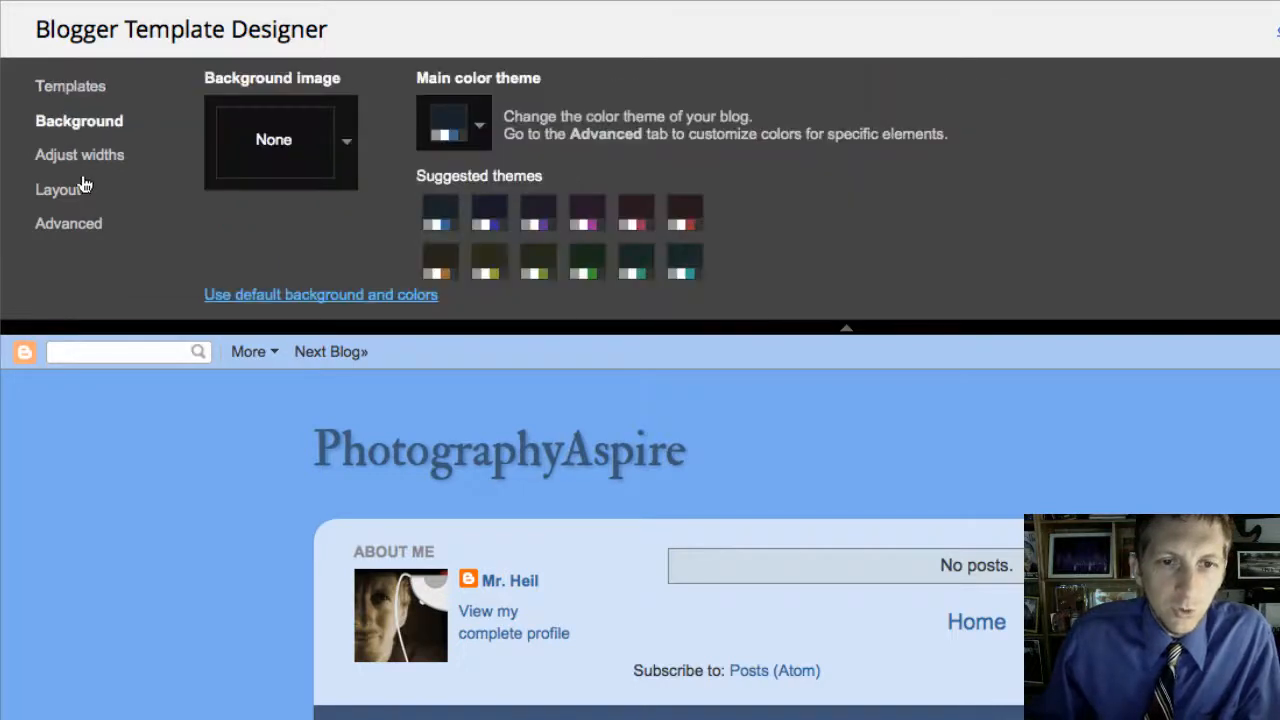
pyautogui.click(90, 158)
pyautogui.click(75, 190)
pyautogui.click(66, 223)
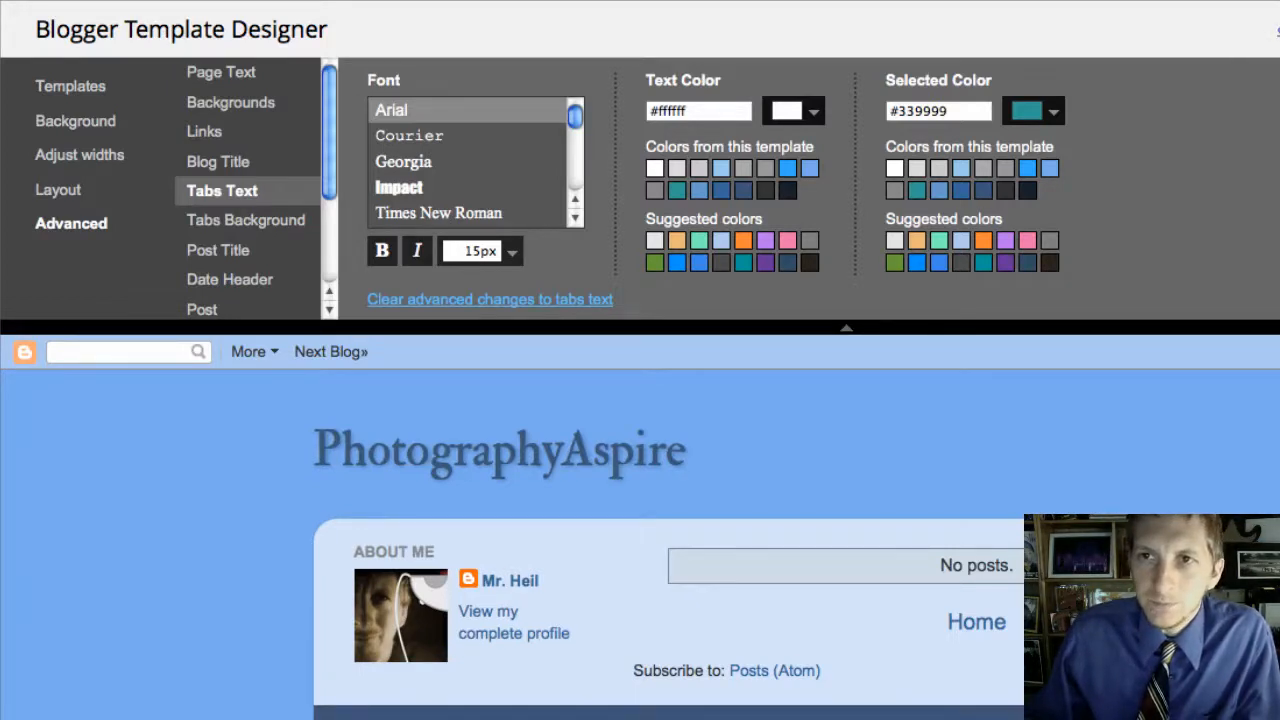
# Step: Leave the Template Designer for the dashboard and go to the blog's Settings
pyautogui.click(1278, 31)
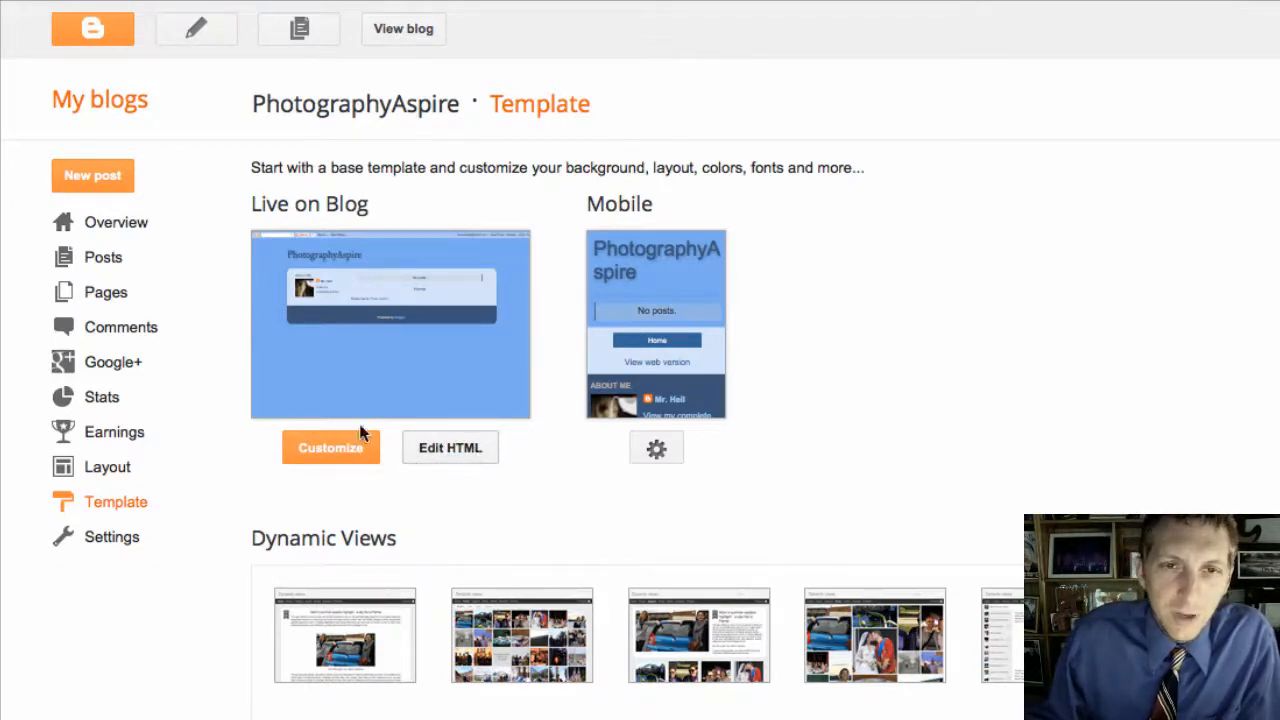
pyautogui.click(109, 537)
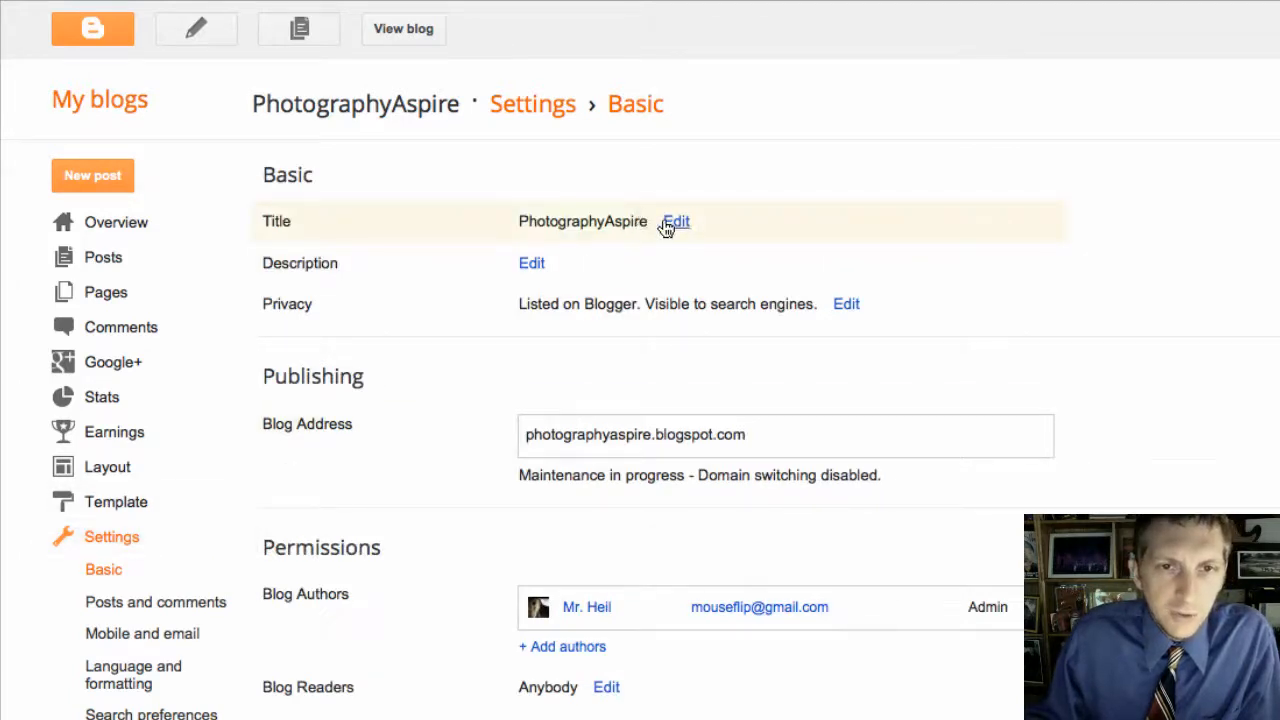
# Step: Open the empty Description field for editing and copy the OakMeds example blog's subtitle
pyautogui.click(531, 264)
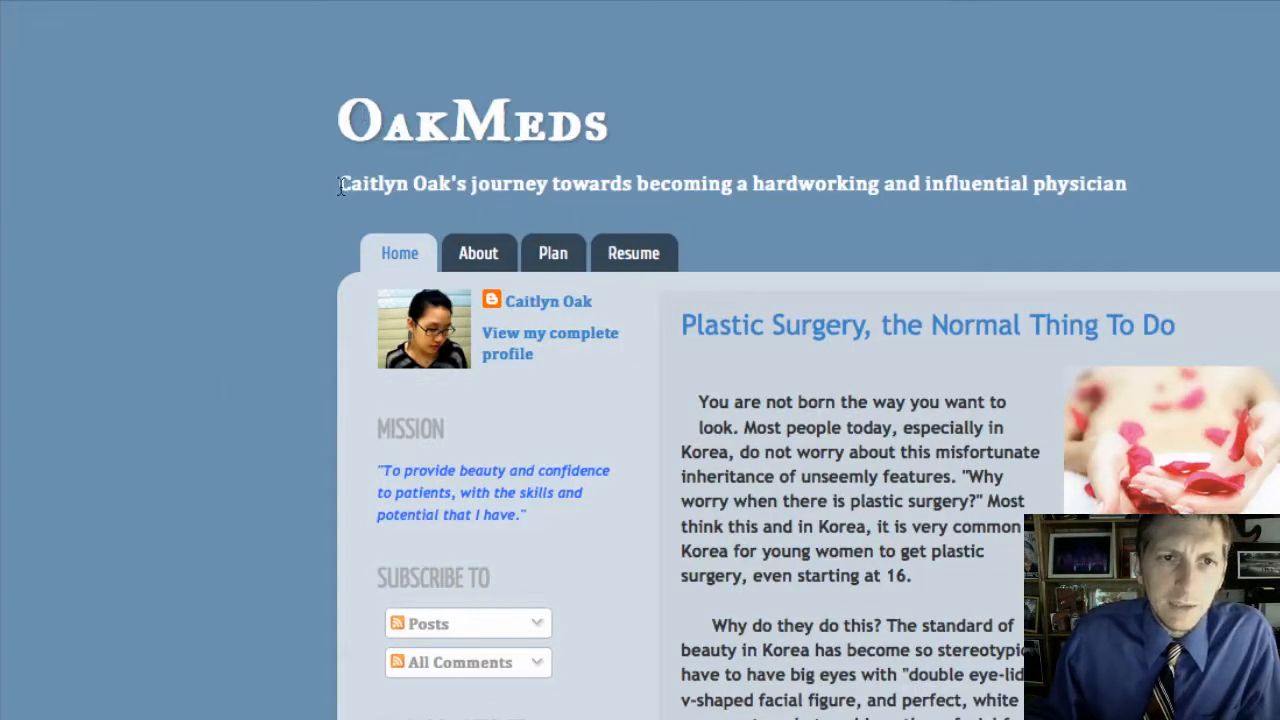
pyautogui.moveTo(340, 186); pyautogui.dragTo(1115, 186)
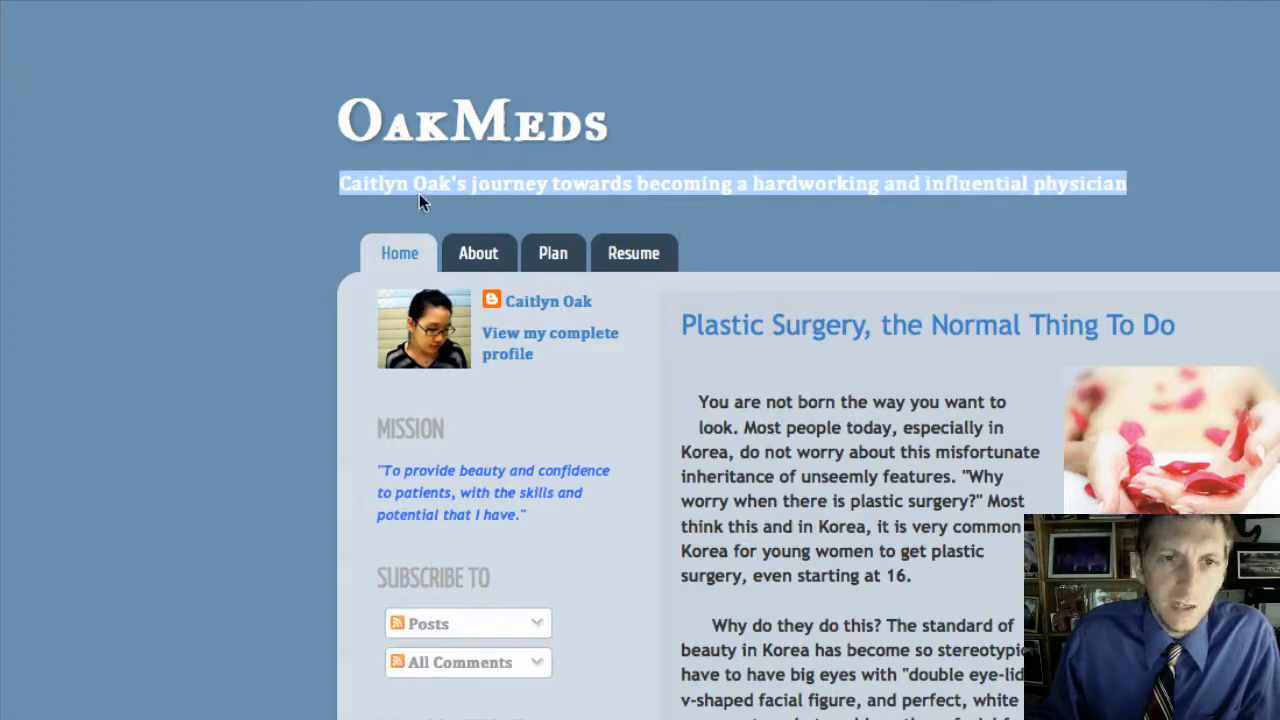
pyautogui.click(358, 196)
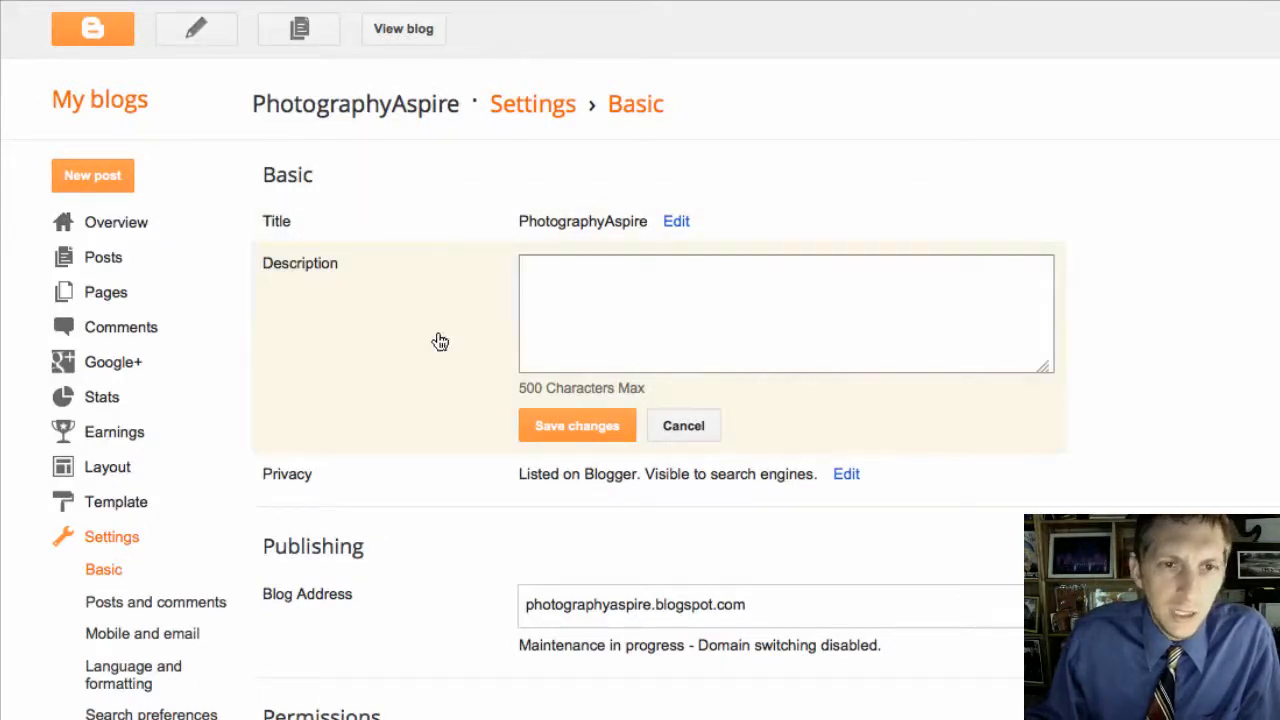
# Step: Paste the subtitle as the description, insert the student's name, change 'physician' to 'photographer', and save
pyautogui.click(560, 280)
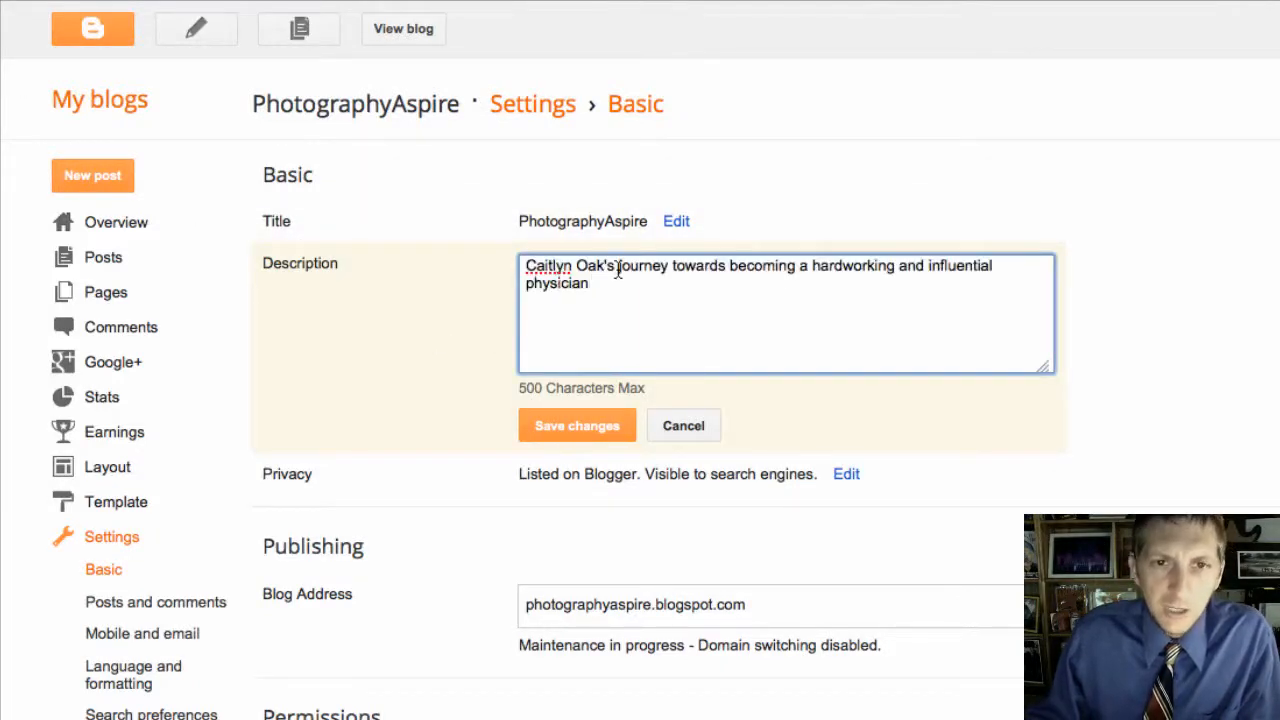
pyautogui.moveTo(603, 270); pyautogui.dragTo(476, 275)
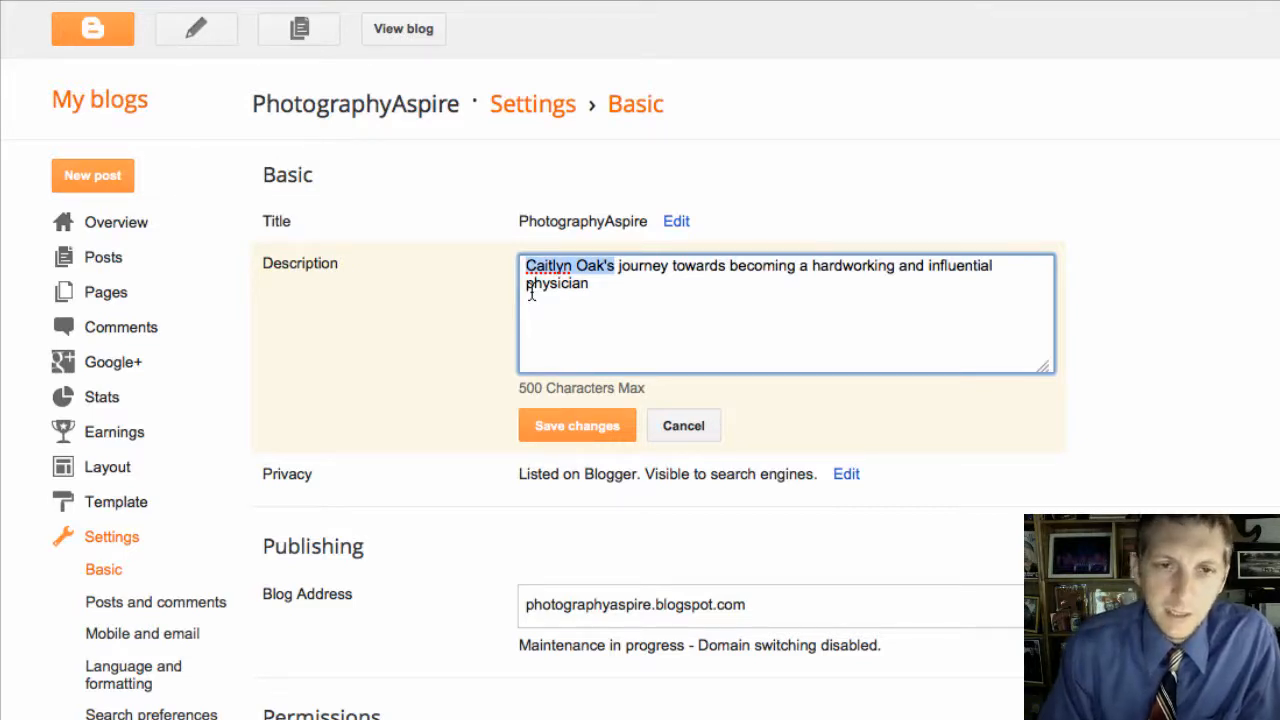
pyautogui.write('M')
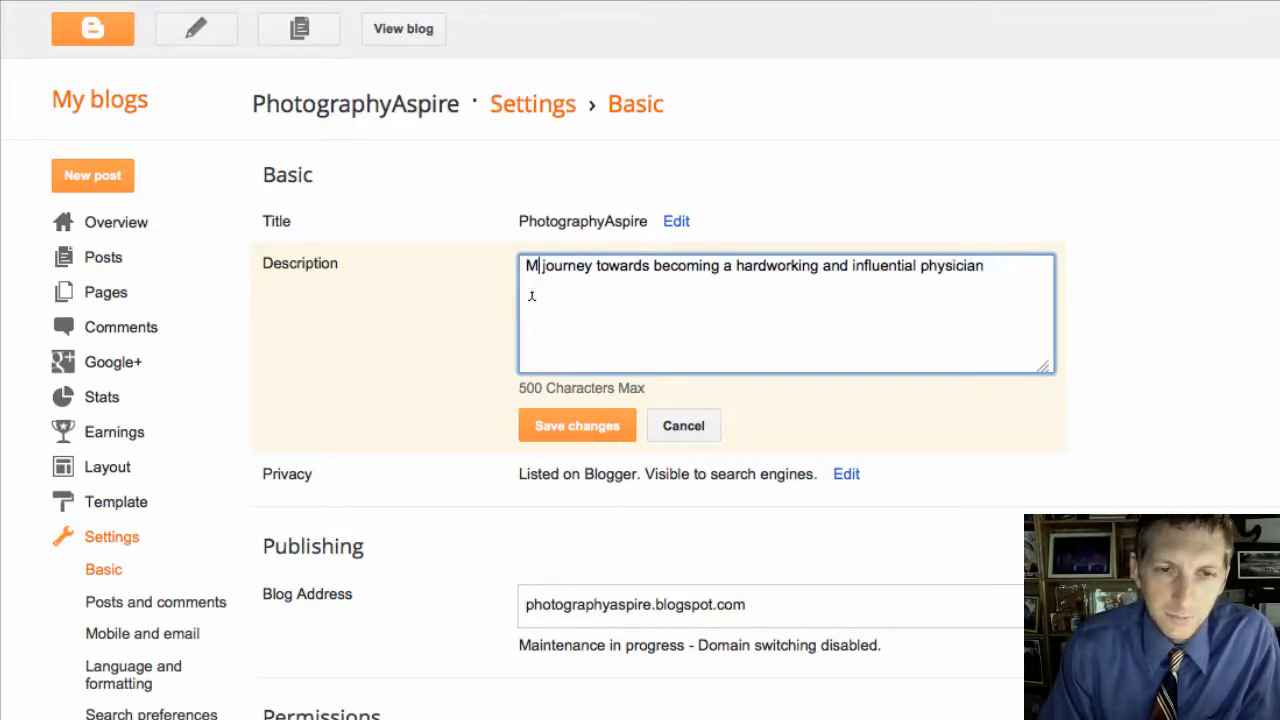
pyautogui.press('BackSpace')
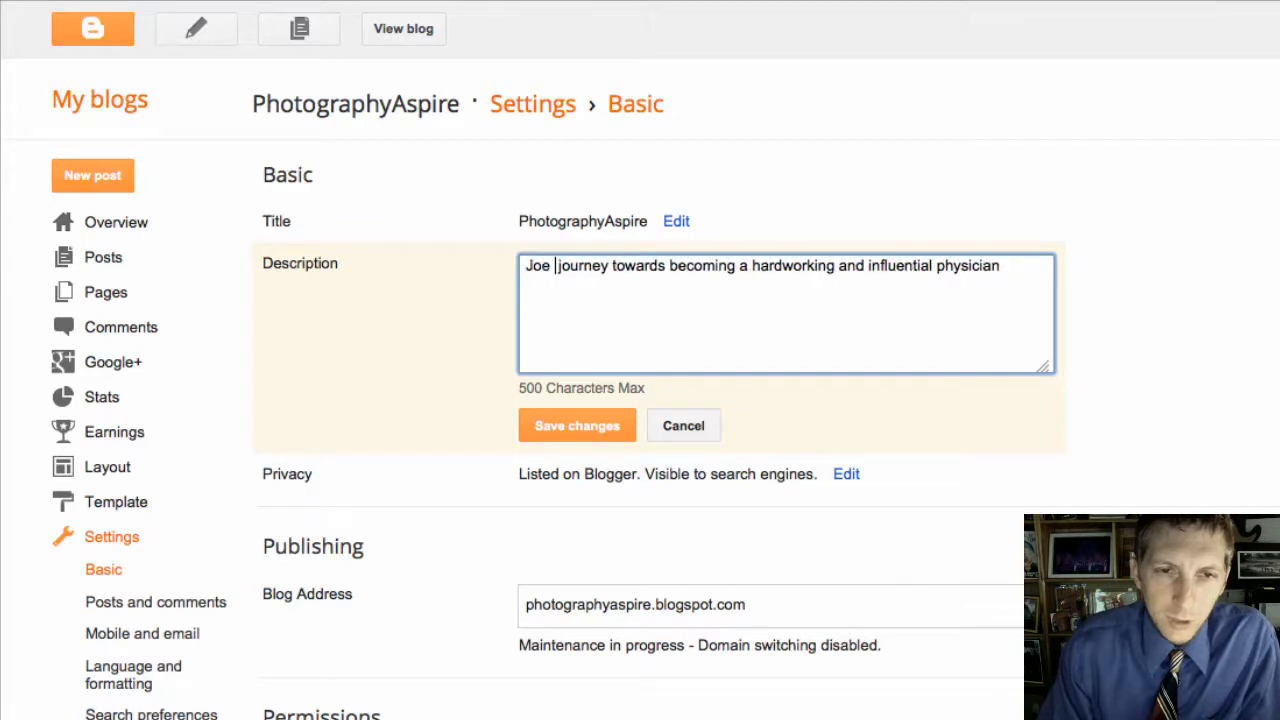
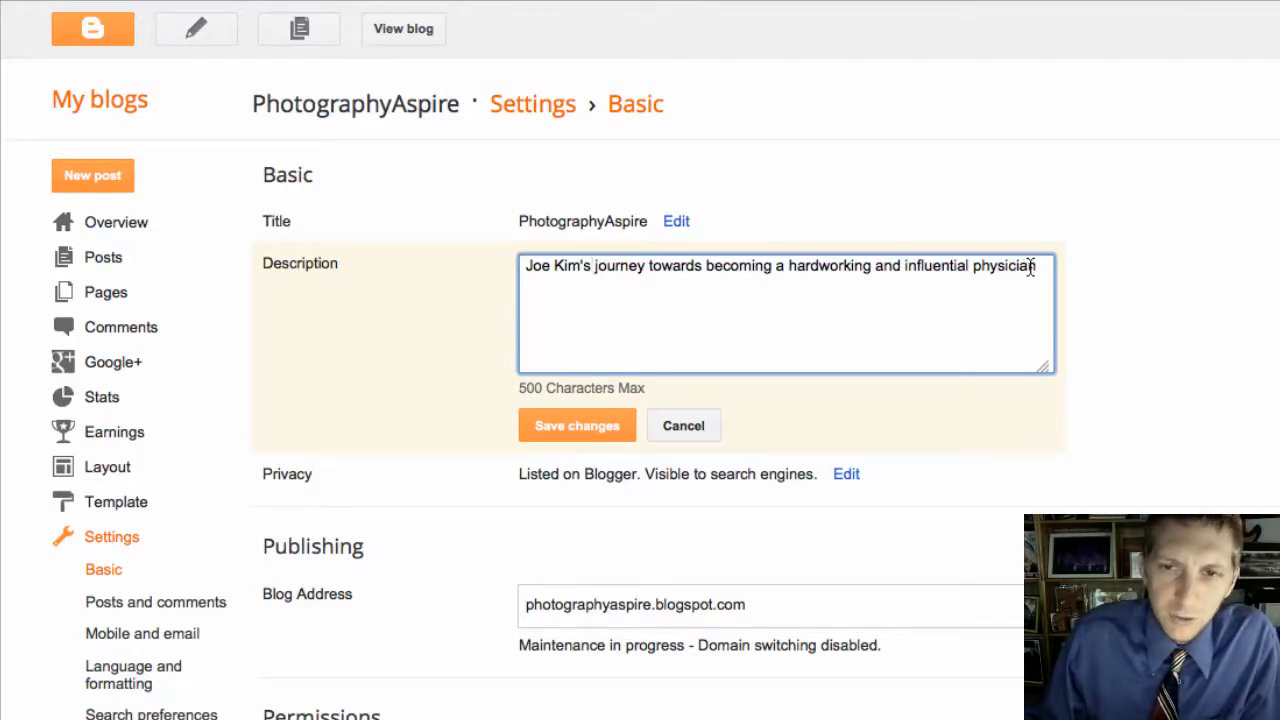
pyautogui.doubleClick(1002, 278)
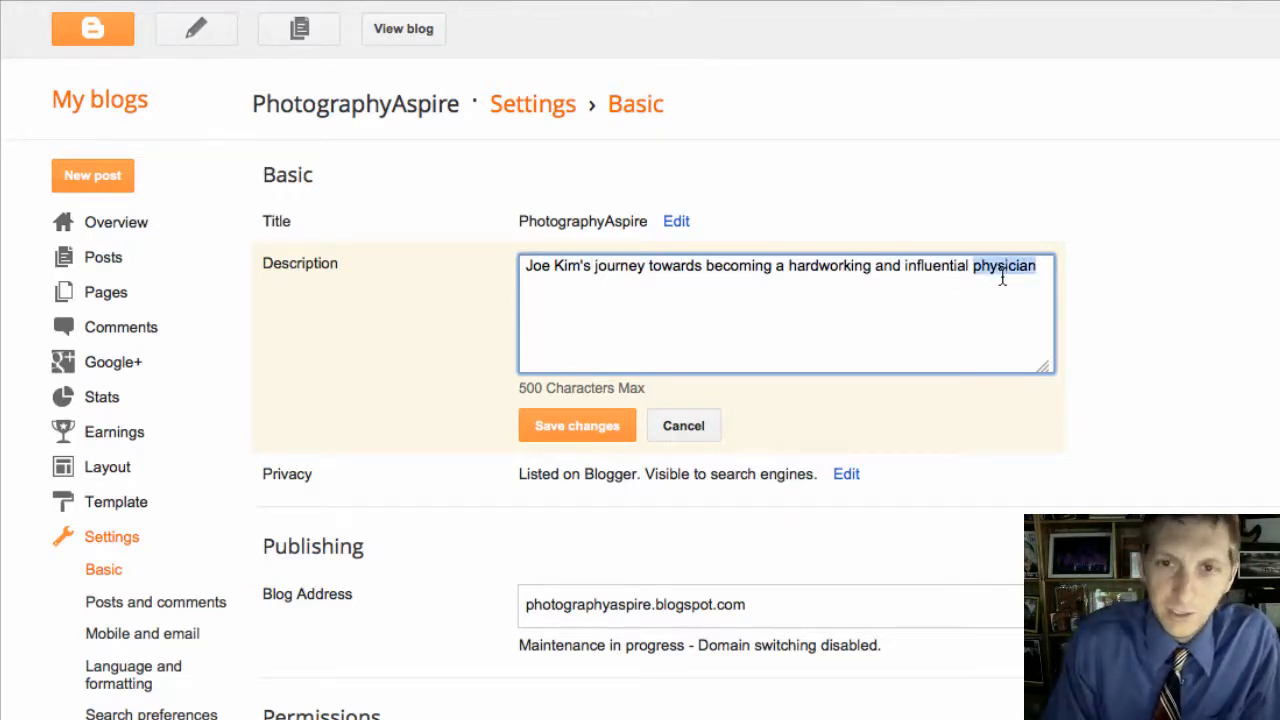
pyautogui.write('photographer.')
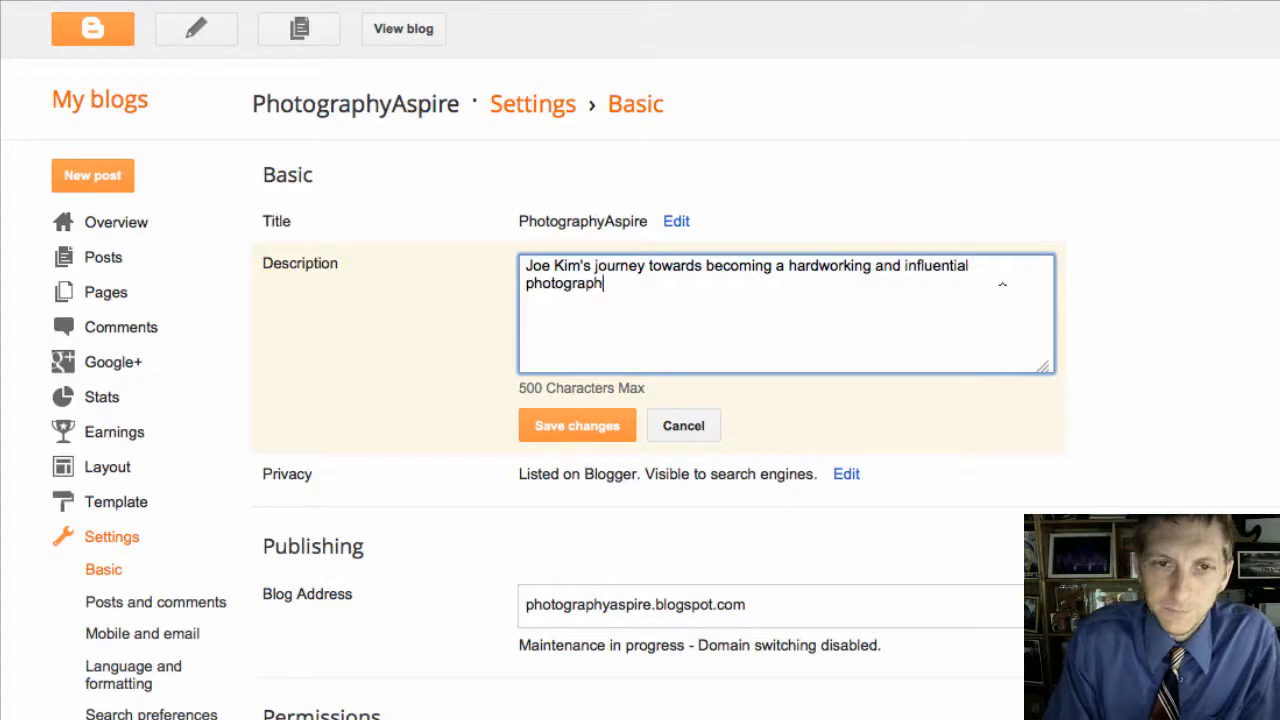
pyautogui.click(590, 432)
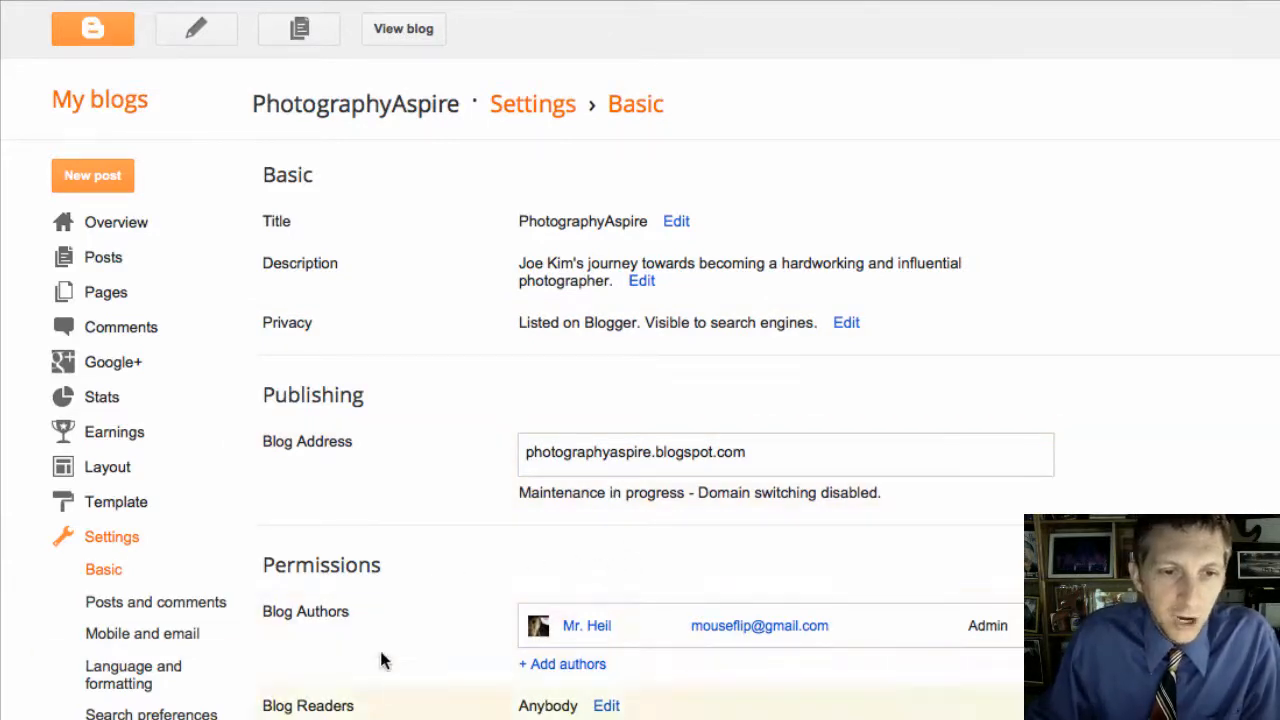
# Step: Set the main page to show at most 1 post, then go to the Template page
pyautogui.click(136, 605)
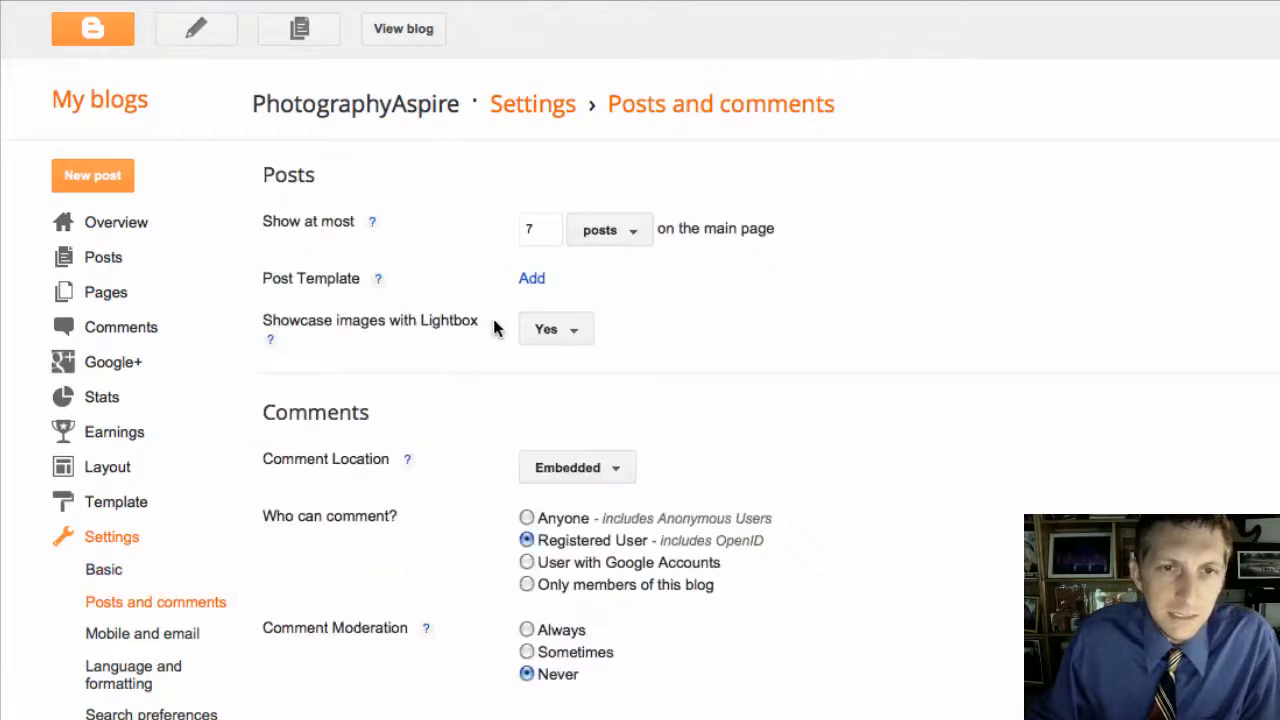
pyautogui.click(610, 235)
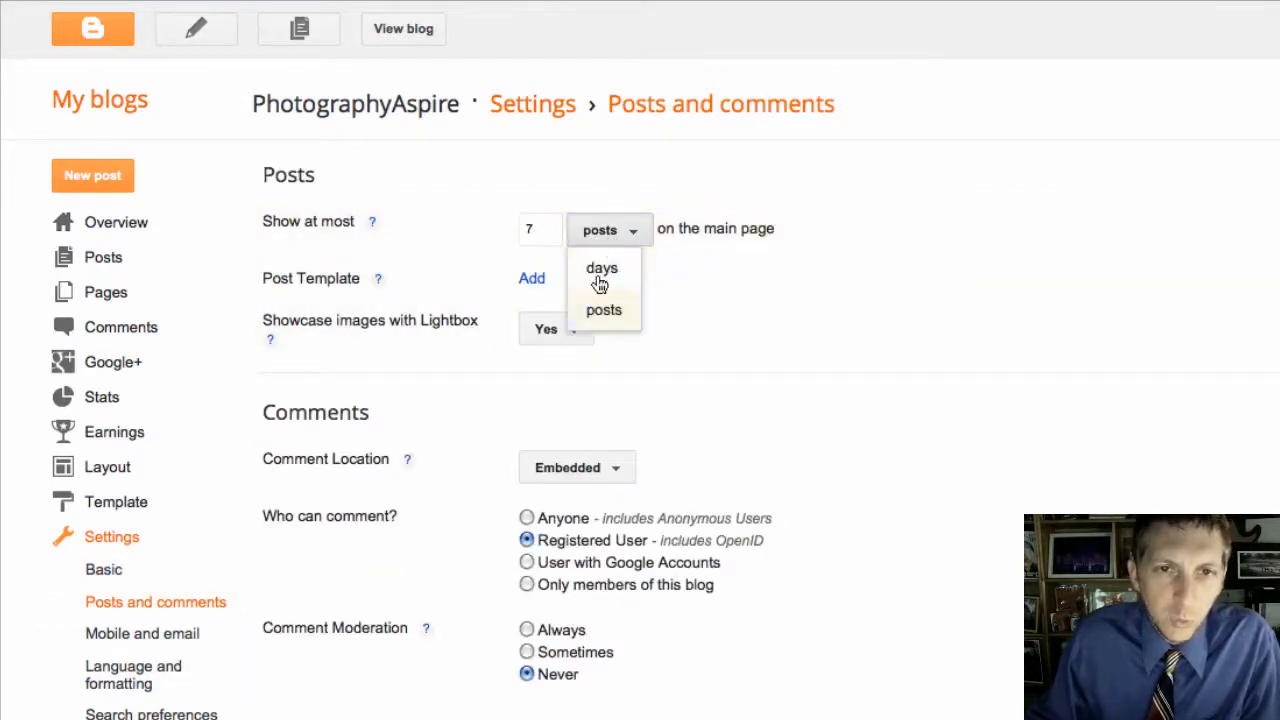
pyautogui.click(530, 231)
pyautogui.write('1')
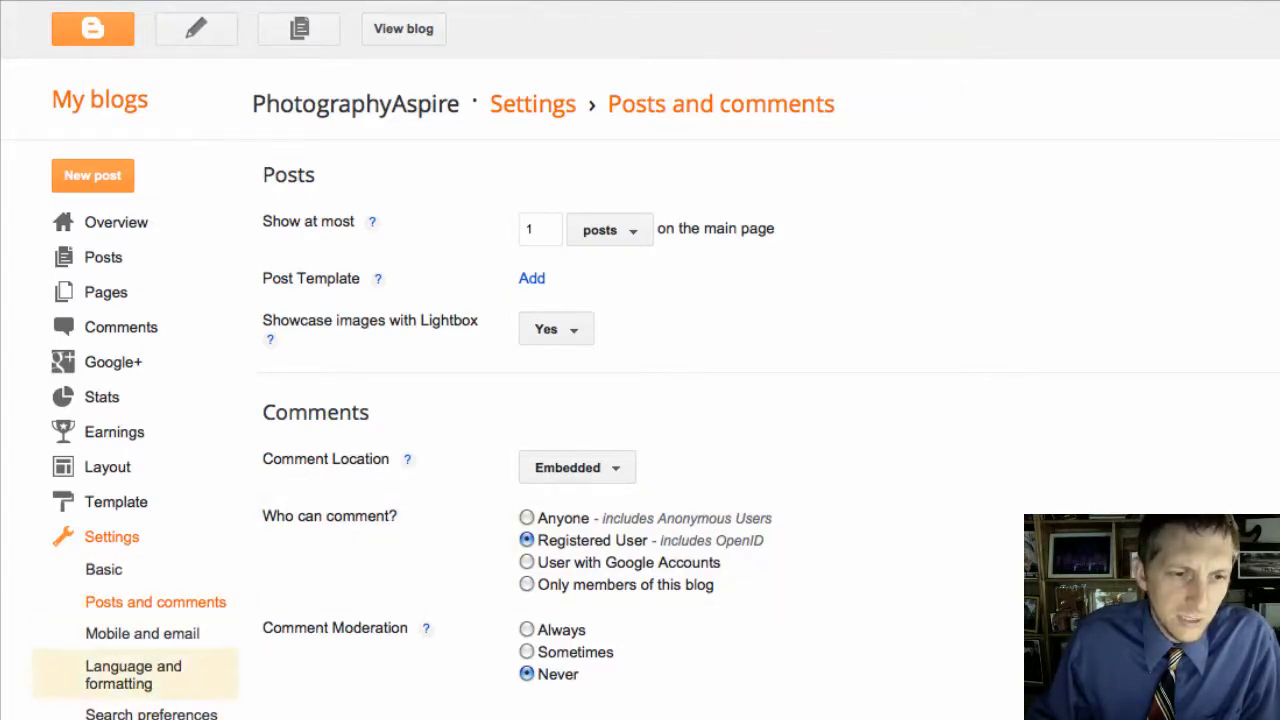
pyautogui.click(116, 505)
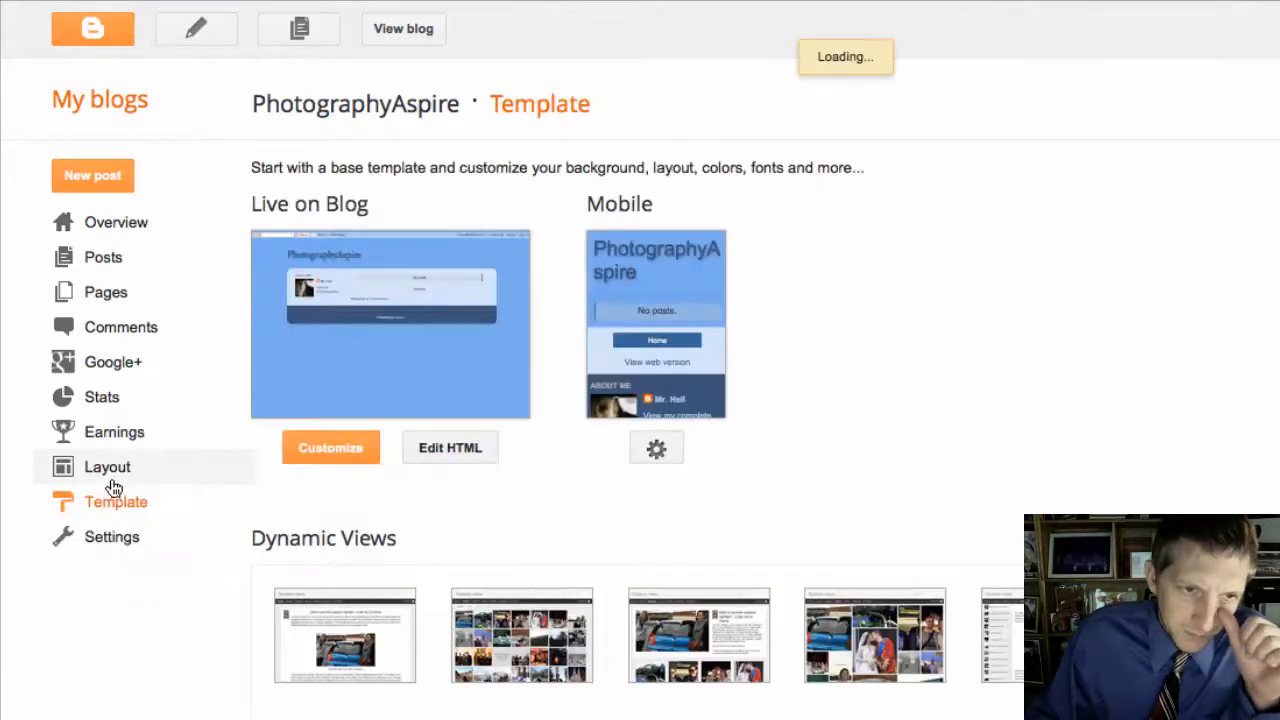
# Step: On the Layout page, inspect the Navbar gadget settings and preview the current blog
pyautogui.click(112, 469)
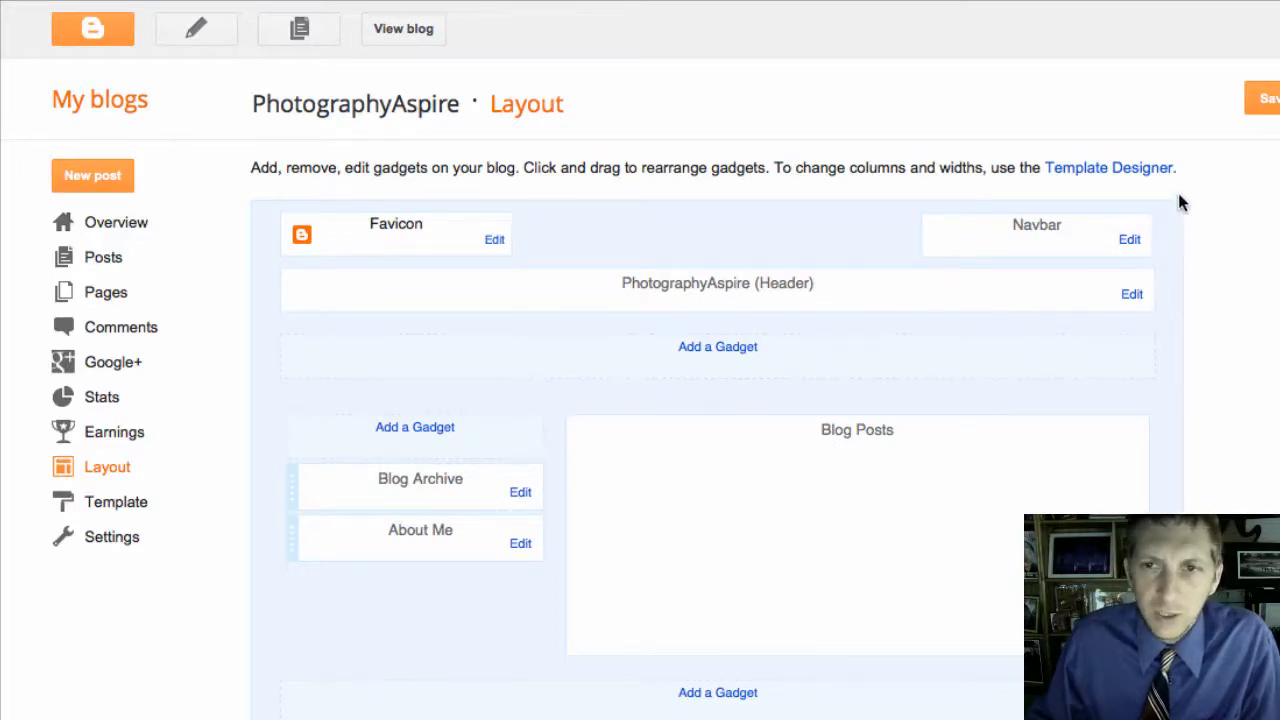
pyautogui.click(1128, 241)
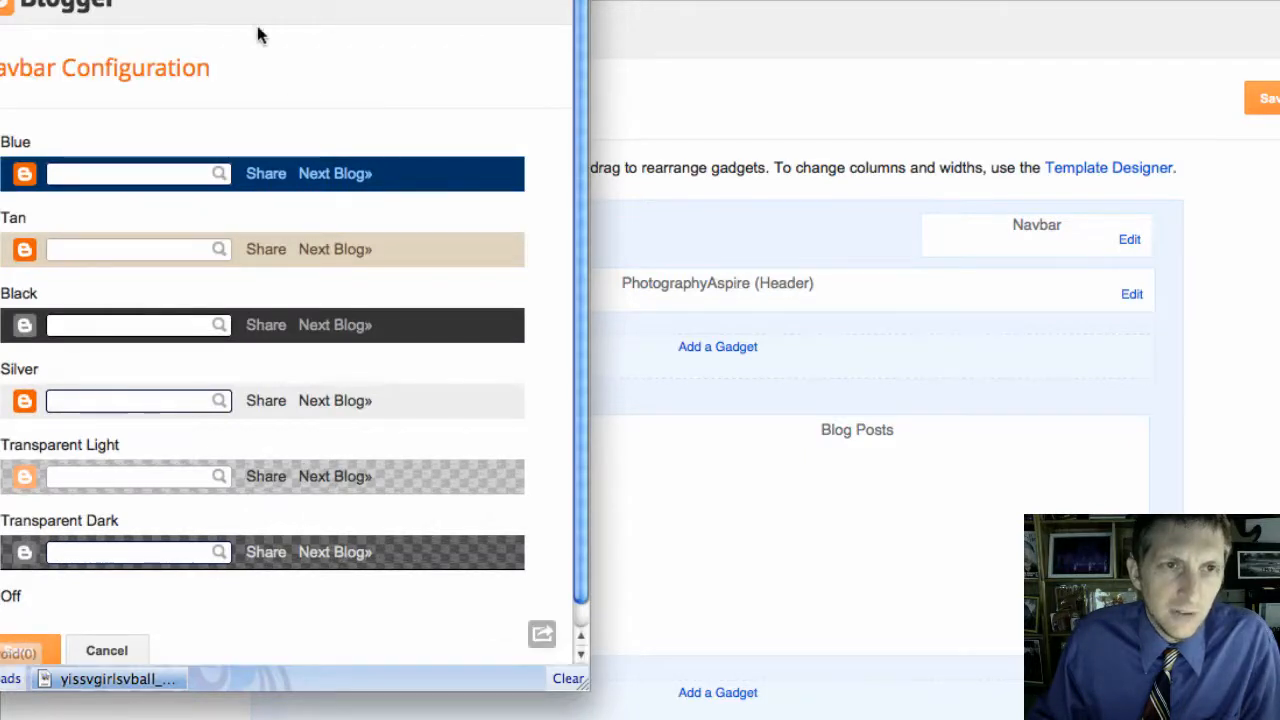
pyautogui.moveTo(285, 0); pyautogui.dragTo(364, 0)
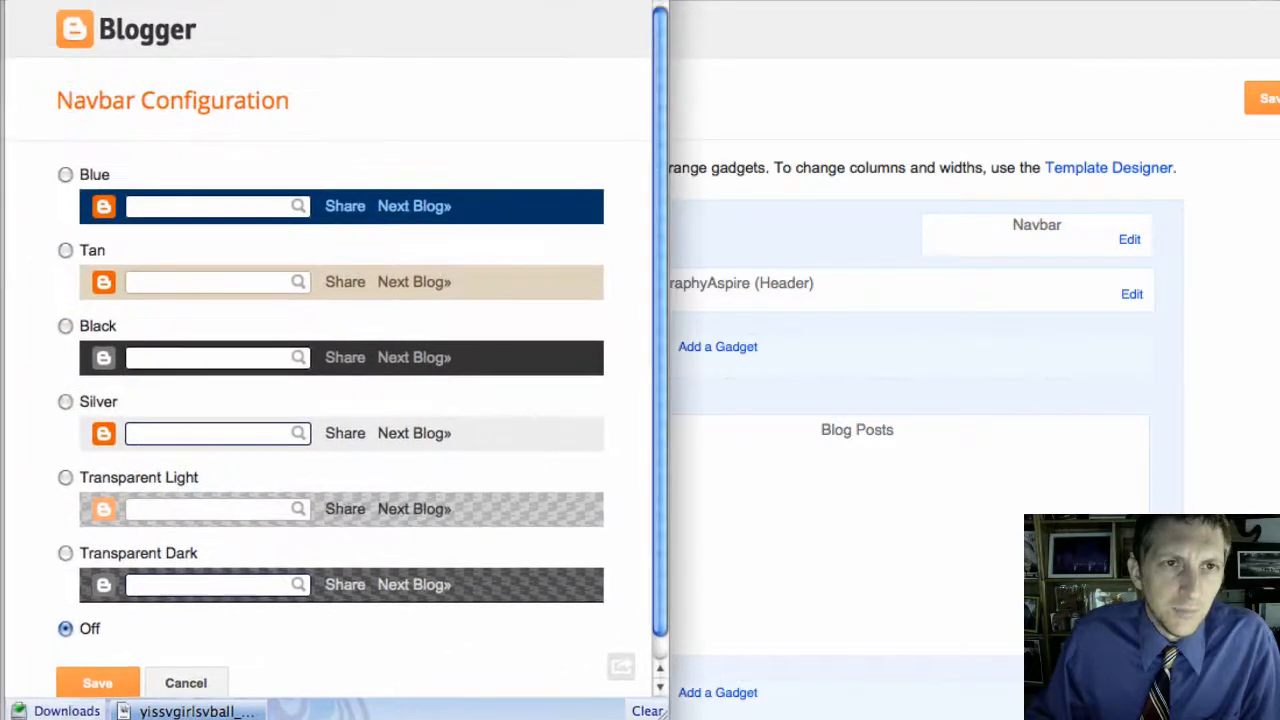
pyautogui.click(180, 680)
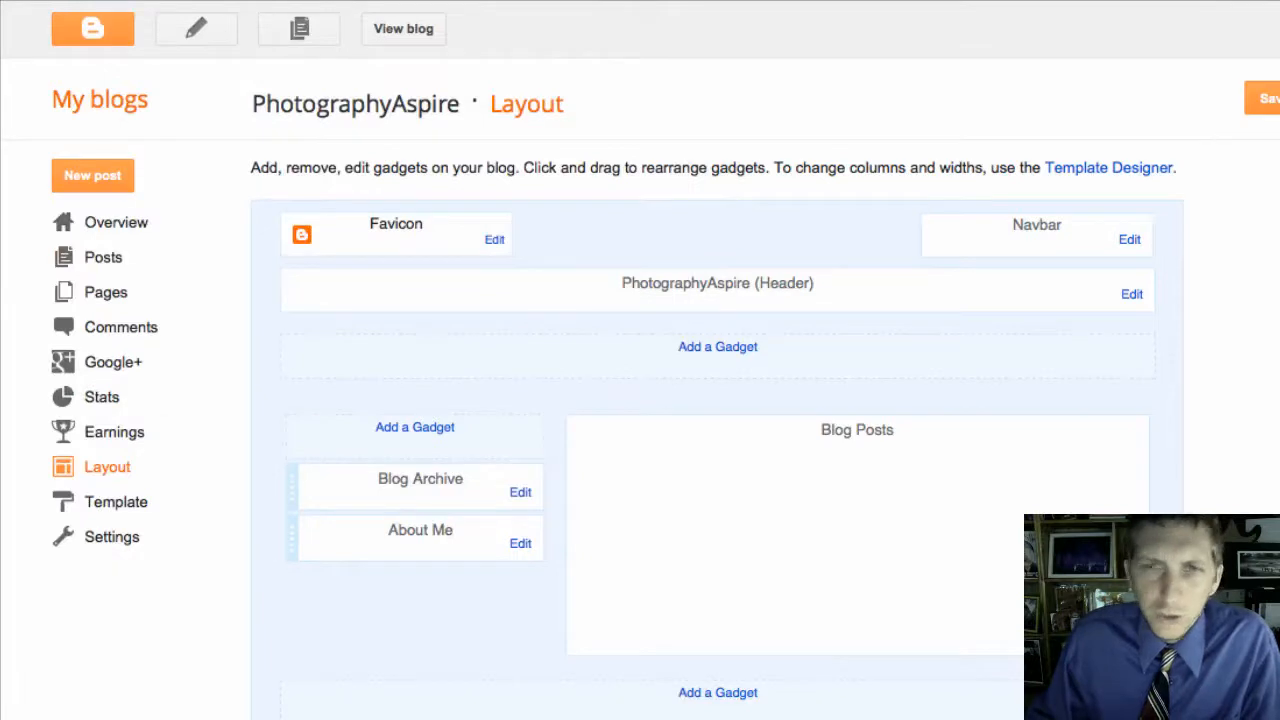
pyautogui.click(1279, 98)
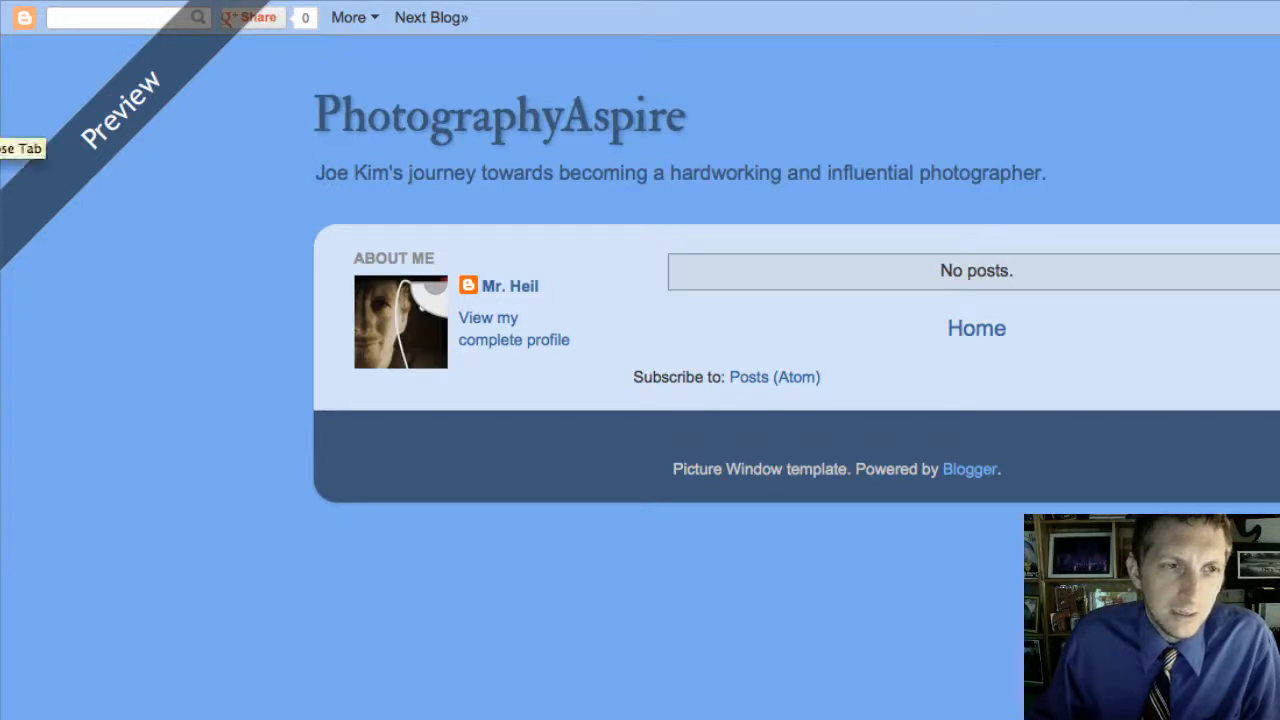
pyautogui.click(0, 122)
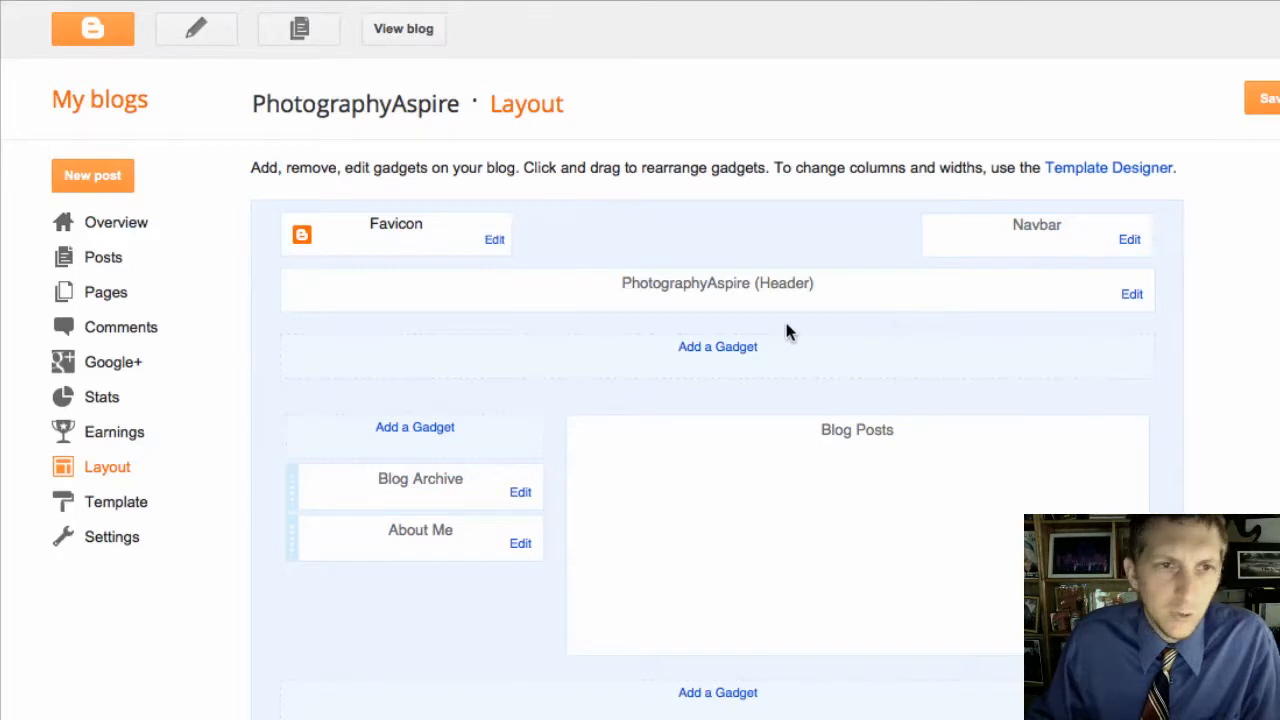
# Step: Turn the Navbar Off, save it, and save the layout arrangement
pyautogui.click(730, 347)
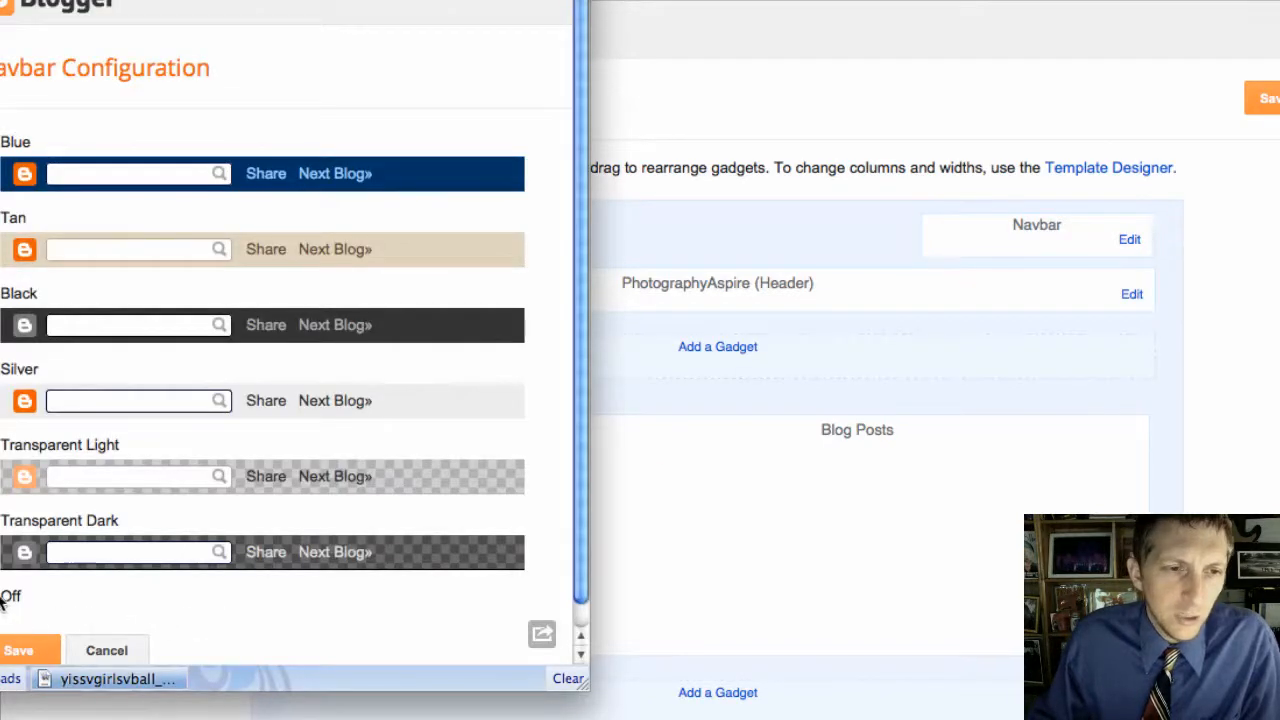
pyautogui.click(12, 650)
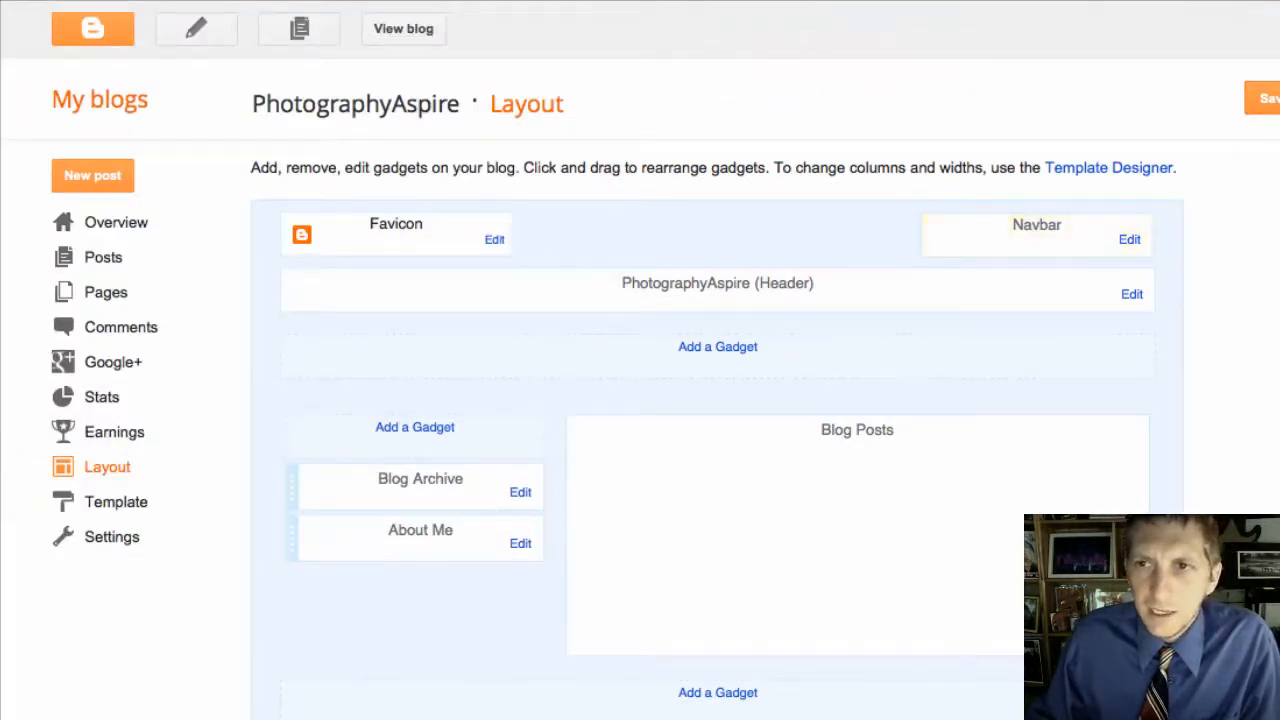
pyautogui.click(1264, 100)
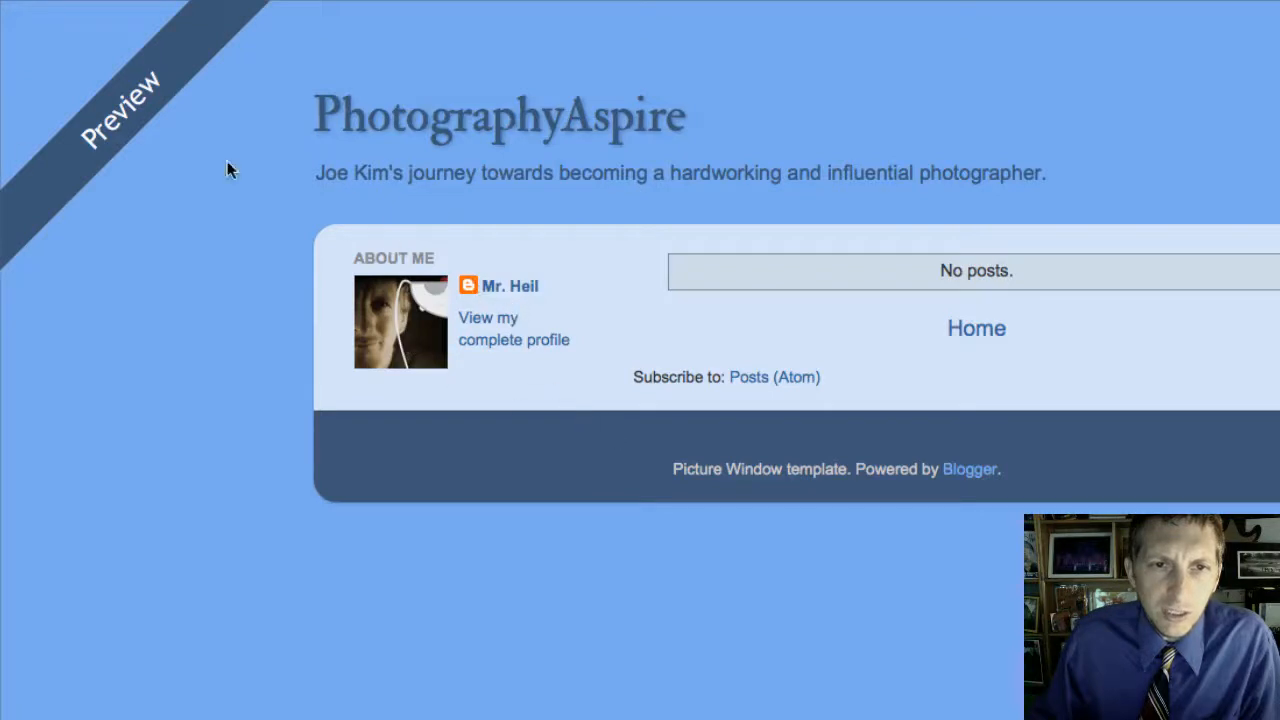
pyautogui.press('super+w')
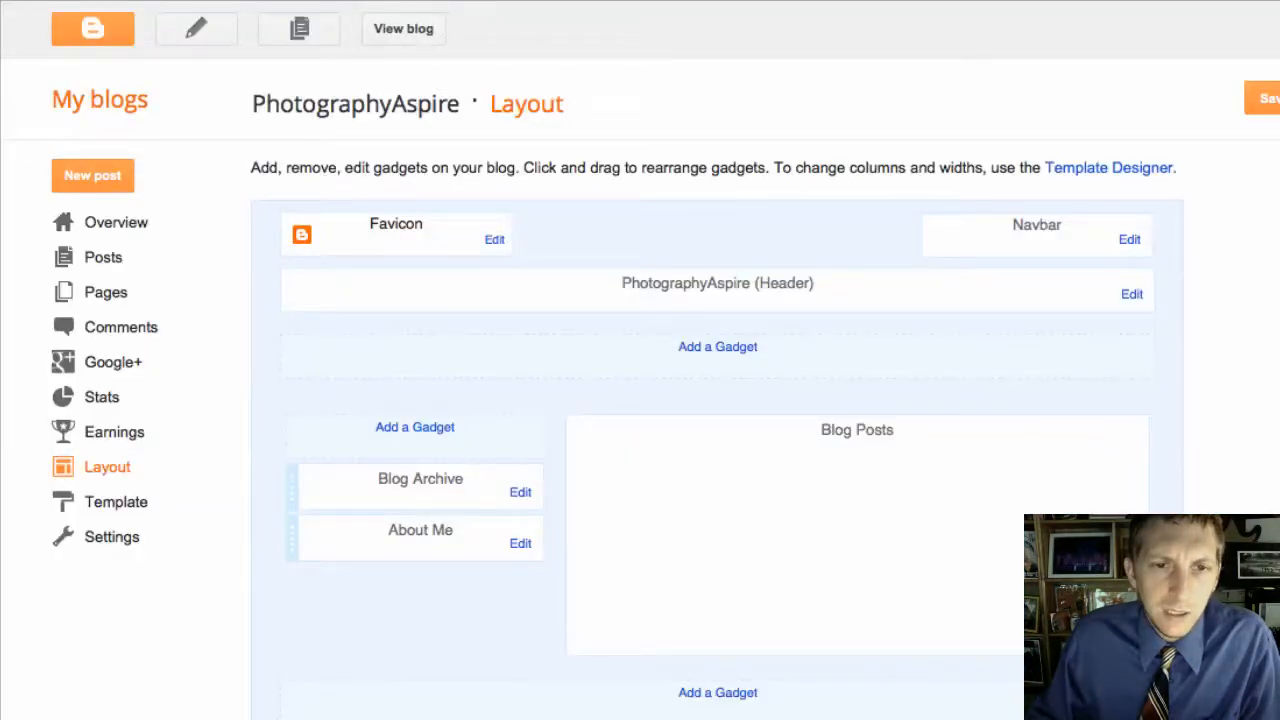
# Step: Remove the Blog Archive gadget from the layout, then go to the Pages list
pyautogui.click(521, 496)
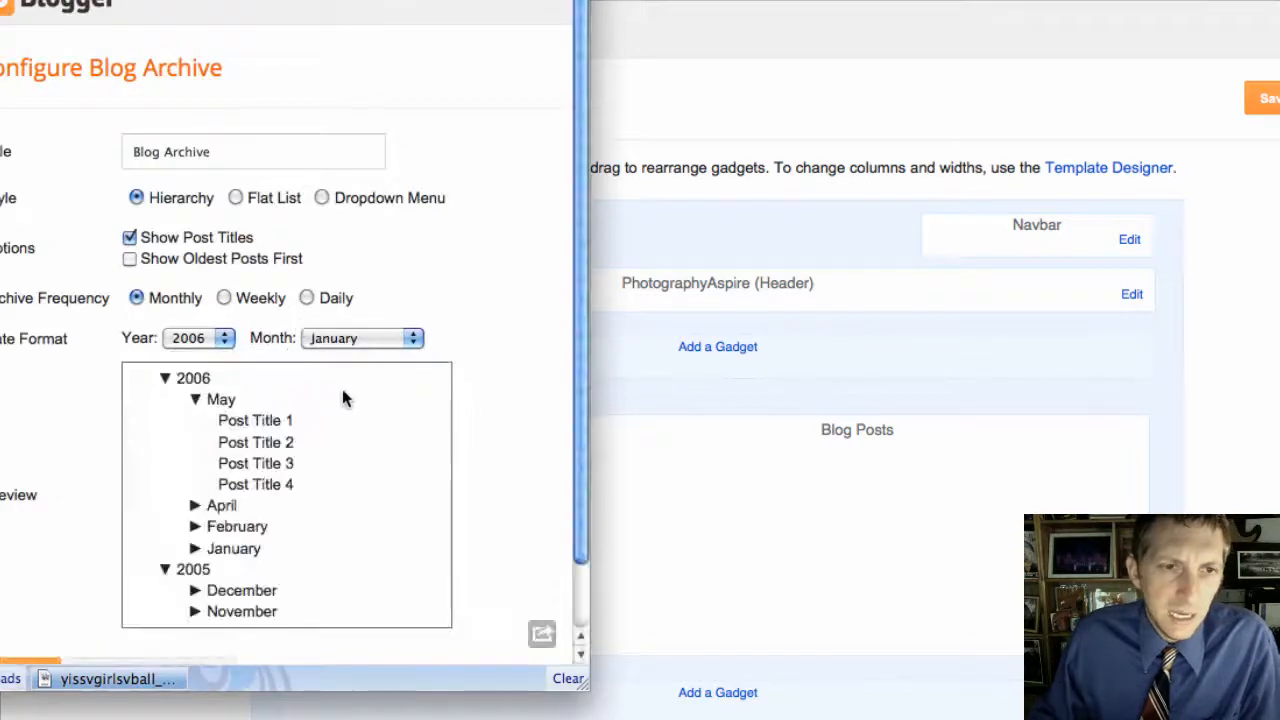
pyautogui.scroll(-3, 342, 398)
pyautogui.click(197, 607)
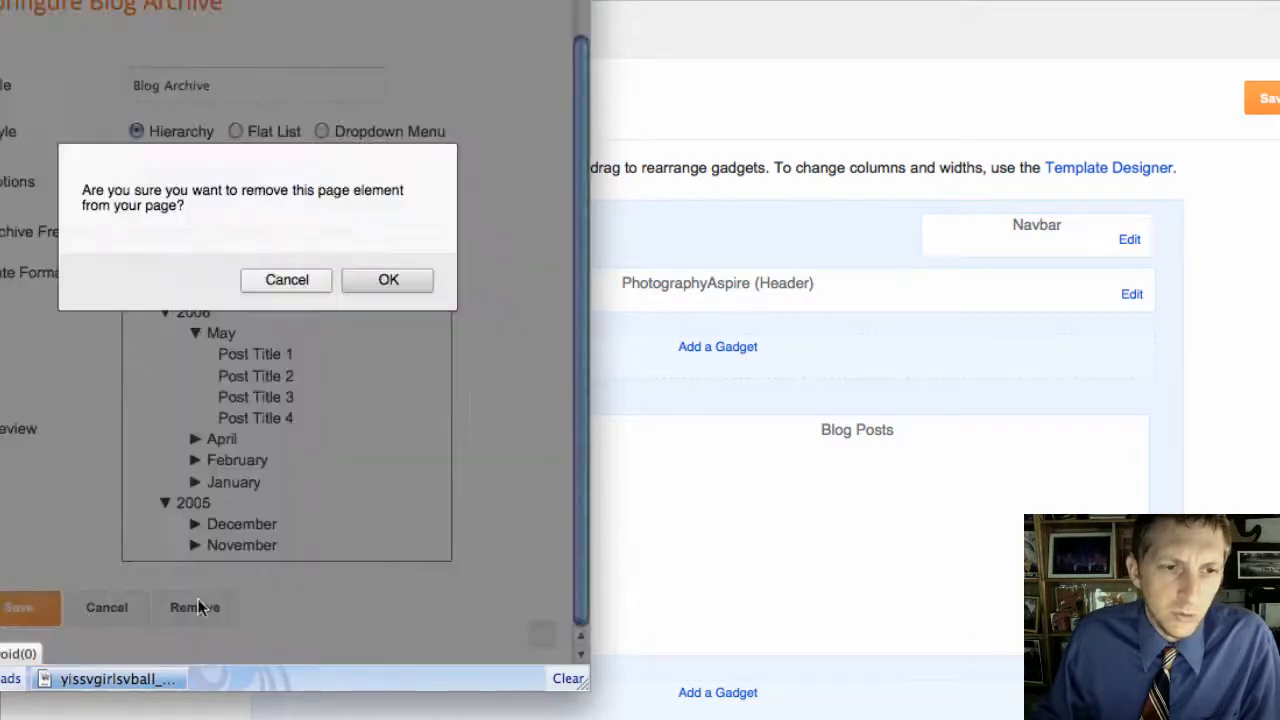
pyautogui.click(401, 283)
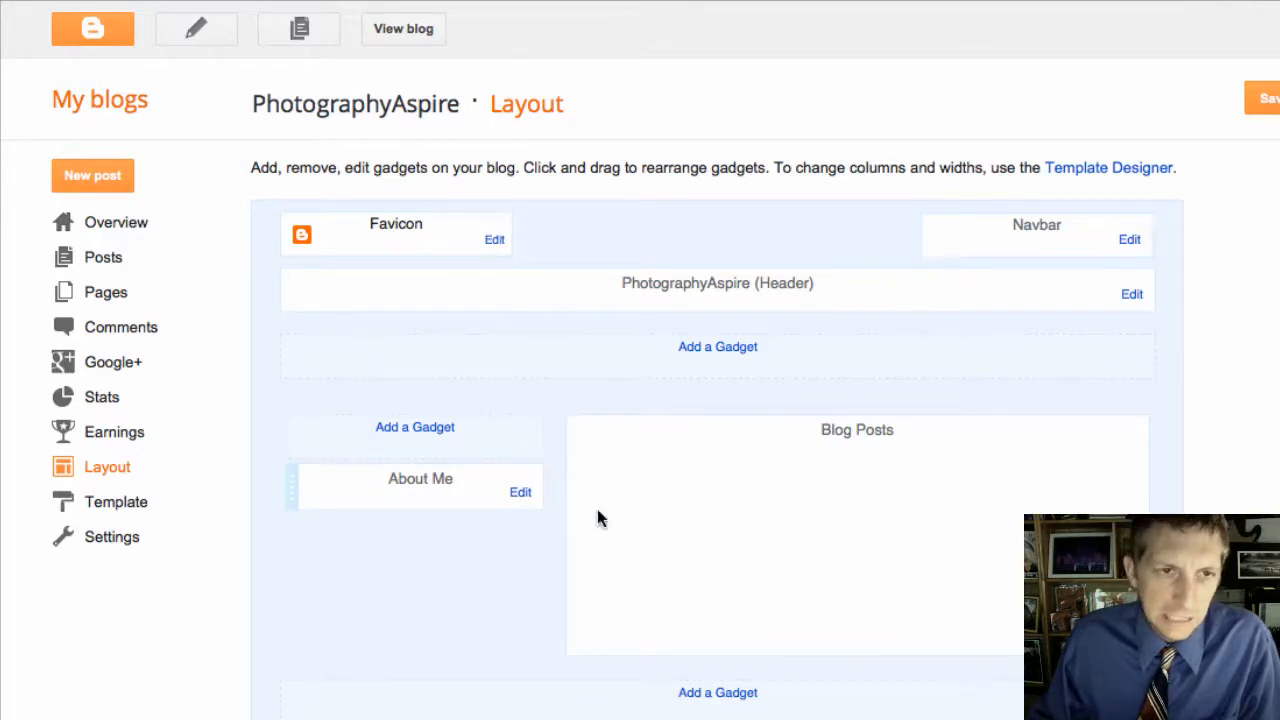
pyautogui.click(116, 300)
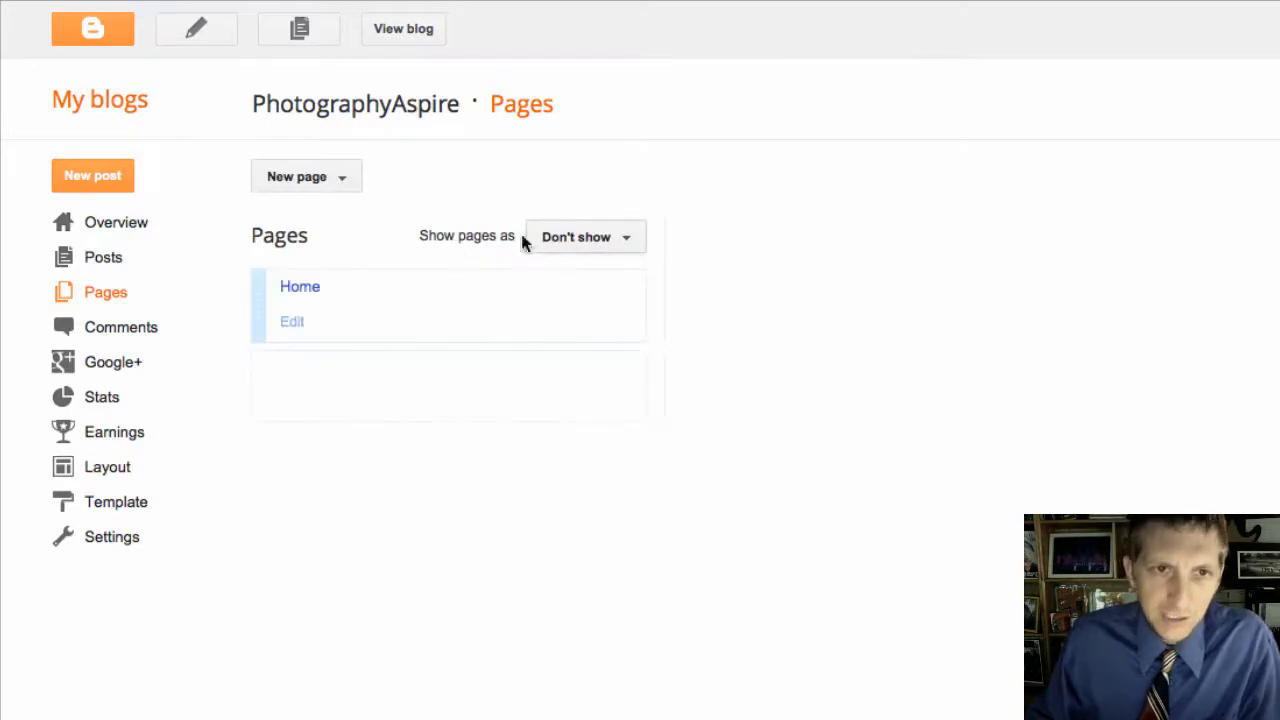
# Step: Show pages as Top tabs and publish a new blank page titled 'About'
pyautogui.click(586, 246)
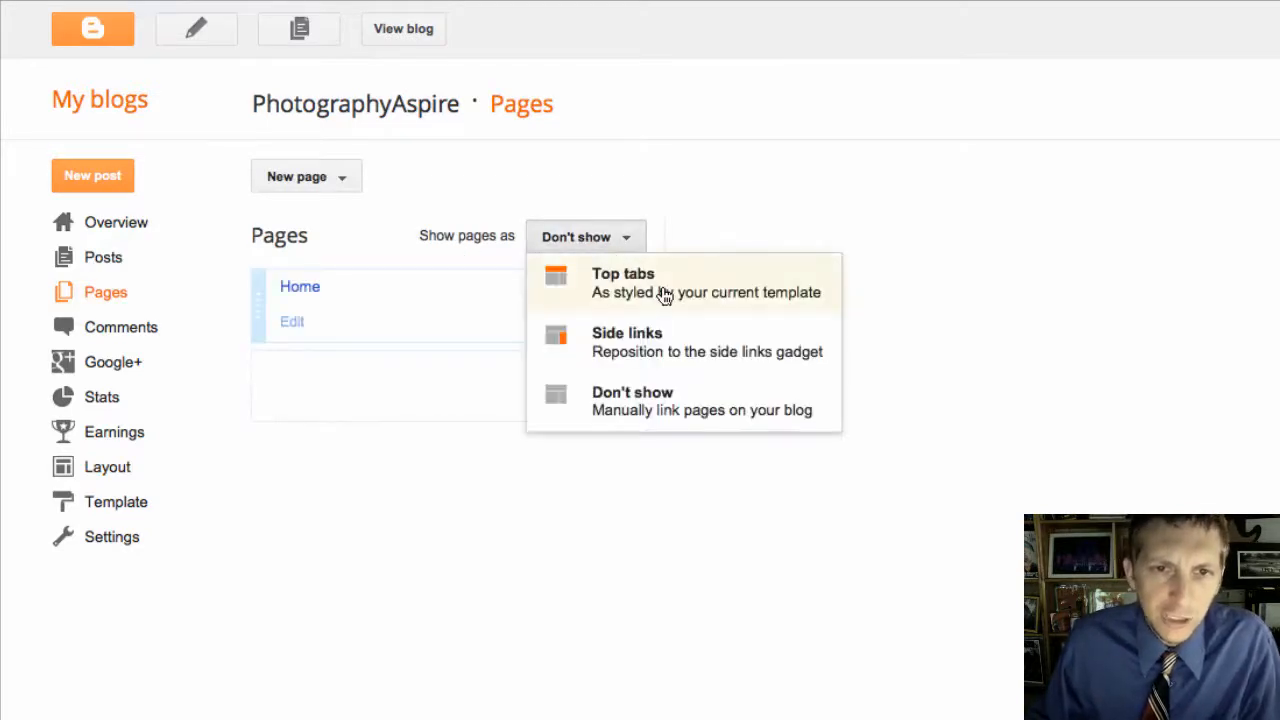
pyautogui.click(660, 290)
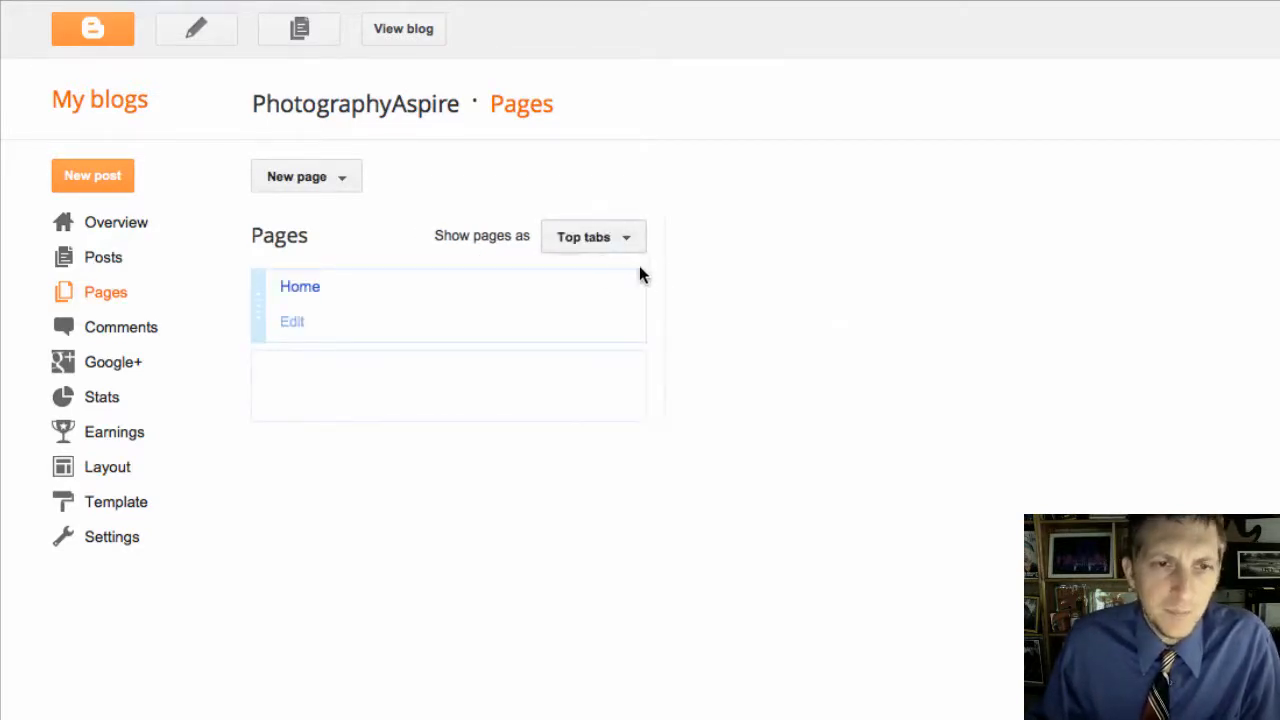
pyautogui.click(346, 181)
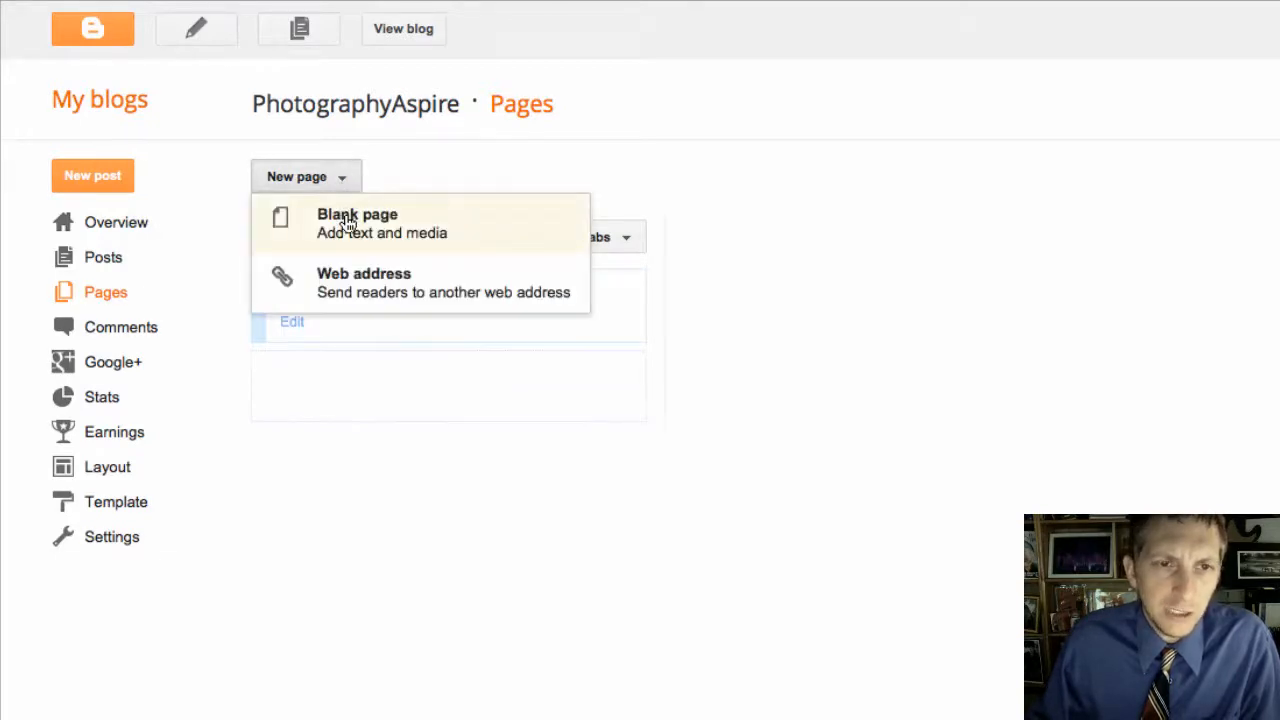
pyautogui.click(352, 226)
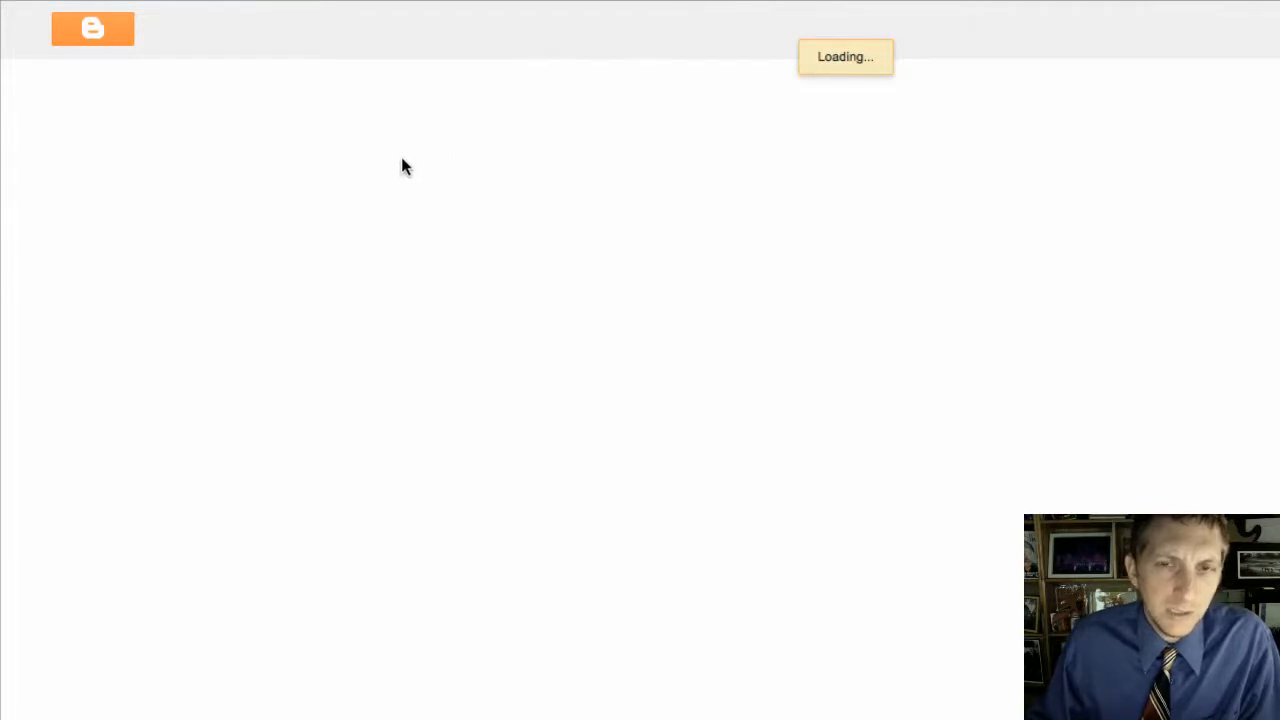
pyautogui.click(393, 94)
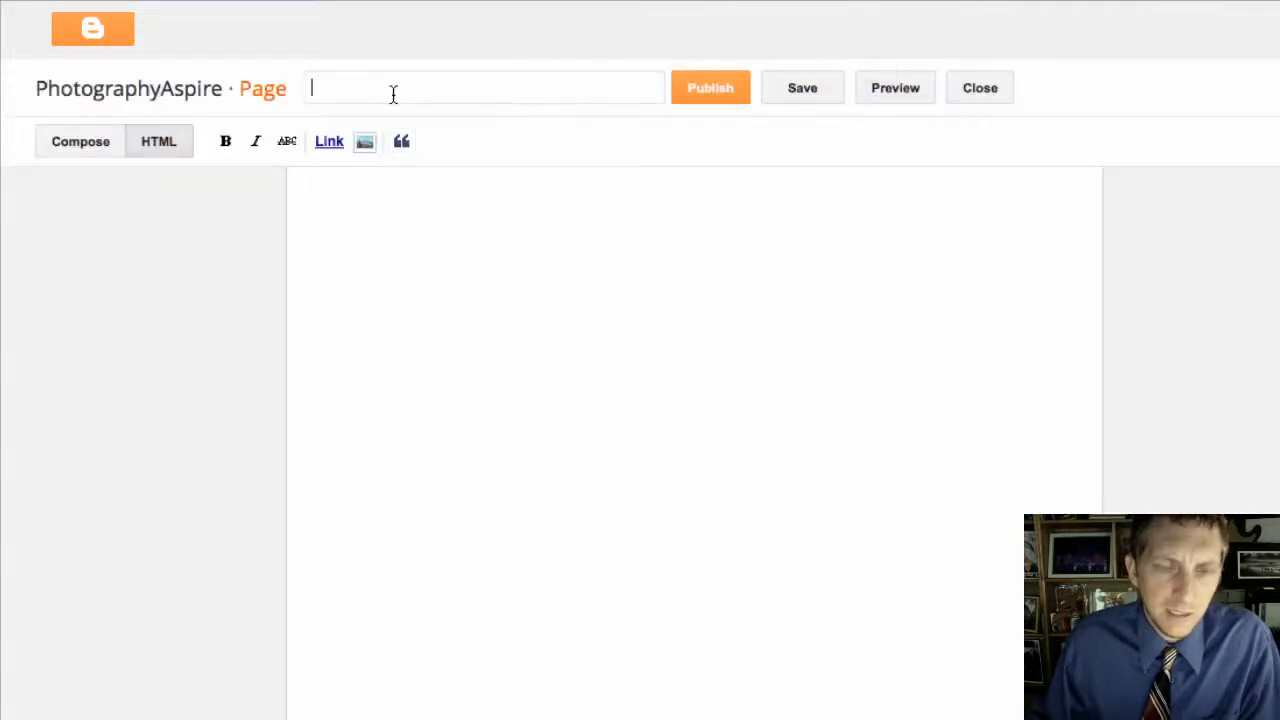
pyautogui.write('About')
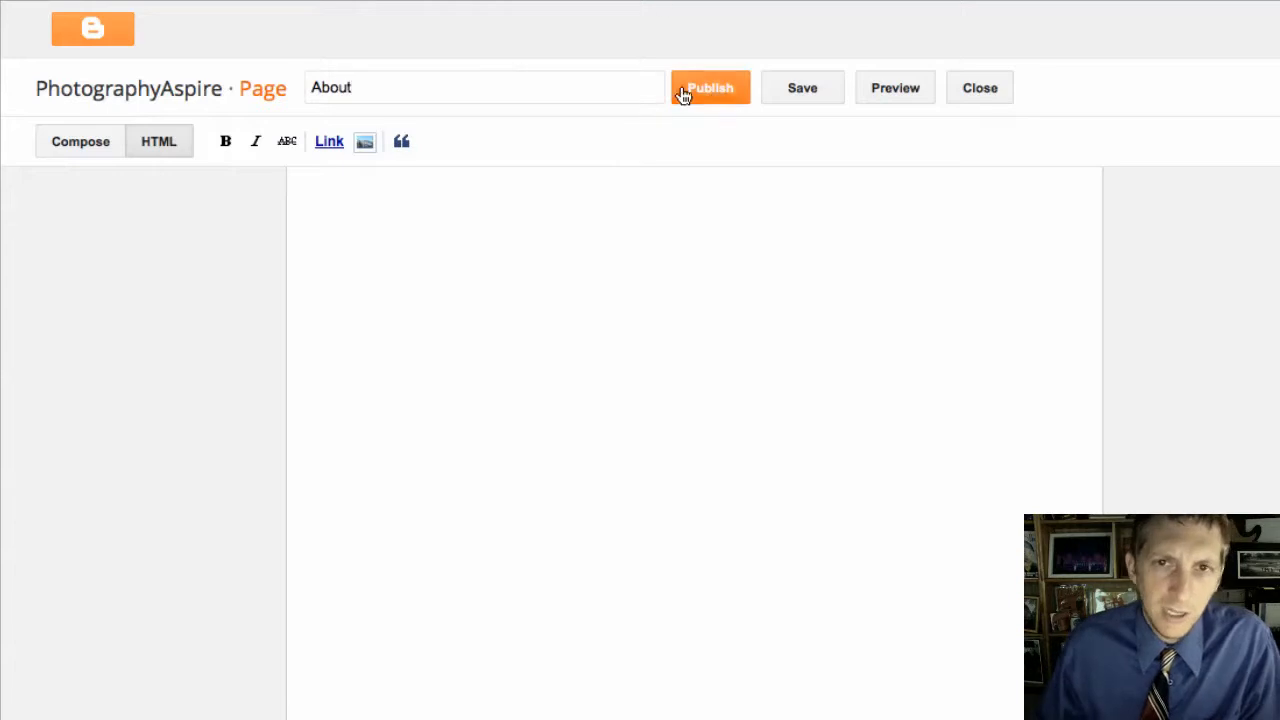
pyautogui.click(718, 92)
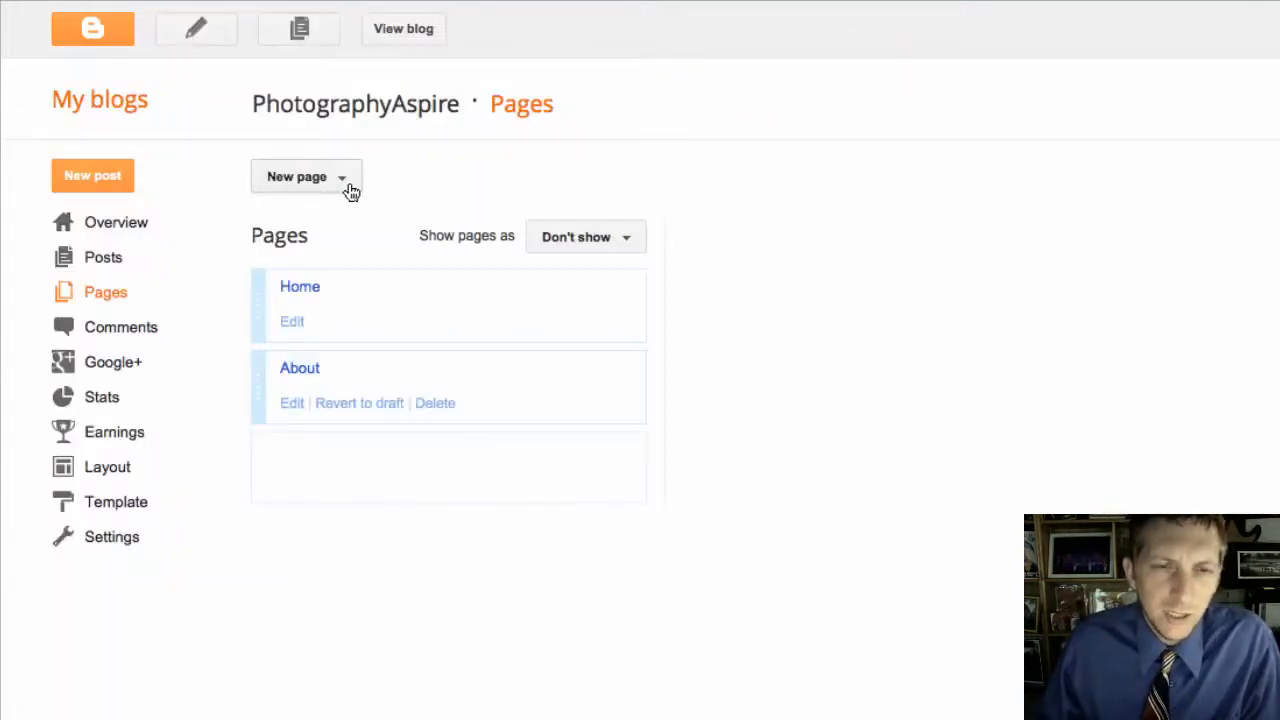
# Step: Create a new blank page titled 'Resume'
pyautogui.click(352, 185)
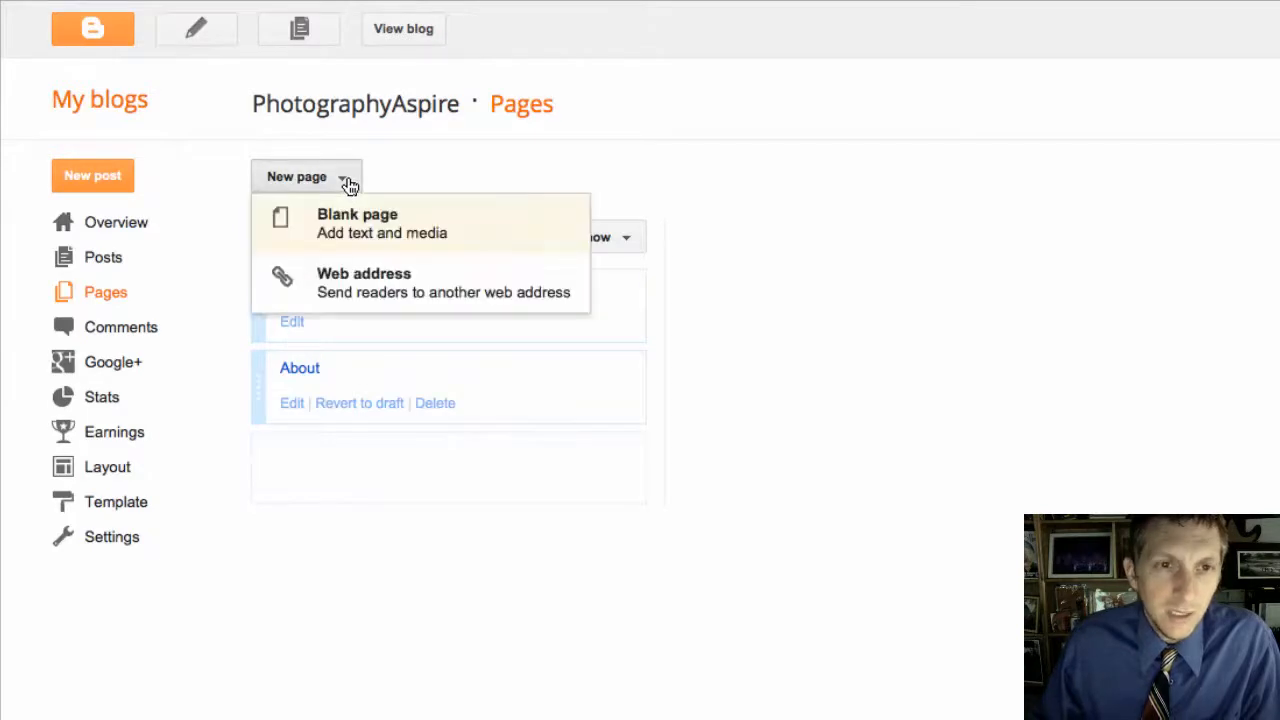
pyautogui.click(349, 226)
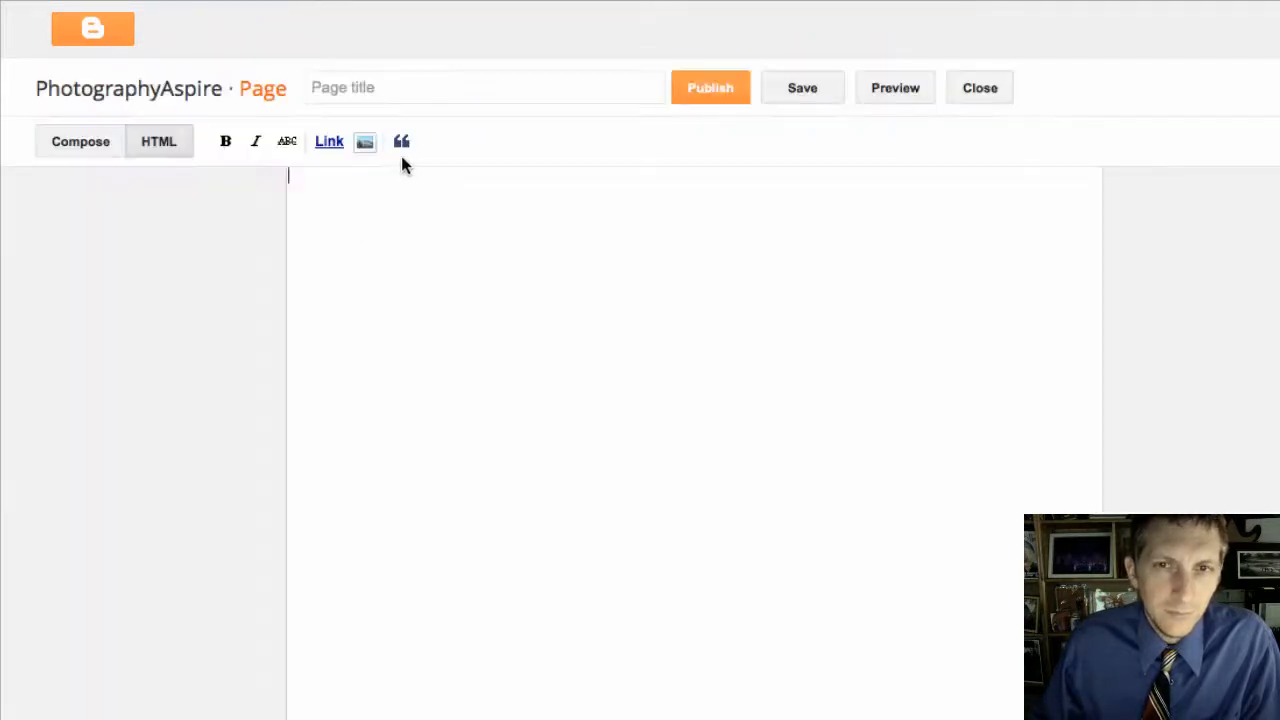
pyautogui.click(377, 84)
pyautogui.write('R')
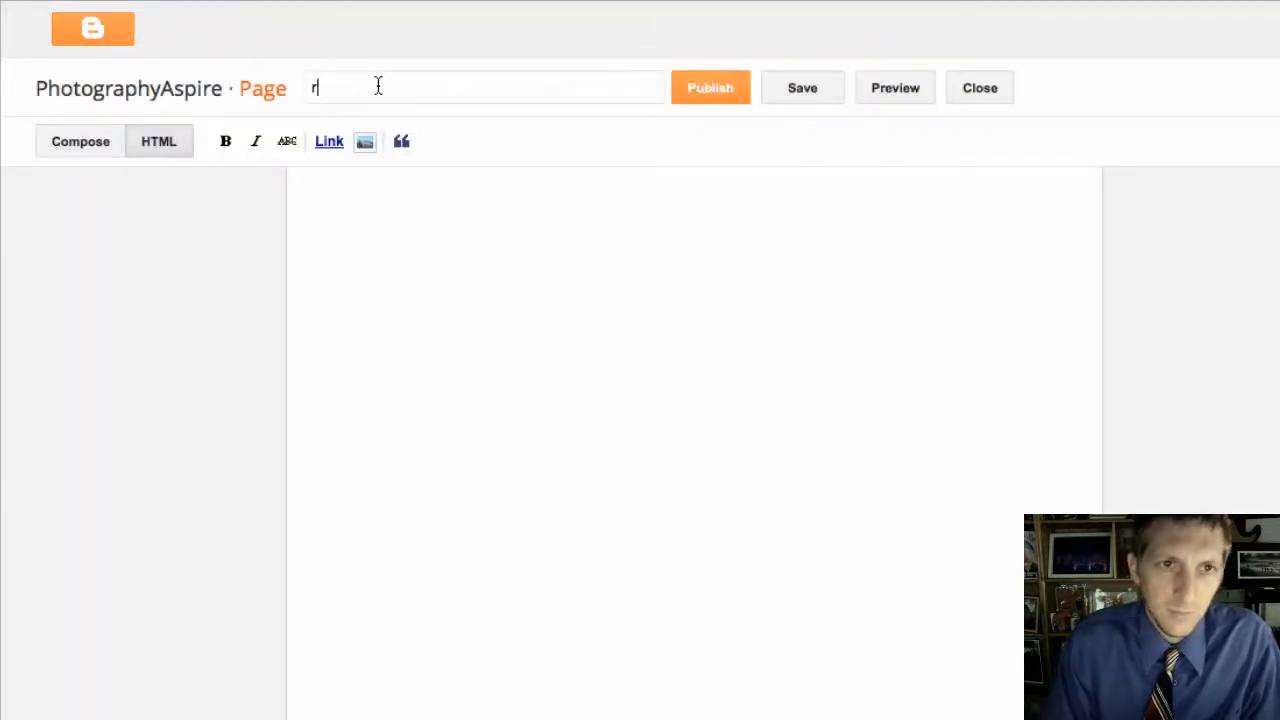
pyautogui.write('esume')
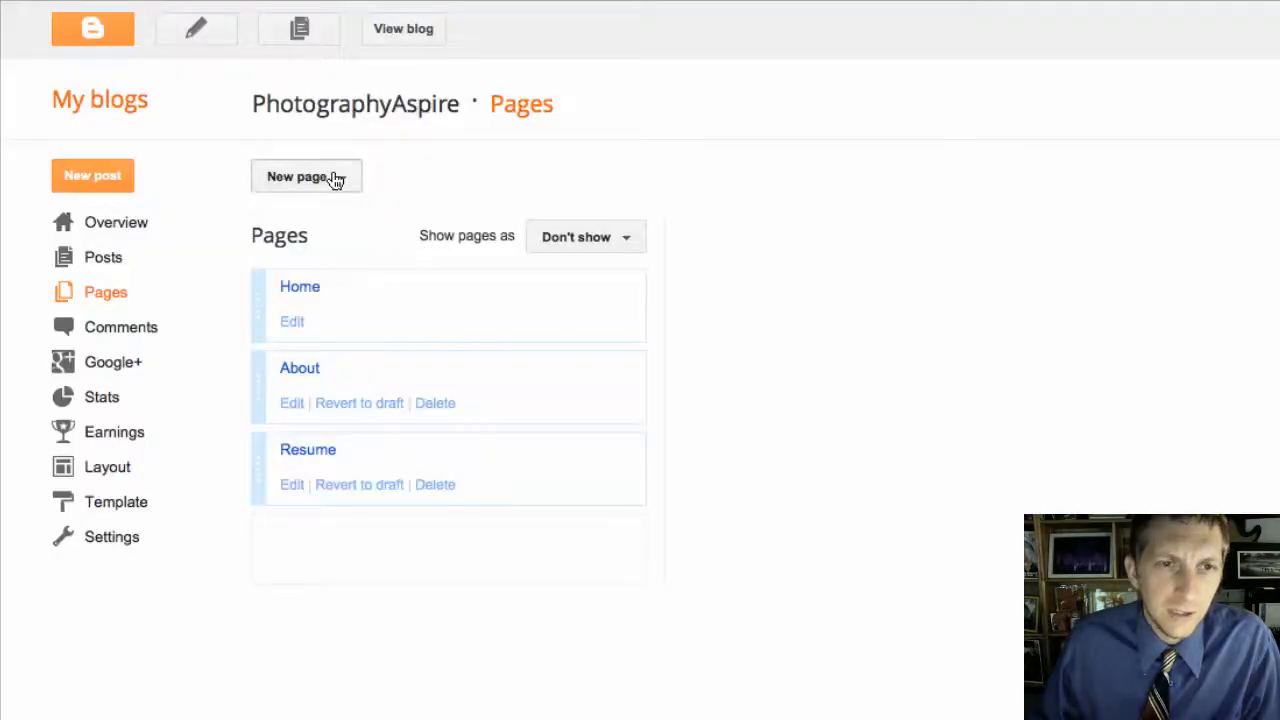
# Step: Start another blank page and begin titling it 'Plan'
pyautogui.click(336, 180)
pyautogui.click(337, 220)
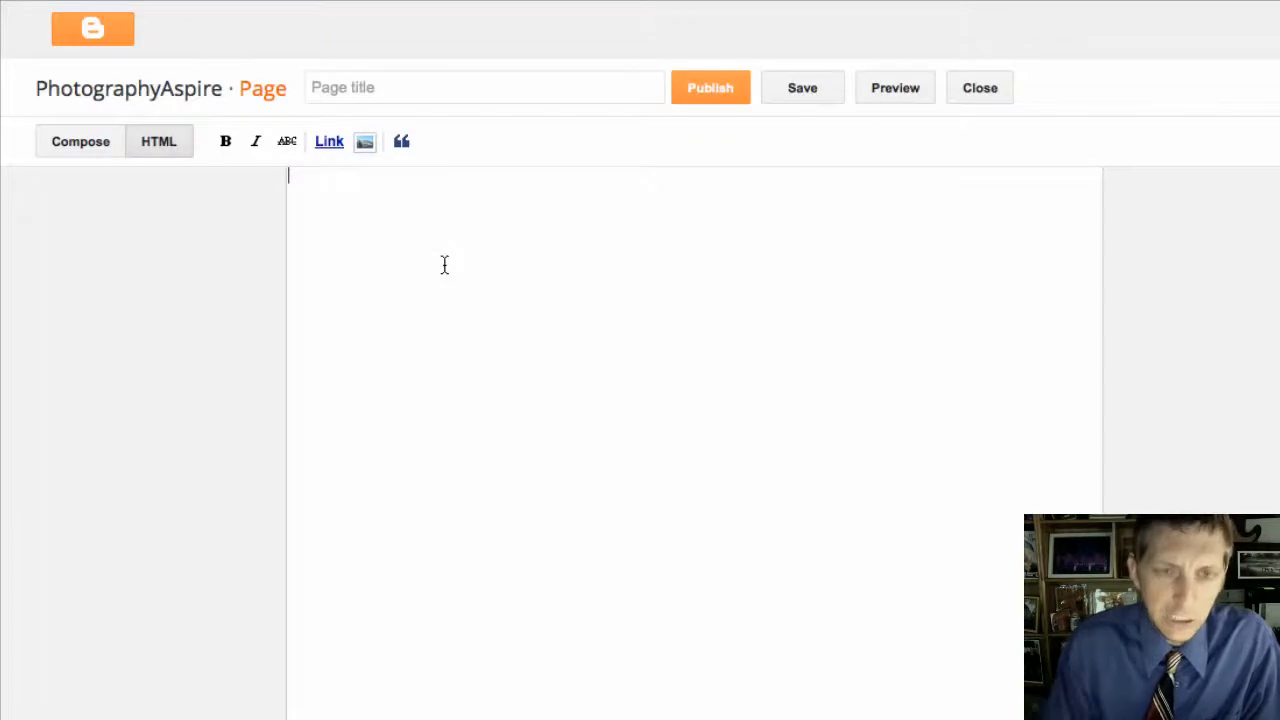
pyautogui.click(463, 89)
pyautogui.write('P')
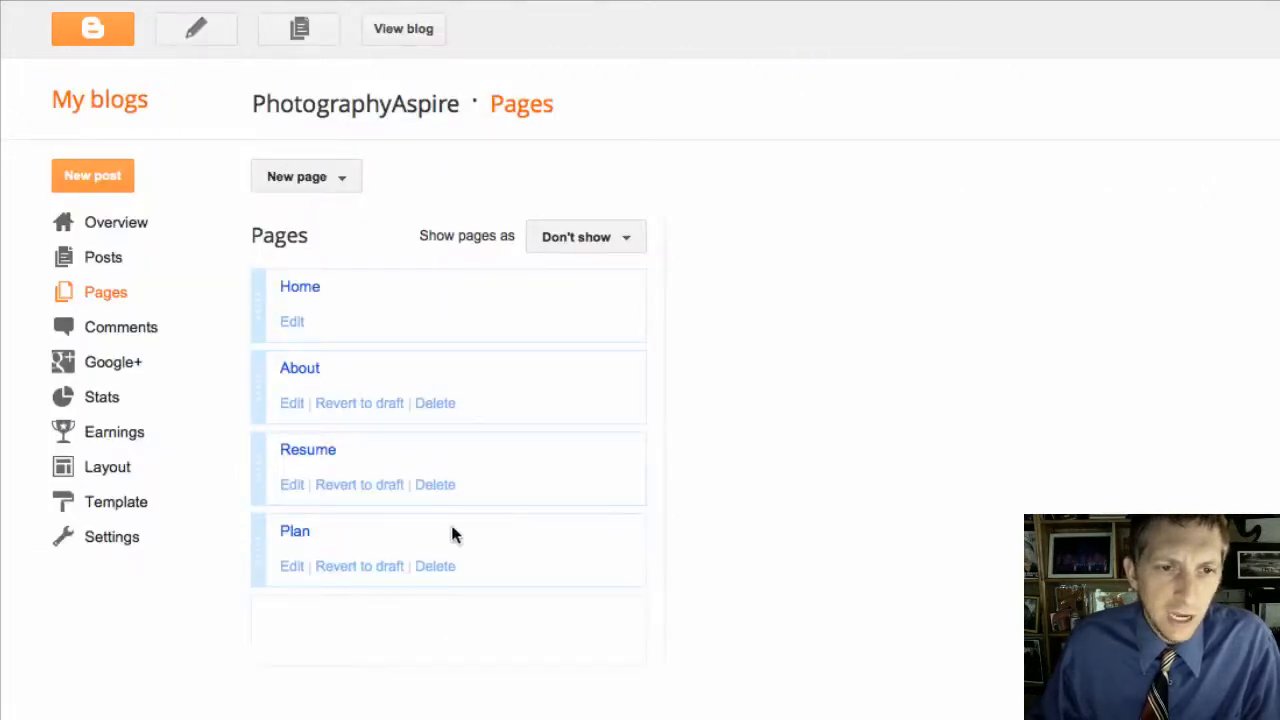
# Step: Move Plan above Resume, keep pages as Top tabs, and view the live blog
pyautogui.moveTo(257, 543); pyautogui.dragTo(266, 446)
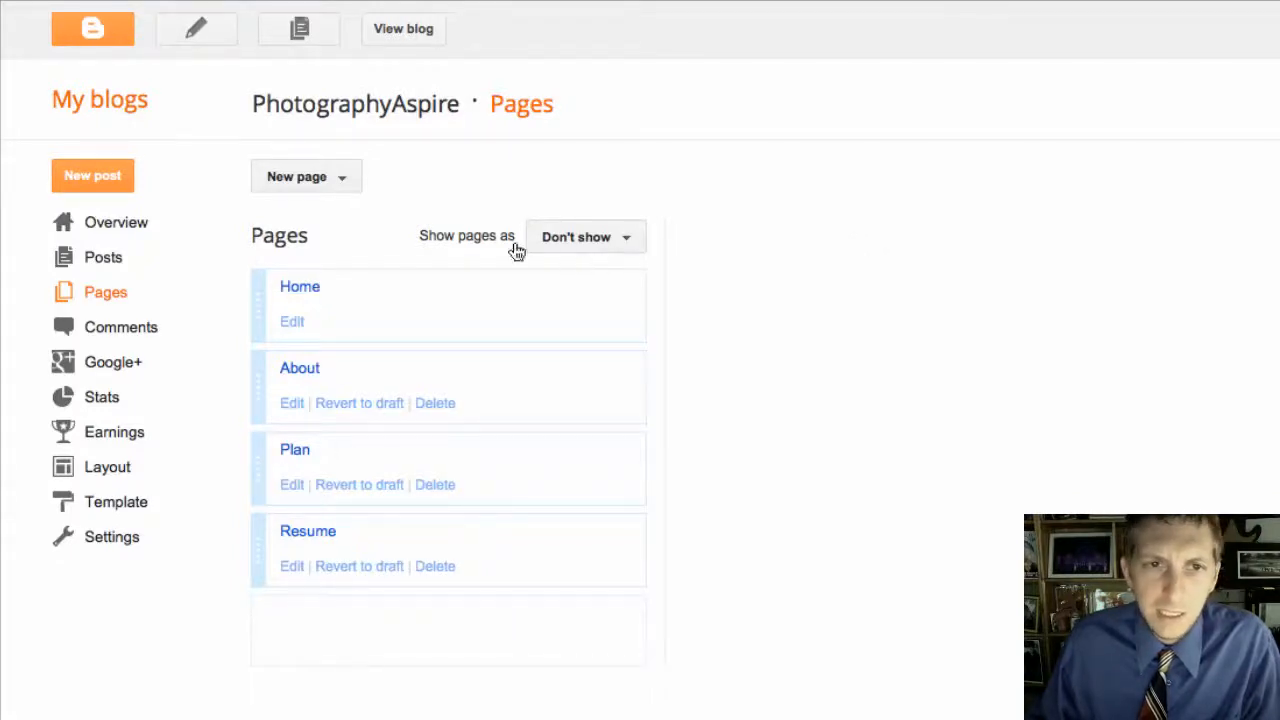
pyautogui.click(615, 248)
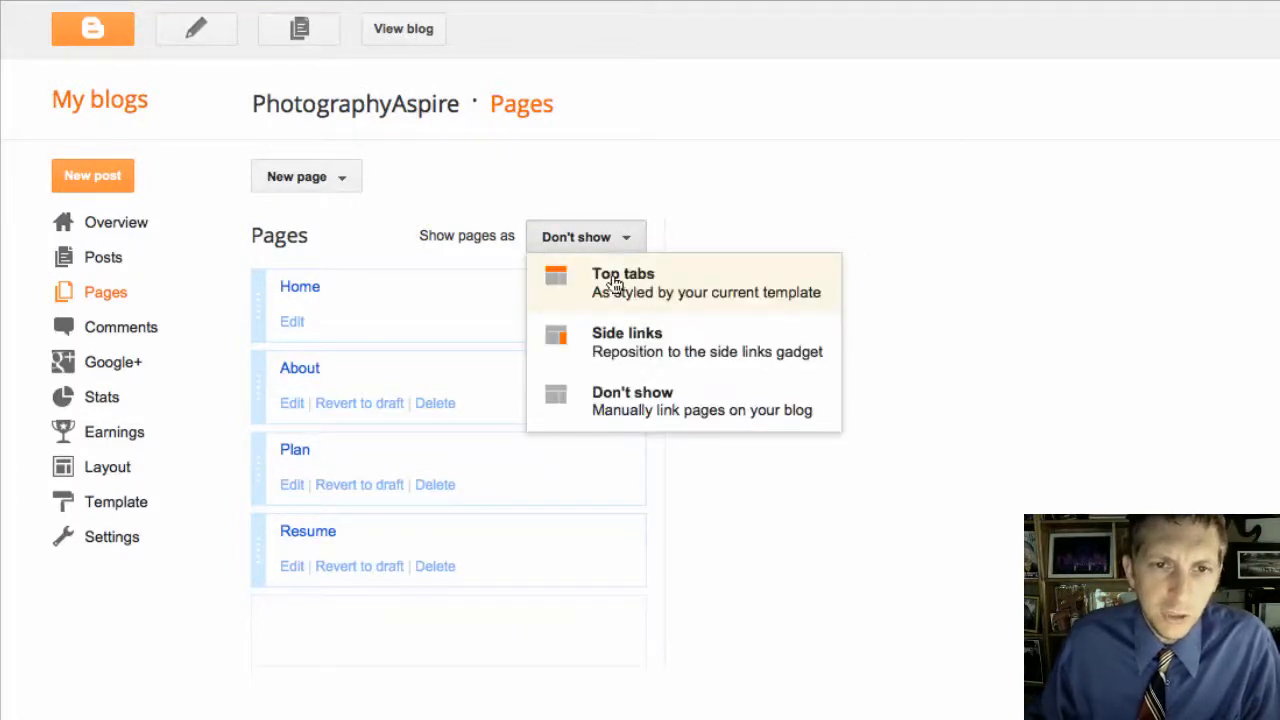
pyautogui.click(620, 285)
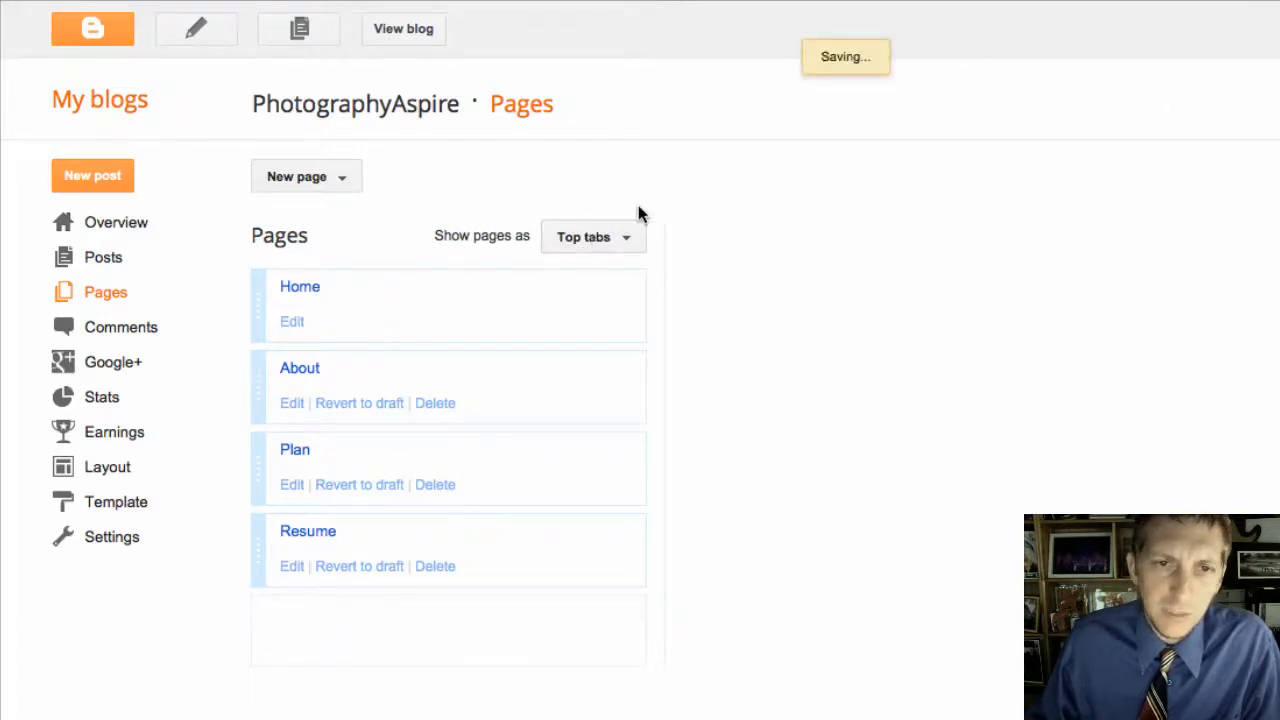
pyautogui.moveTo(252, 104); pyautogui.dragTo(462, 116)
pyautogui.click(414, 106)
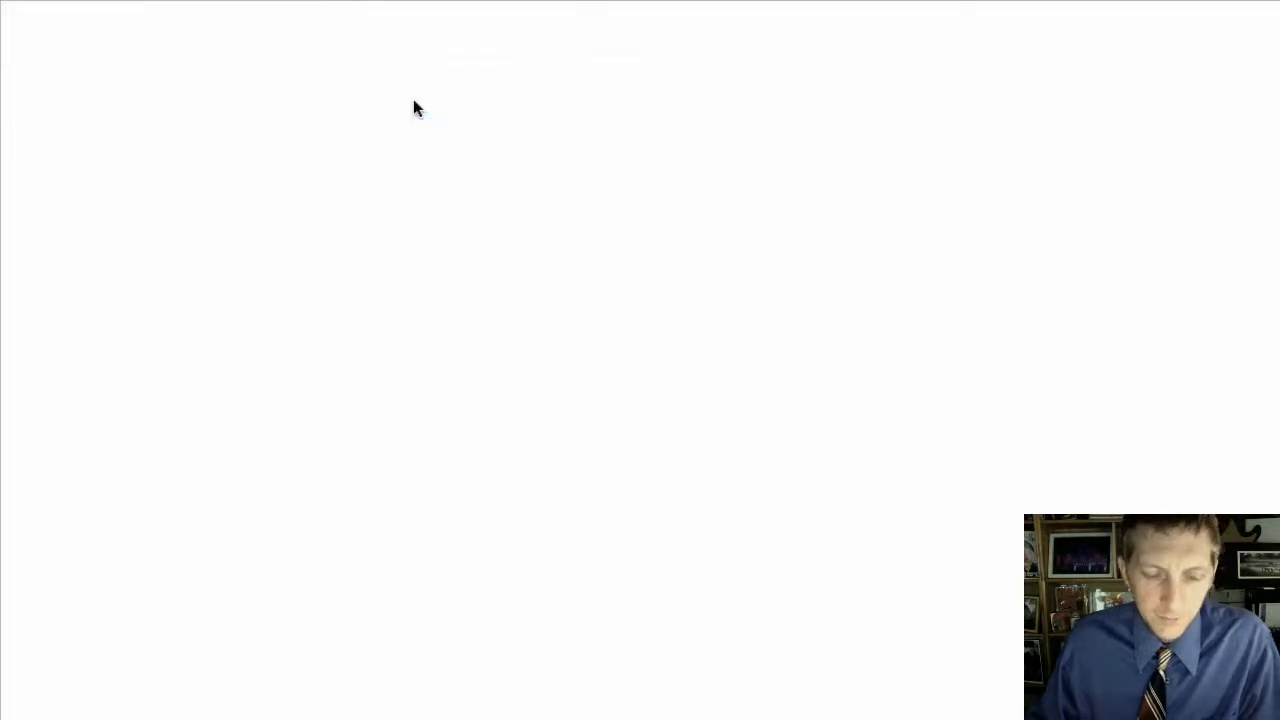